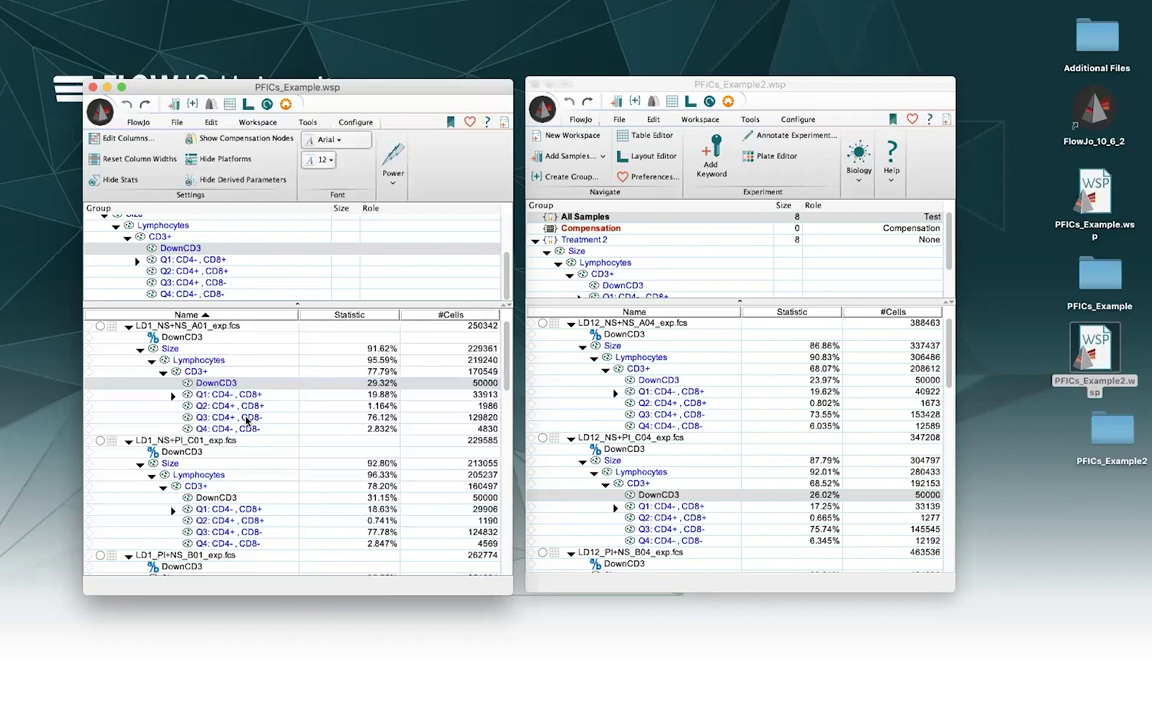
scroll(208, 253, "up", 3)
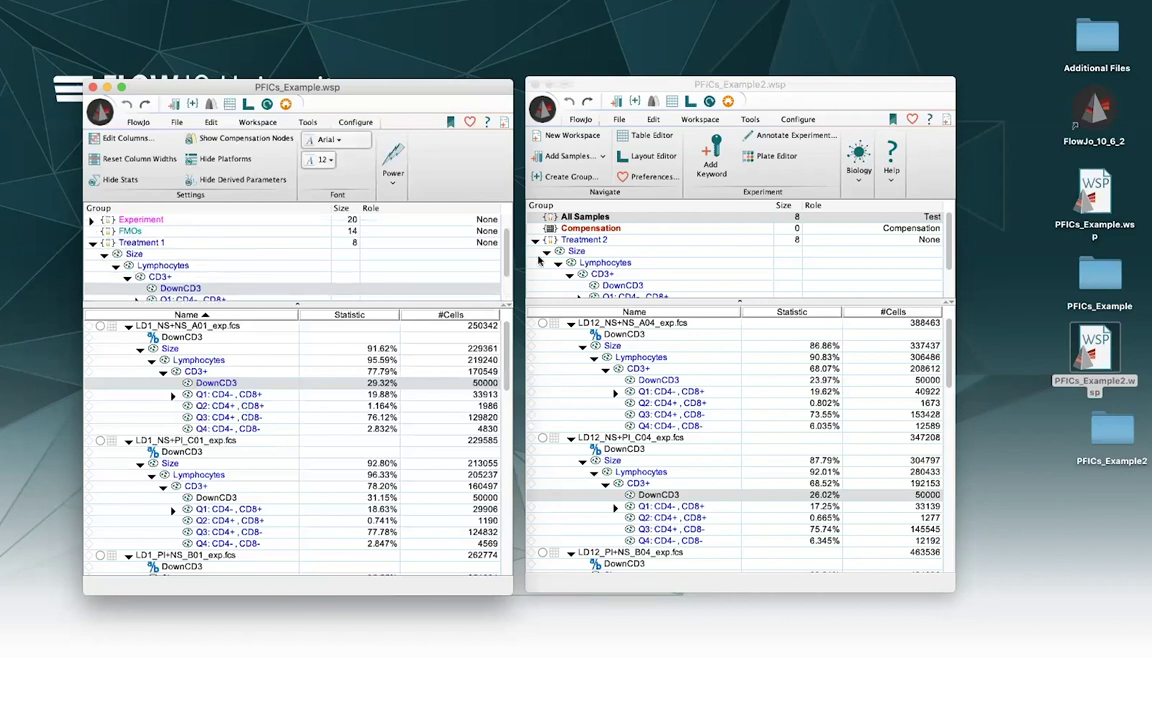
left_click(180, 244)
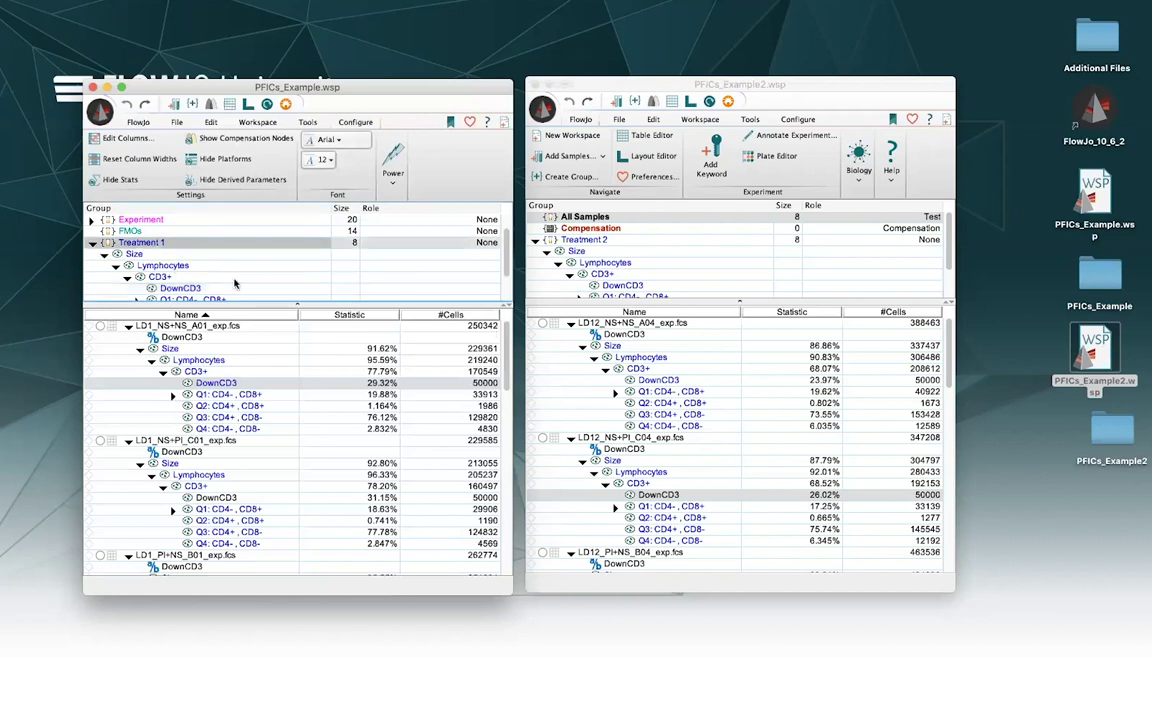
left_click(628, 245)
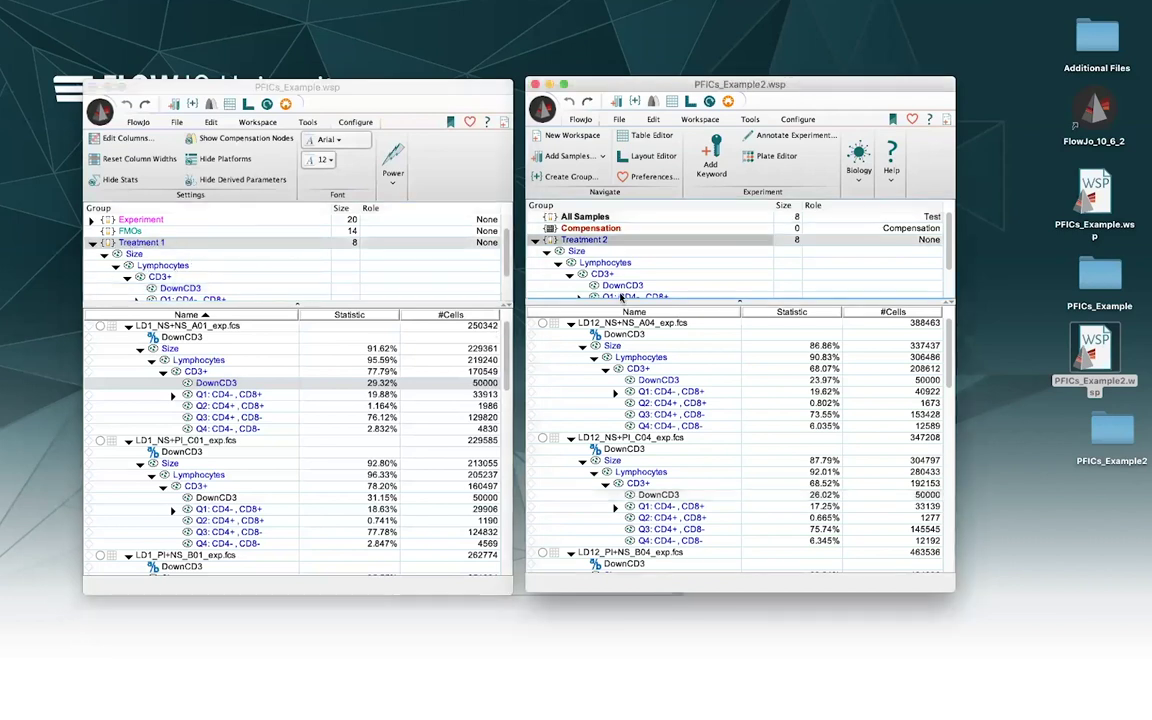
left_click(280, 418)
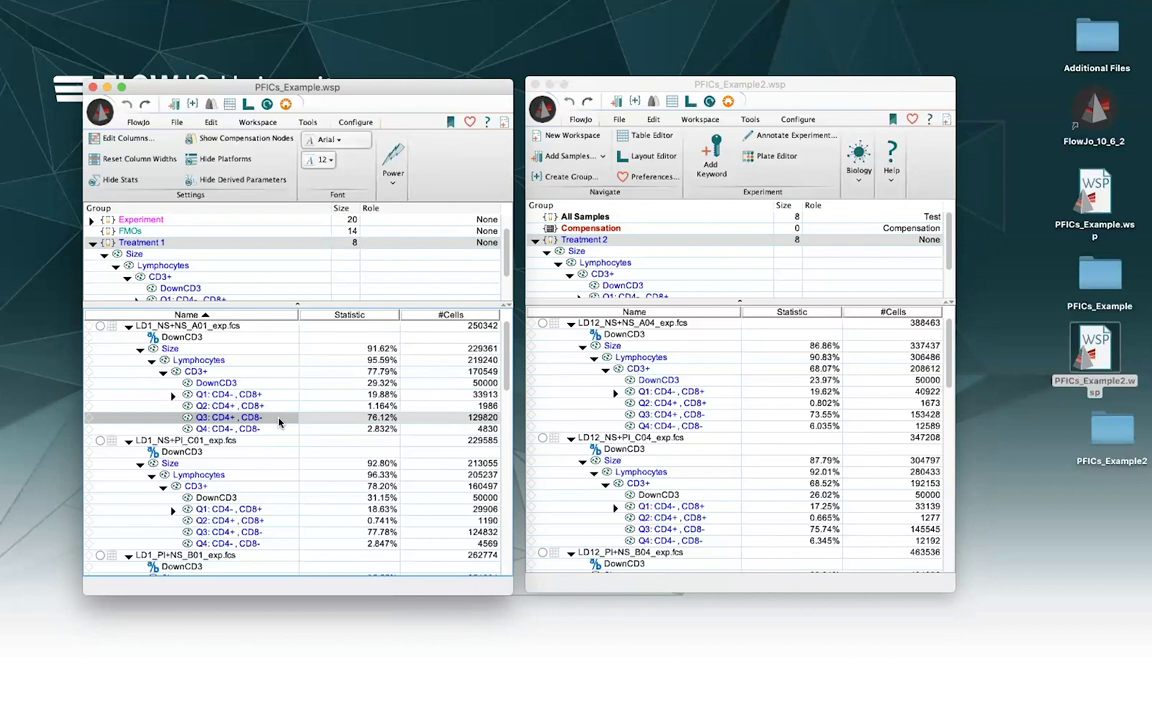
left_click(218, 383)
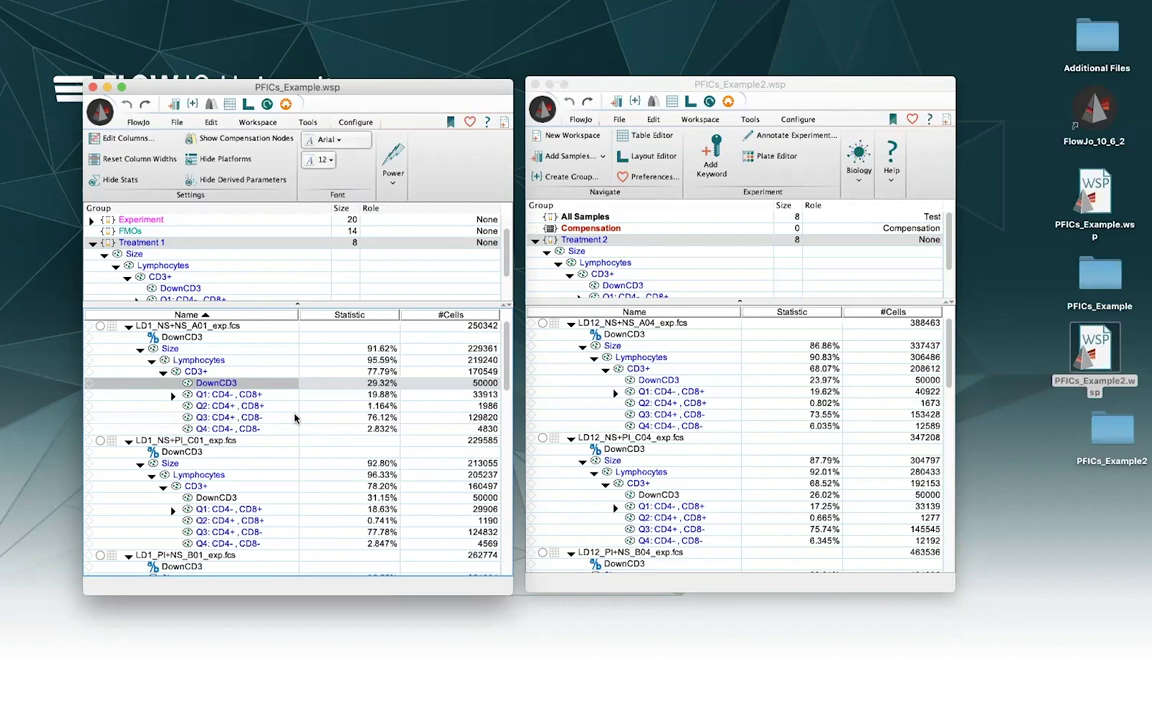
left_click(290, 327)
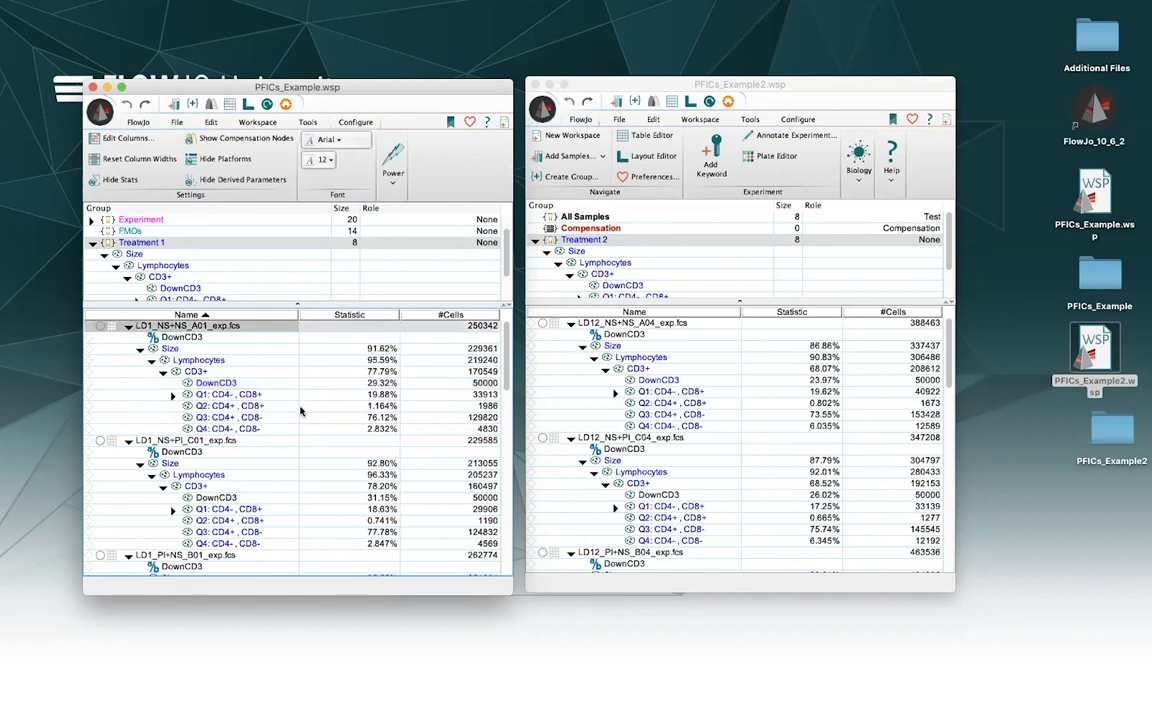
left_click(250, 385)
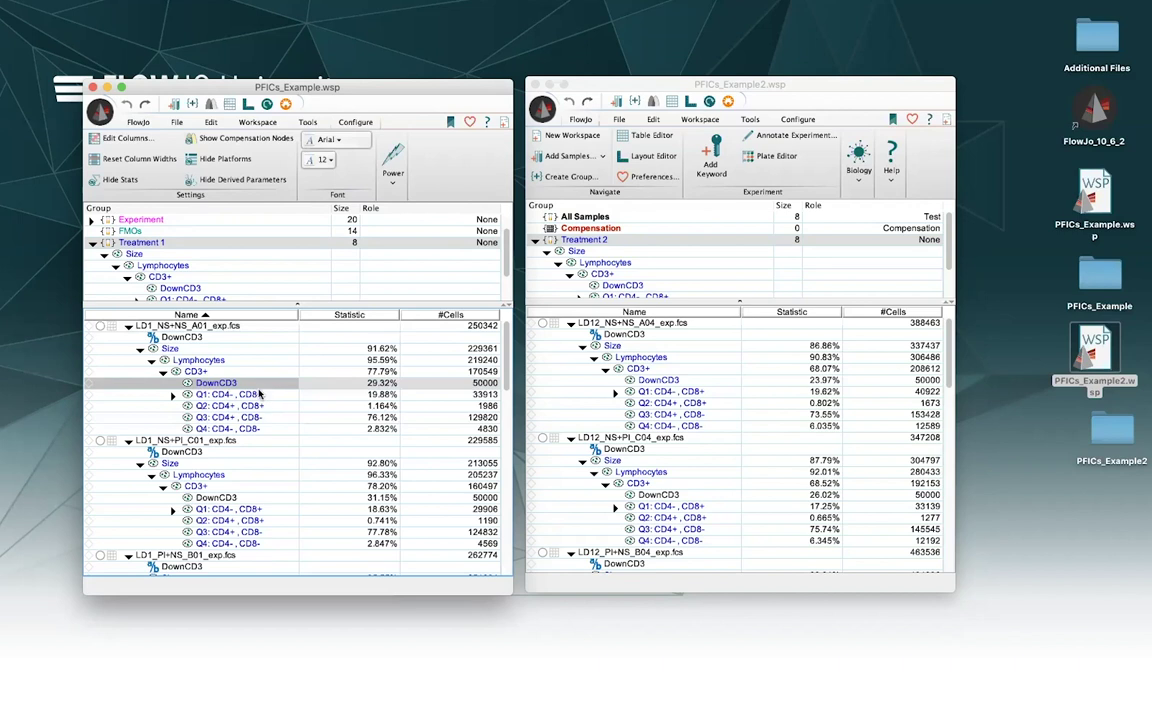
- Add a new keyword named 'Treatment' to the PFICs_Example samples
right_click(249, 384)
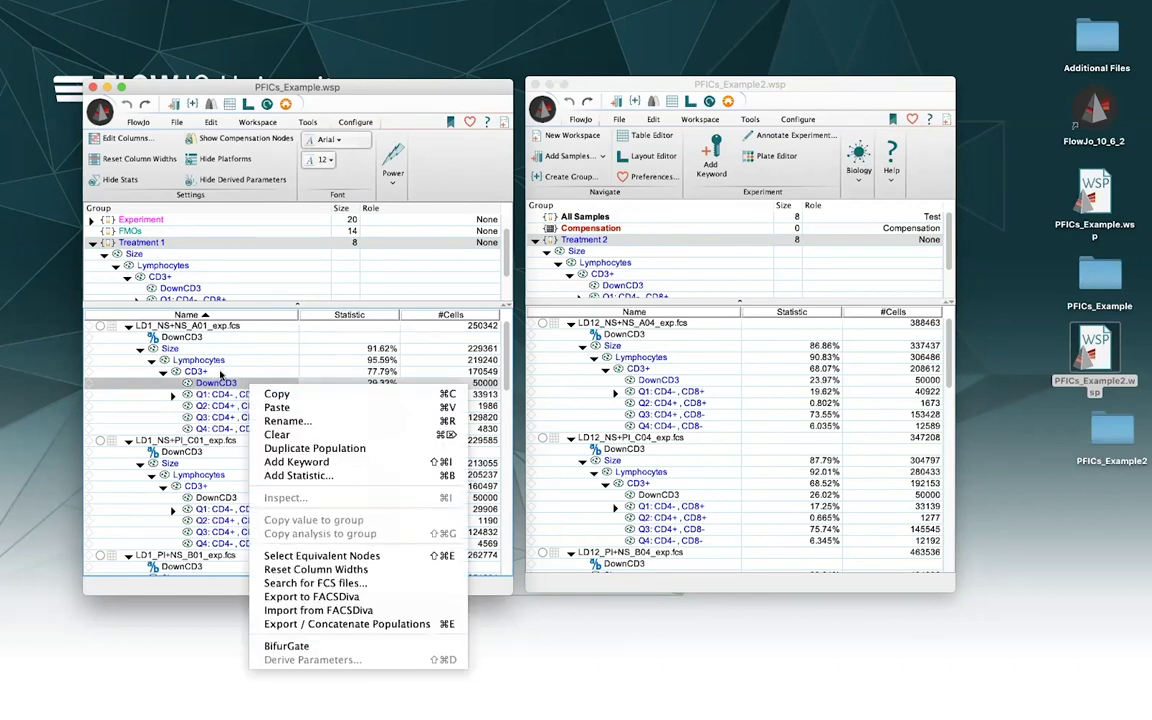
left_click(229, 396)
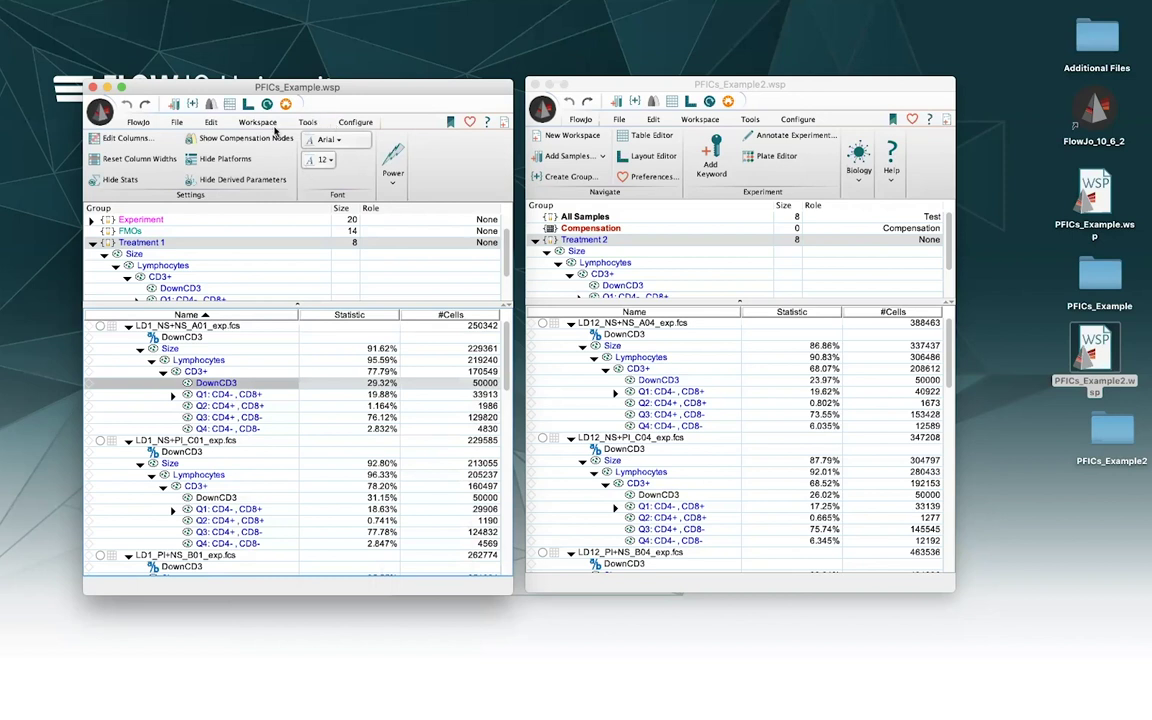
left_click(242, 118)
left_click(427, 160)
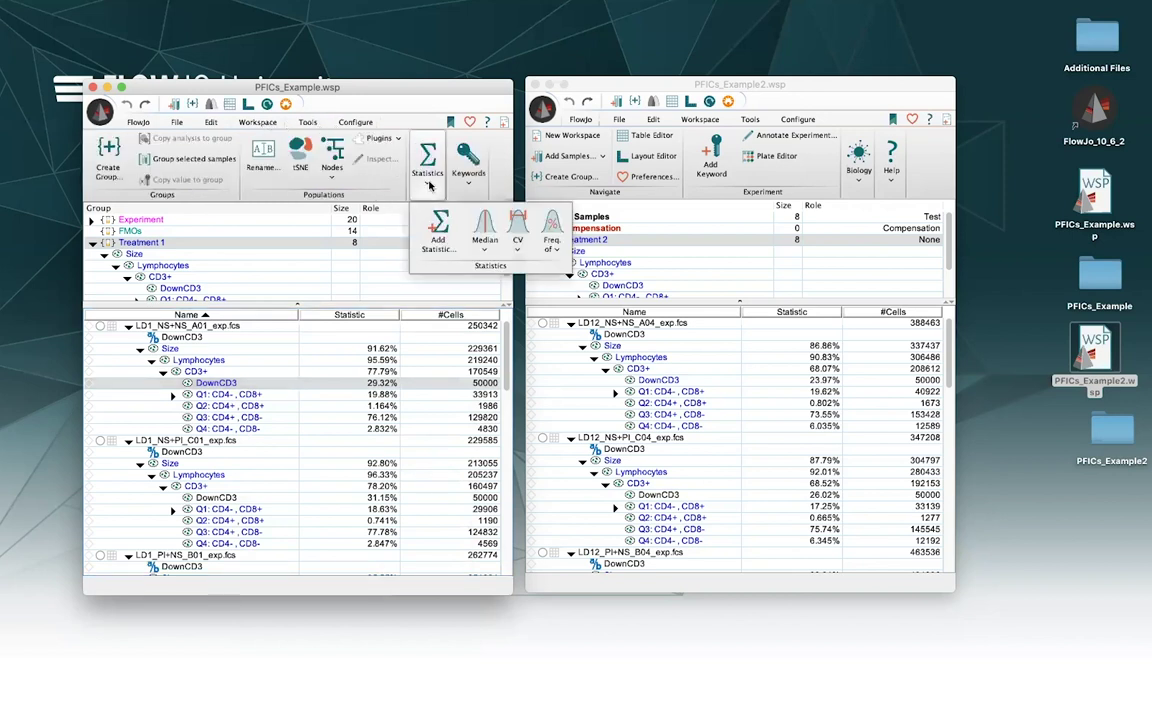
left_click(468, 160)
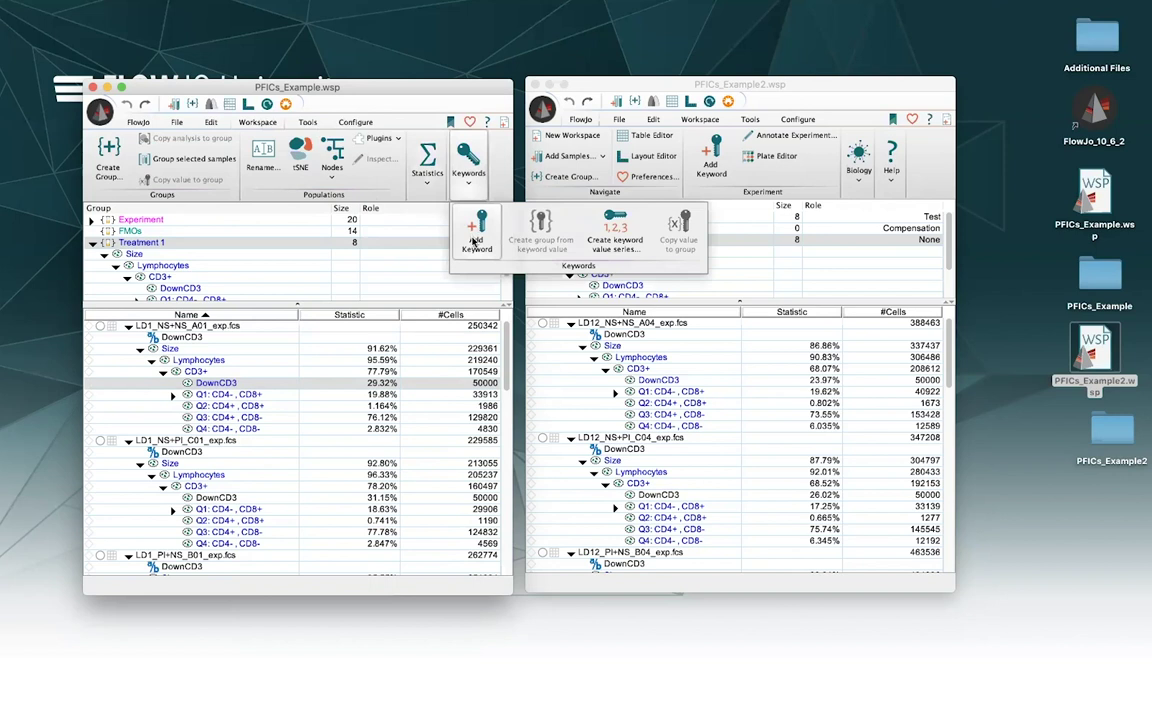
left_click(476, 235)
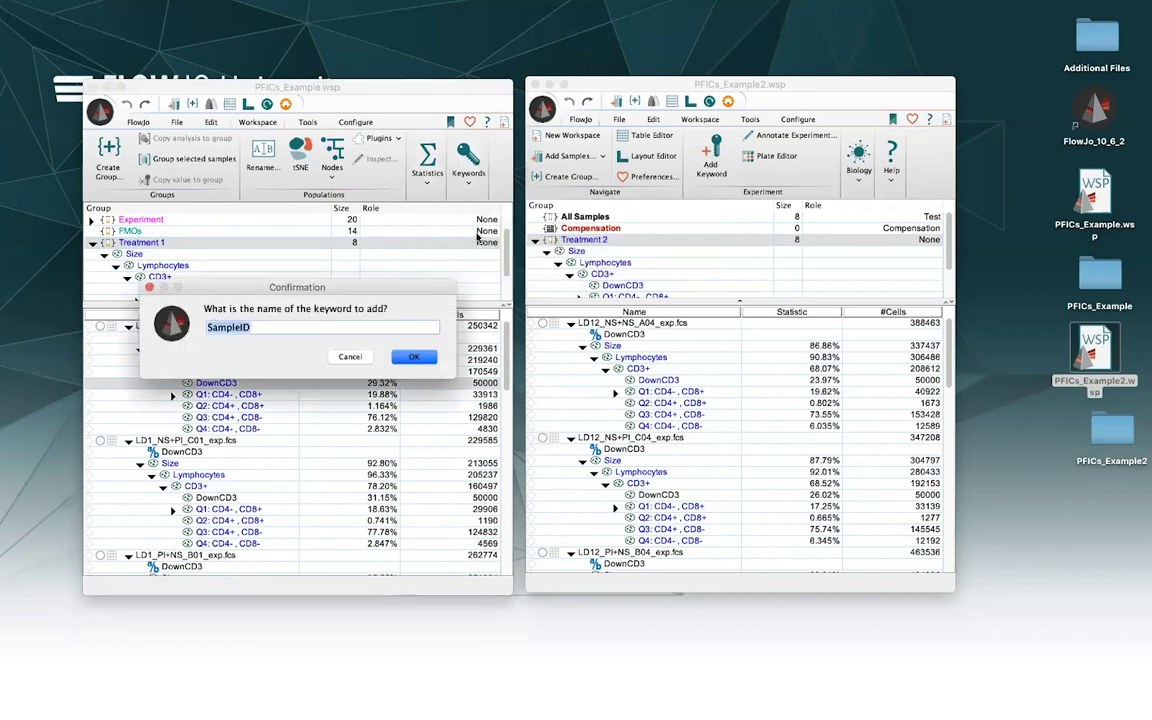
type("Treatment")
left_click(406, 357)
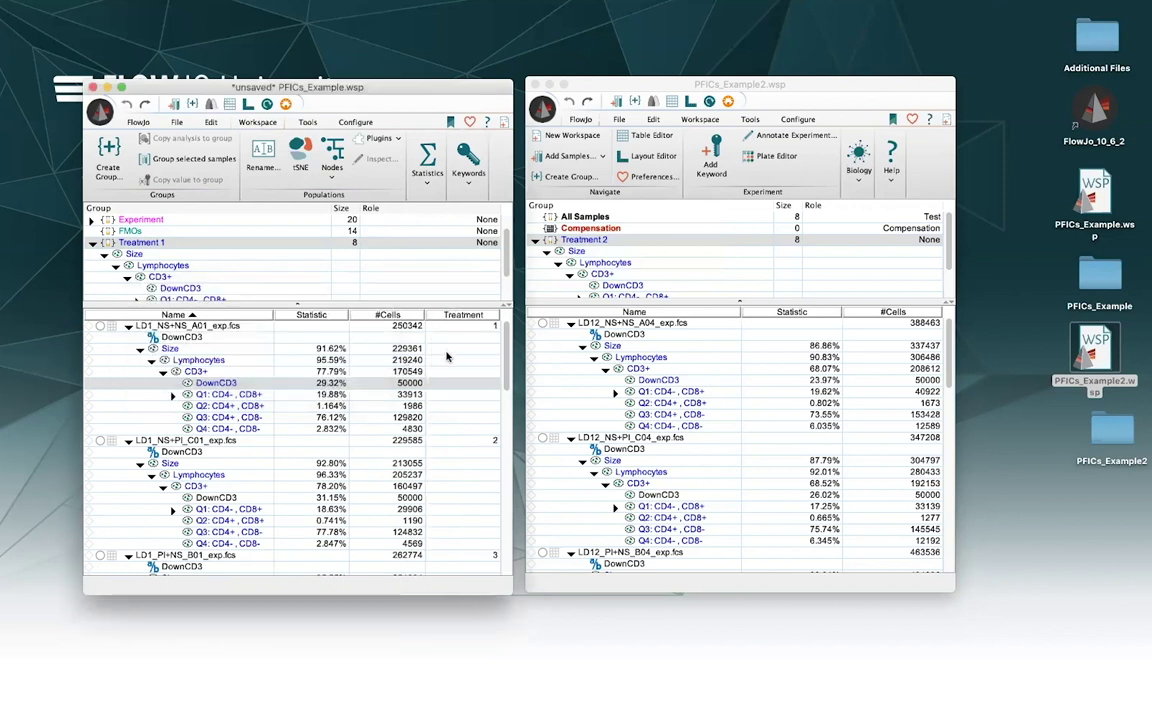
- Enter Treatment value 1 for the first sample and copy it to the whole group
double_click(476, 330)
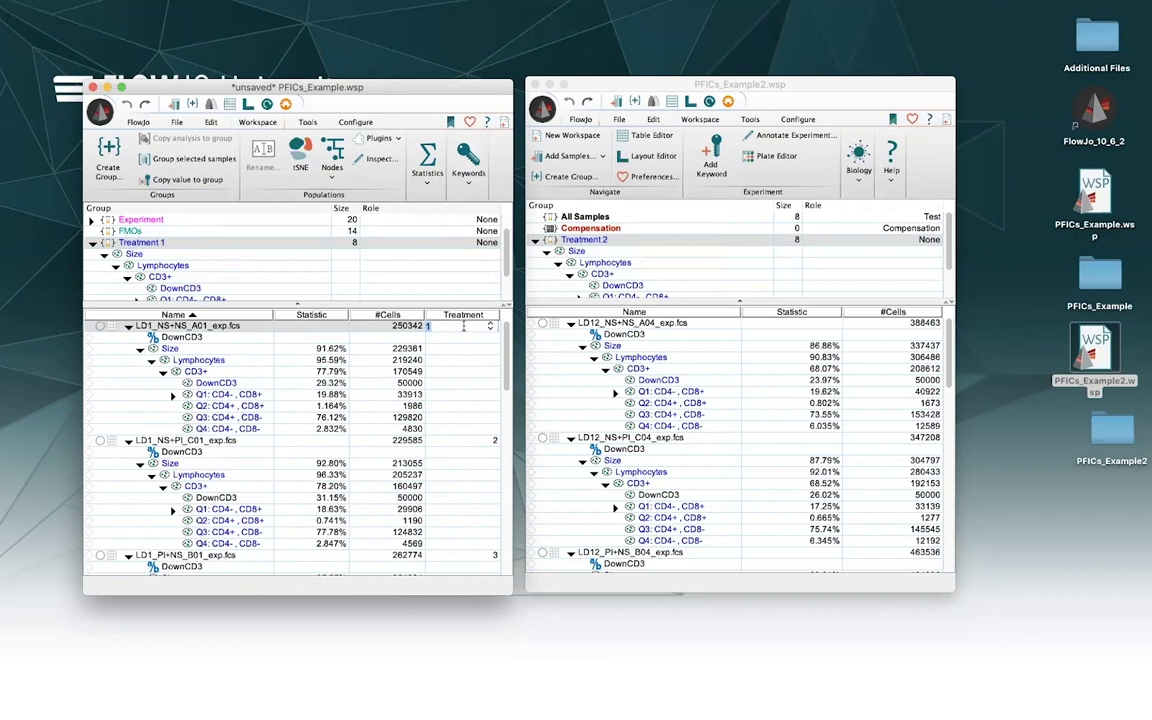
left_click(472, 170)
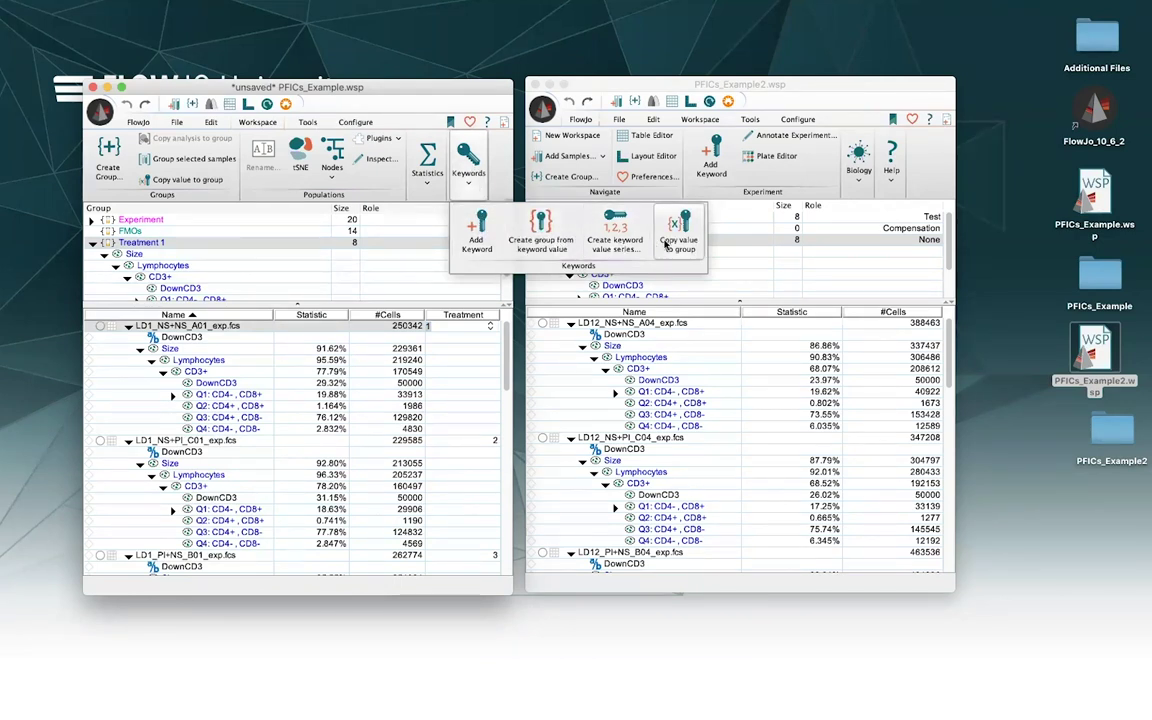
left_click(606, 220)
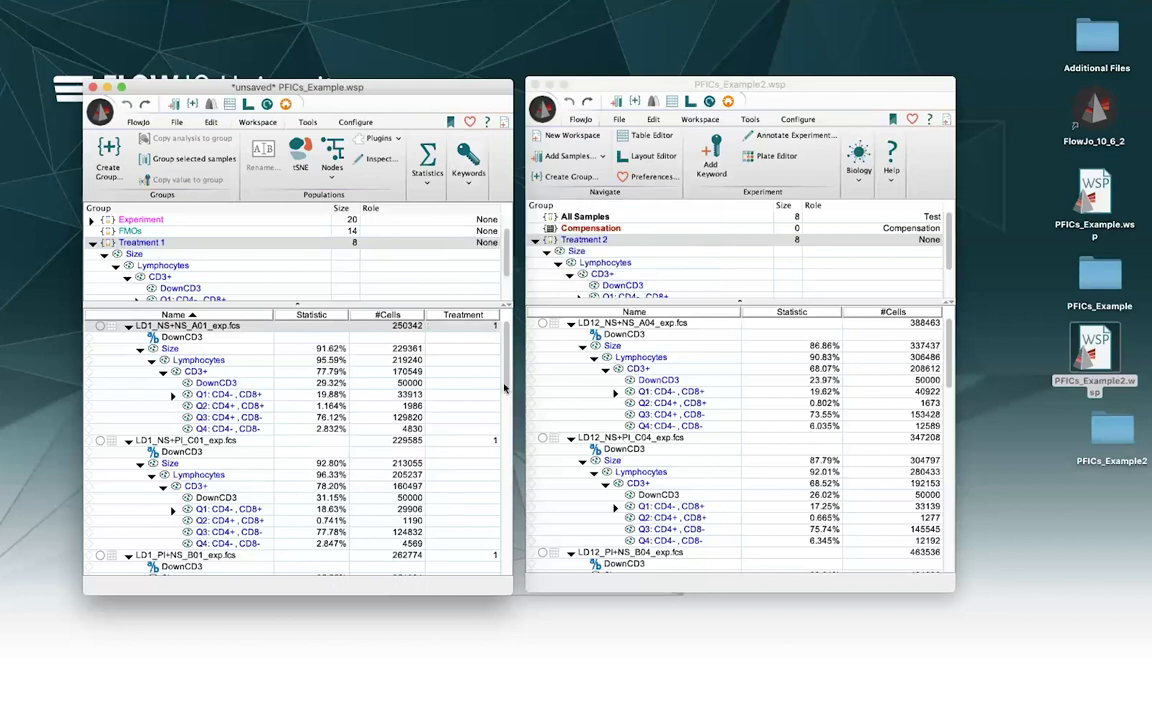
scroll(429, 390, "down", 10)
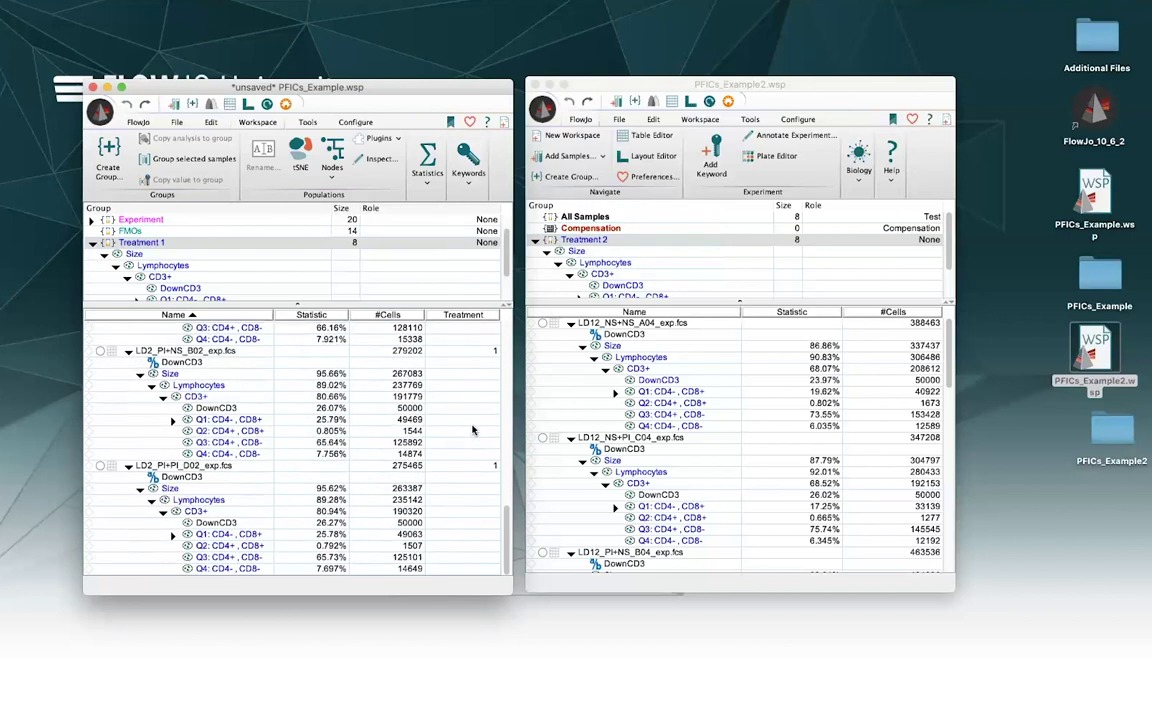
scroll(468, 517, "up", 10)
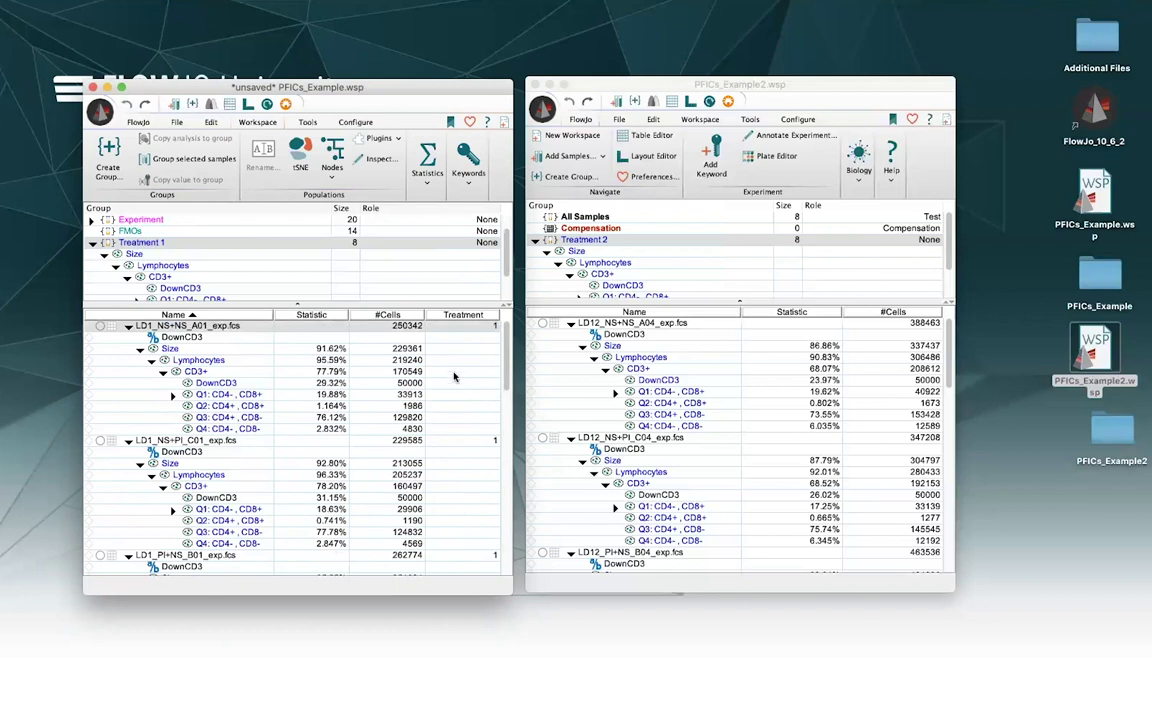
left_click(216, 382)
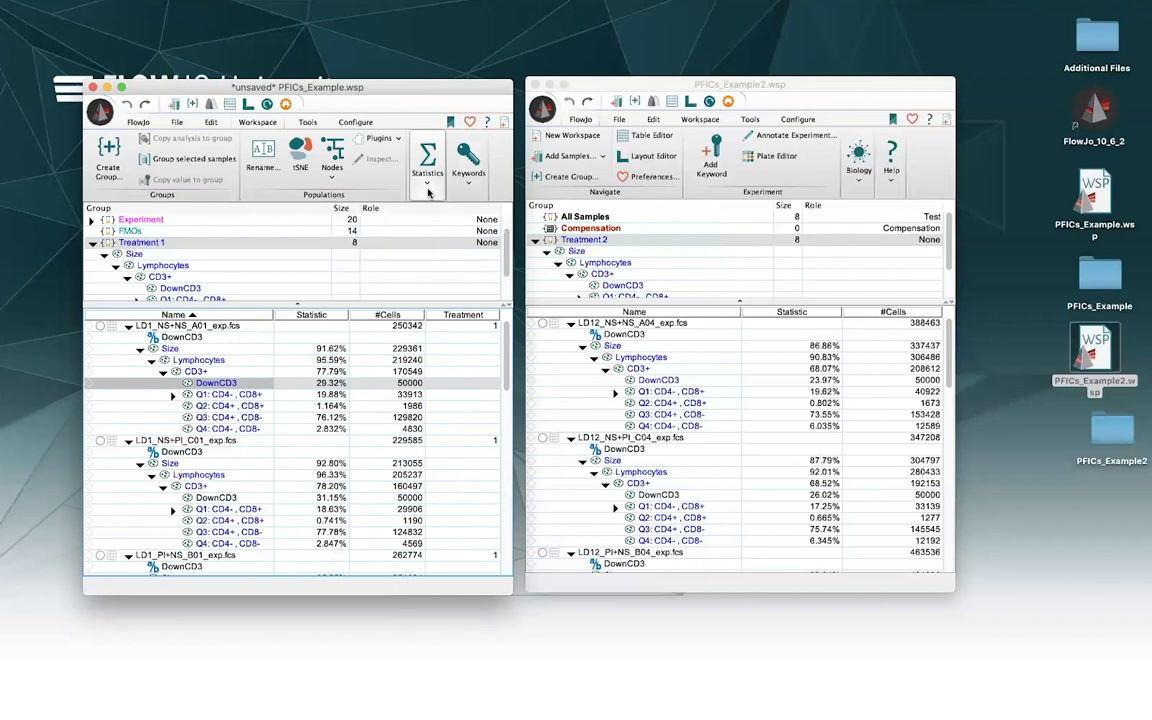
- Add a new keyword named 'ID' to the samples
left_click(468, 182)
left_click(430, 210)
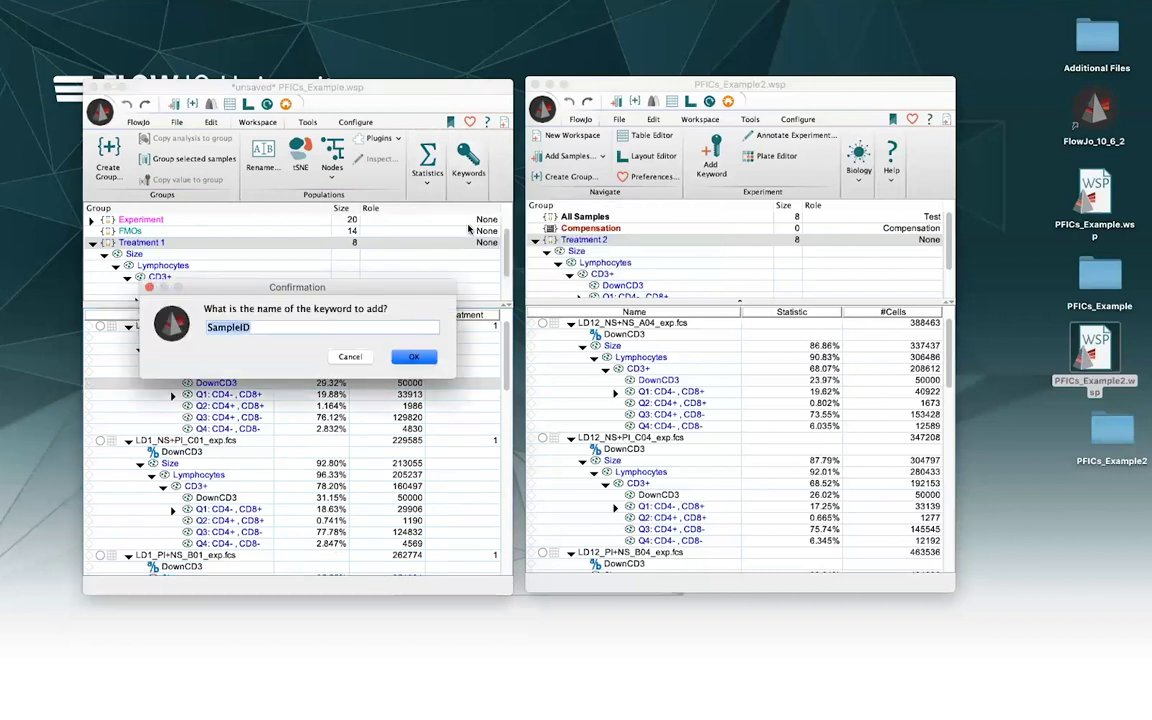
type("ID")
key("Return")
- Fill the ID keyword with a value series numbering the eight samples 1 to 8
left_click(469, 325)
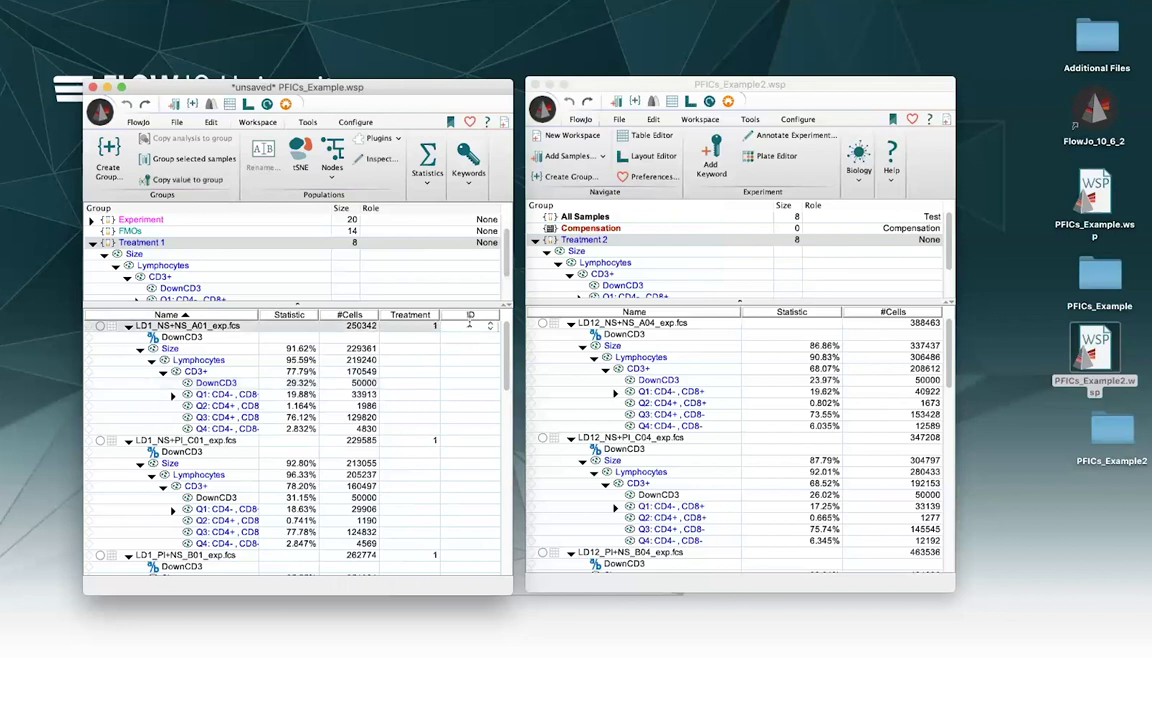
left_click(474, 176)
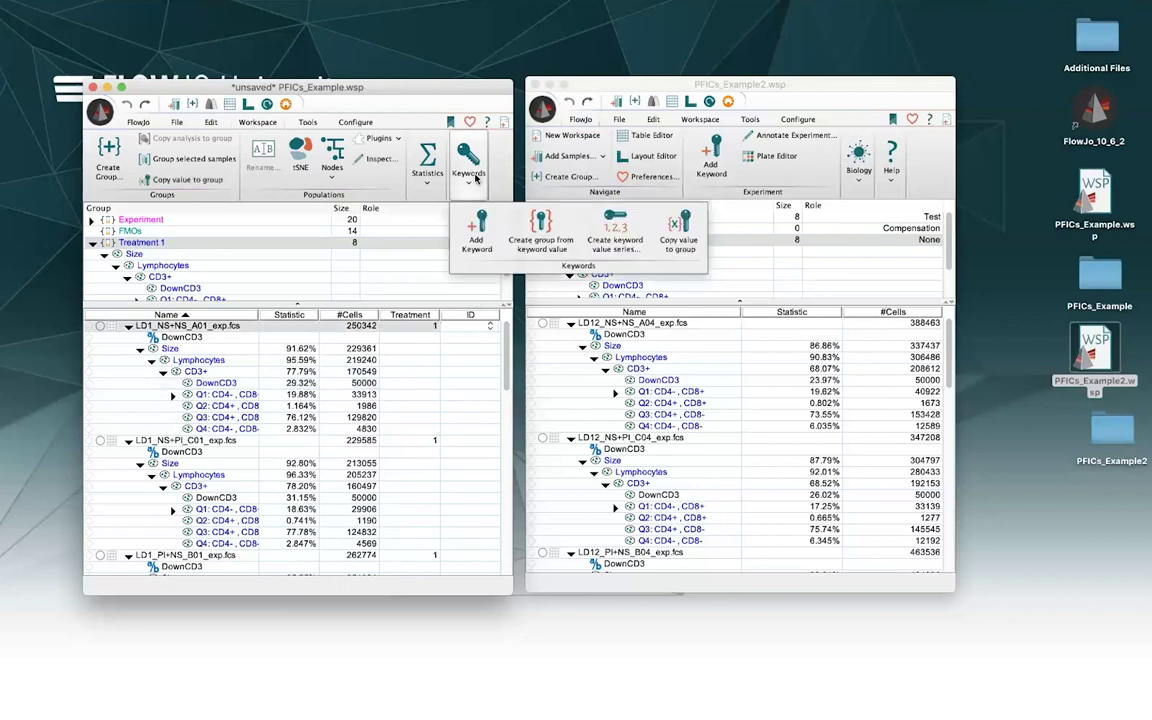
left_click(590, 242)
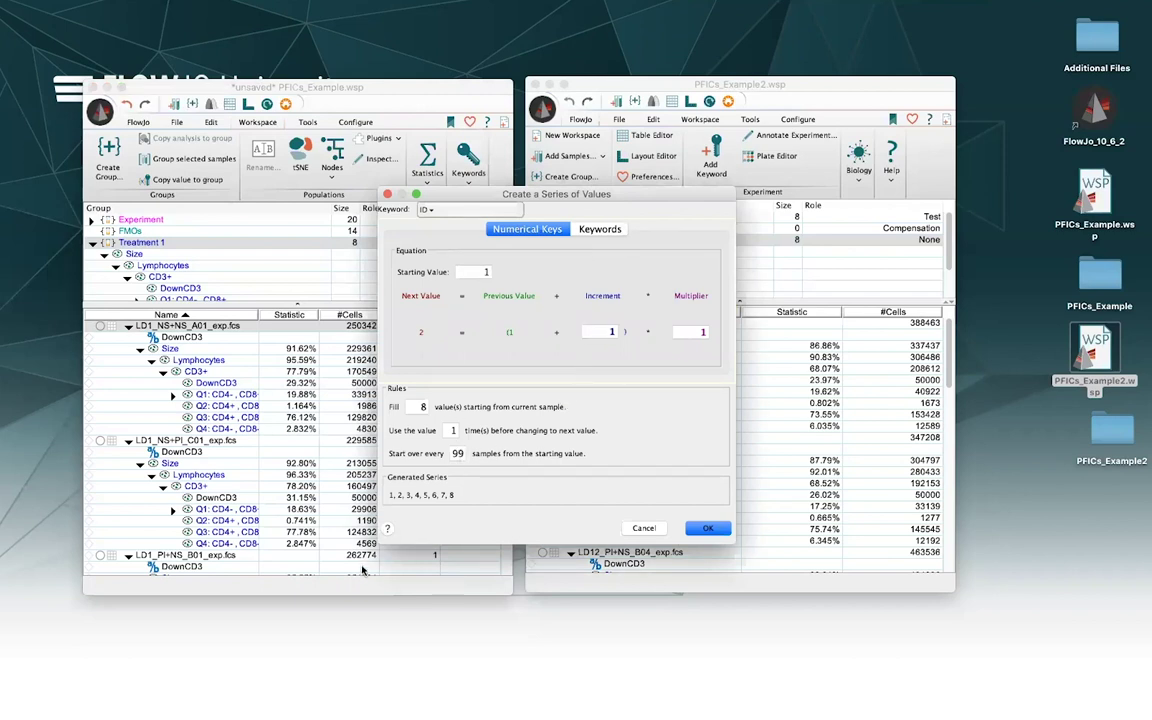
left_click(704, 528)
scroll(470, 510, "down", 15)
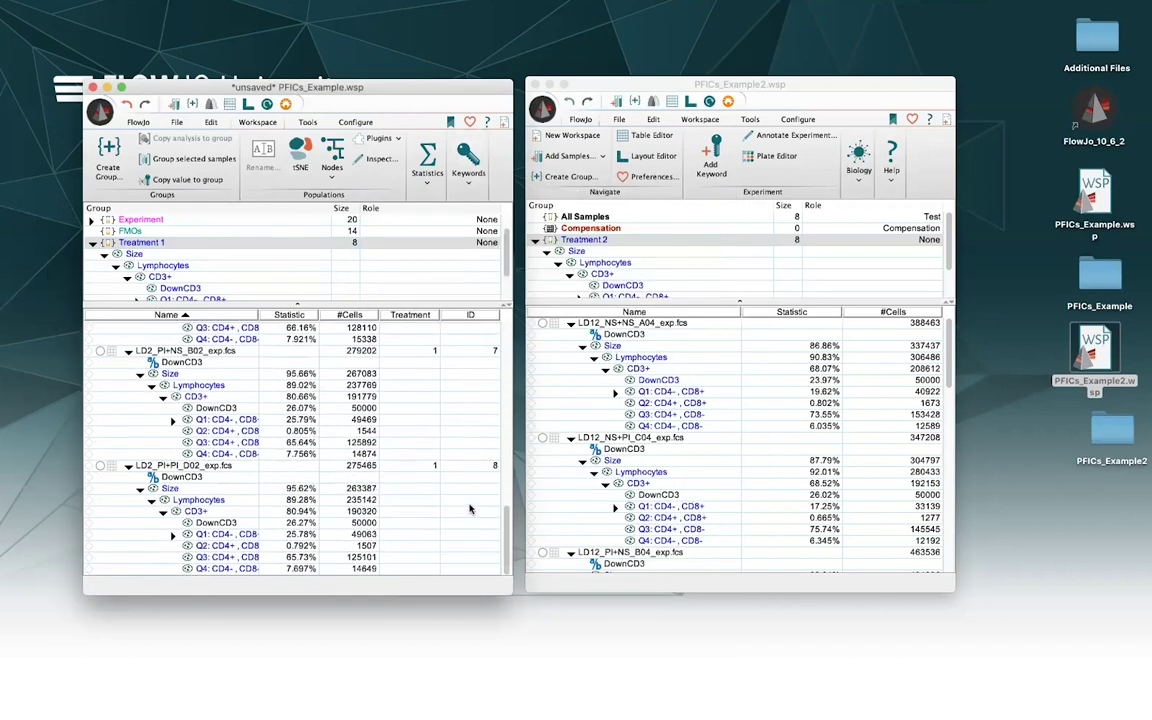
scroll(470, 510, "up", 15)
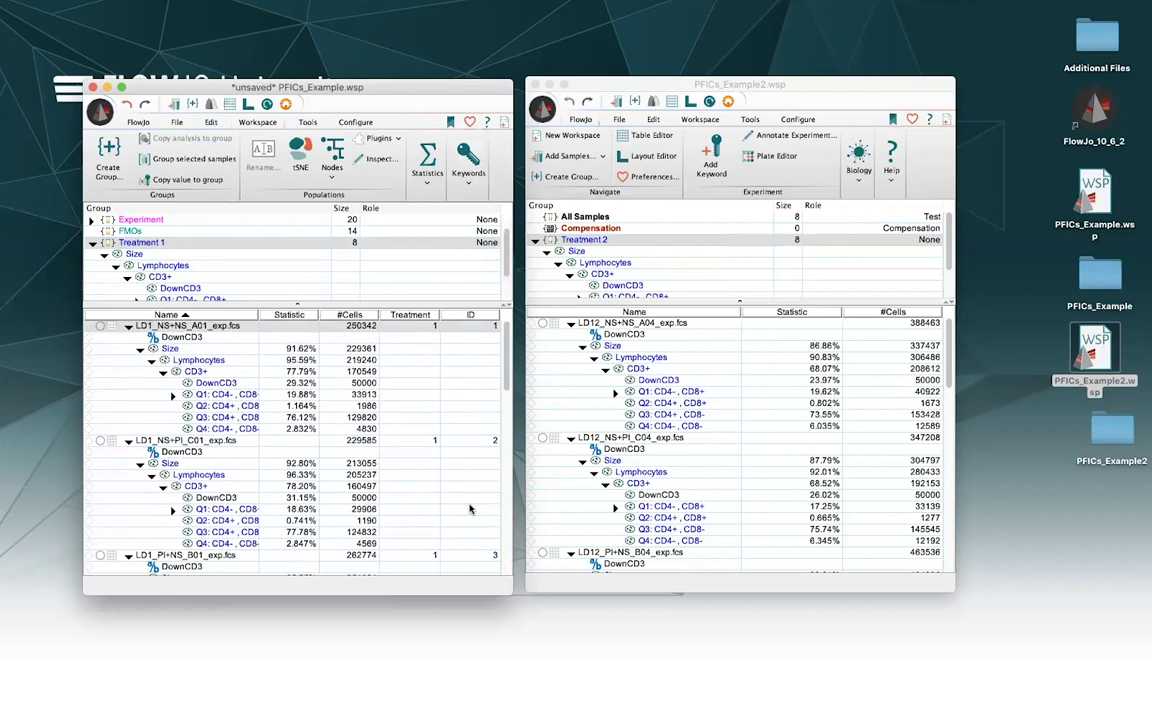
- Select the DownCD3 population in every sample and open Export / Concatenate Populations
left_click(212, 384)
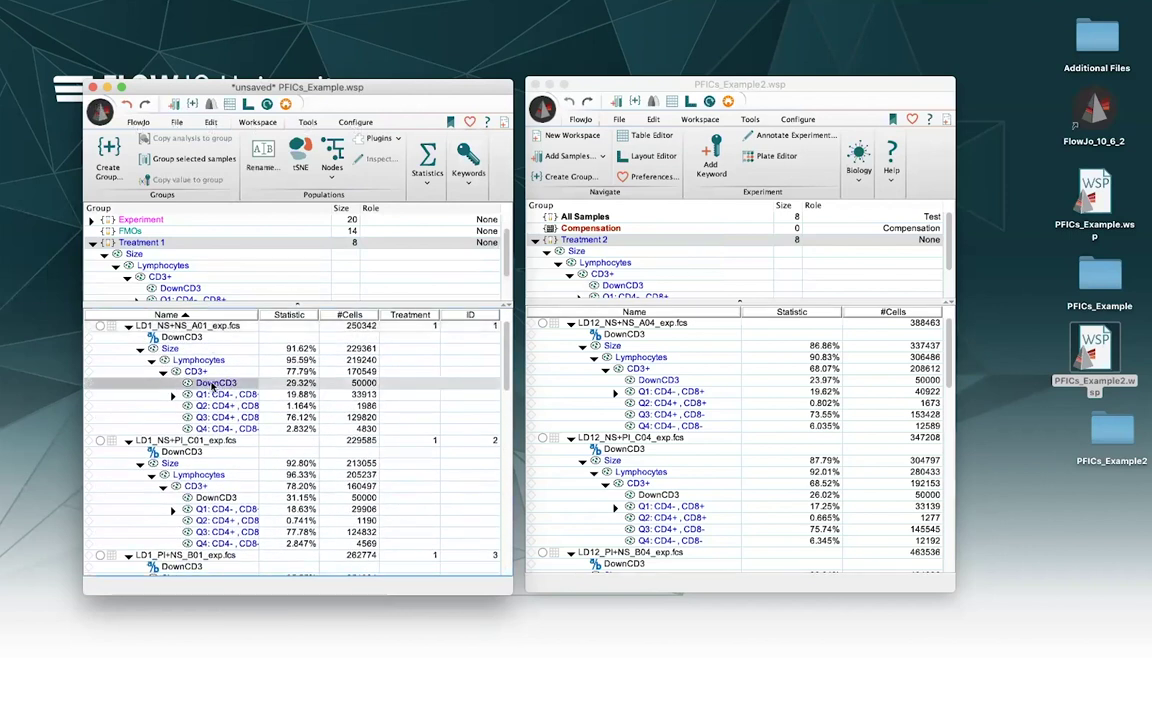
right_click(221, 387)
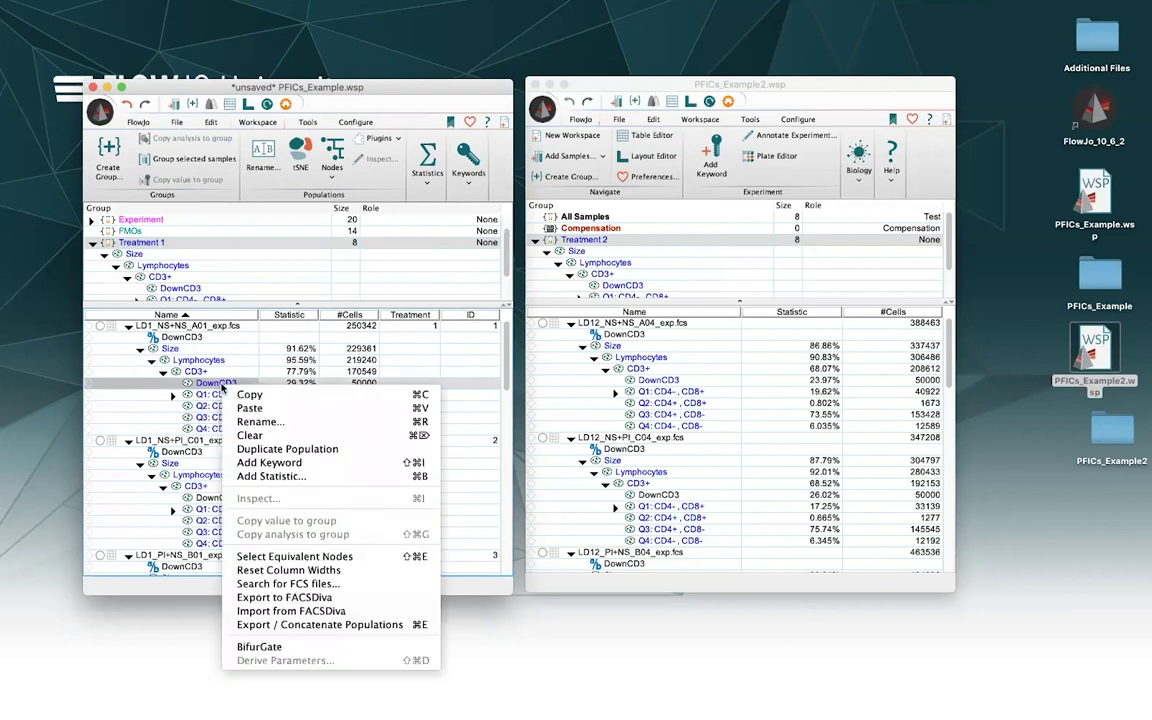
left_click(292, 556)
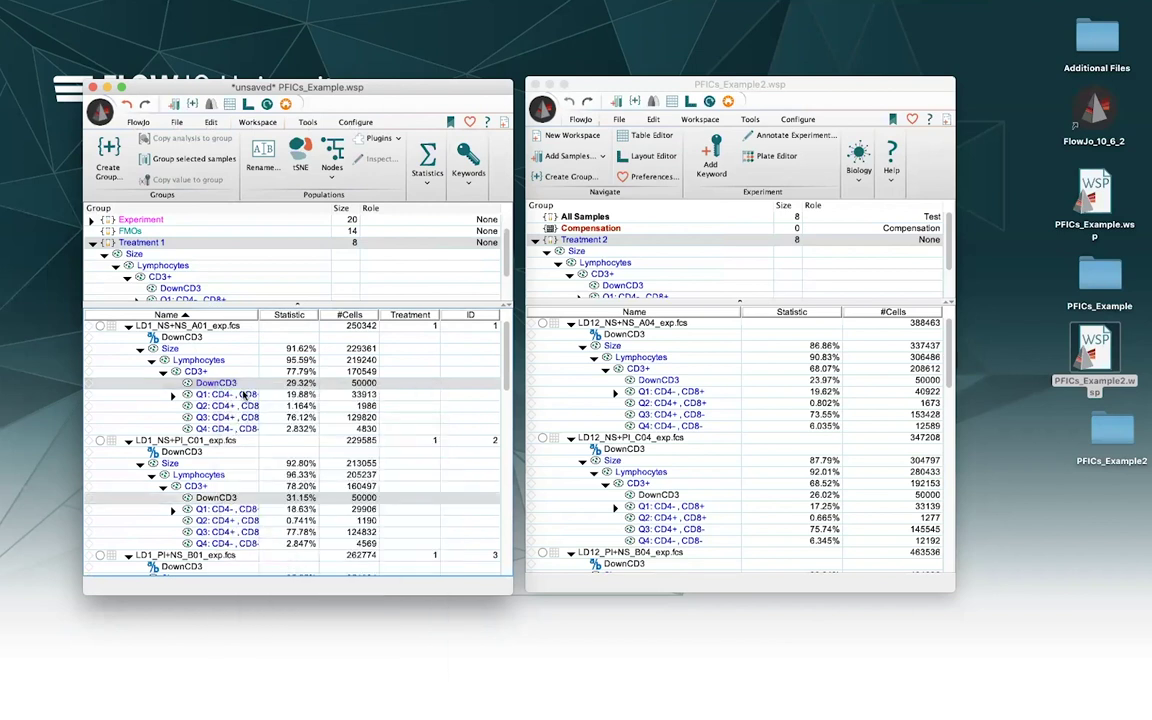
right_click(229, 385)
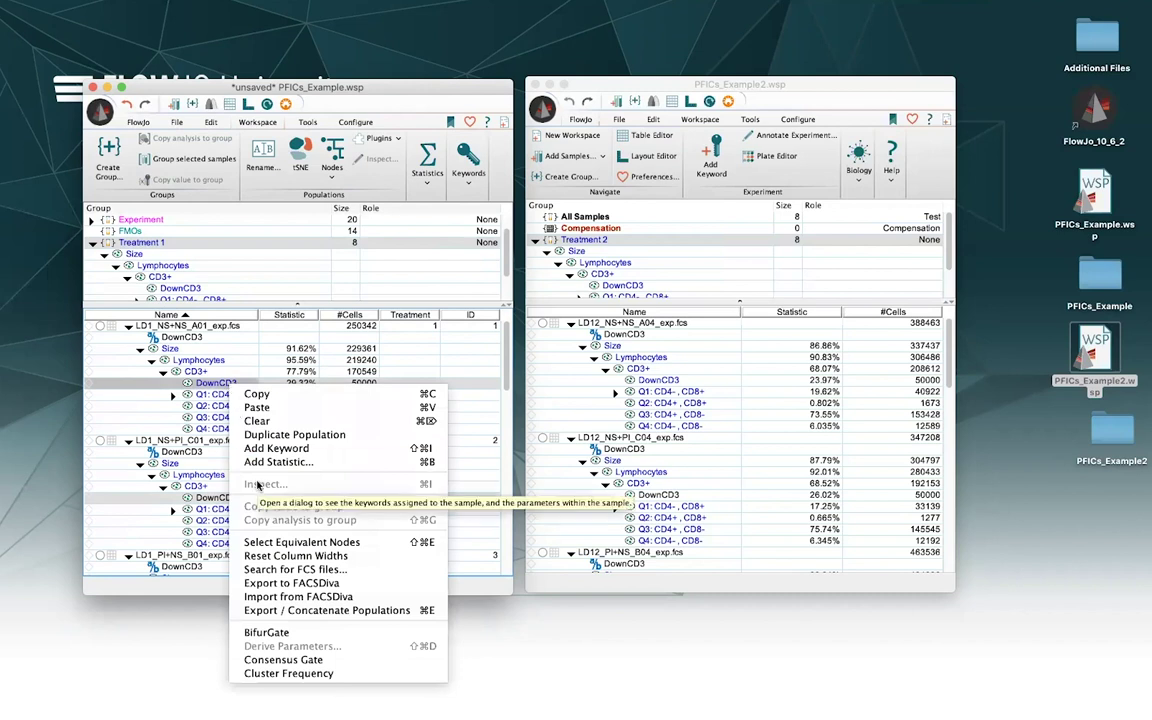
left_click(312, 610)
- Switch to concatenation with the file prefix 'Treatment1' and show the Additional Parameters keywords
left_click(546, 349)
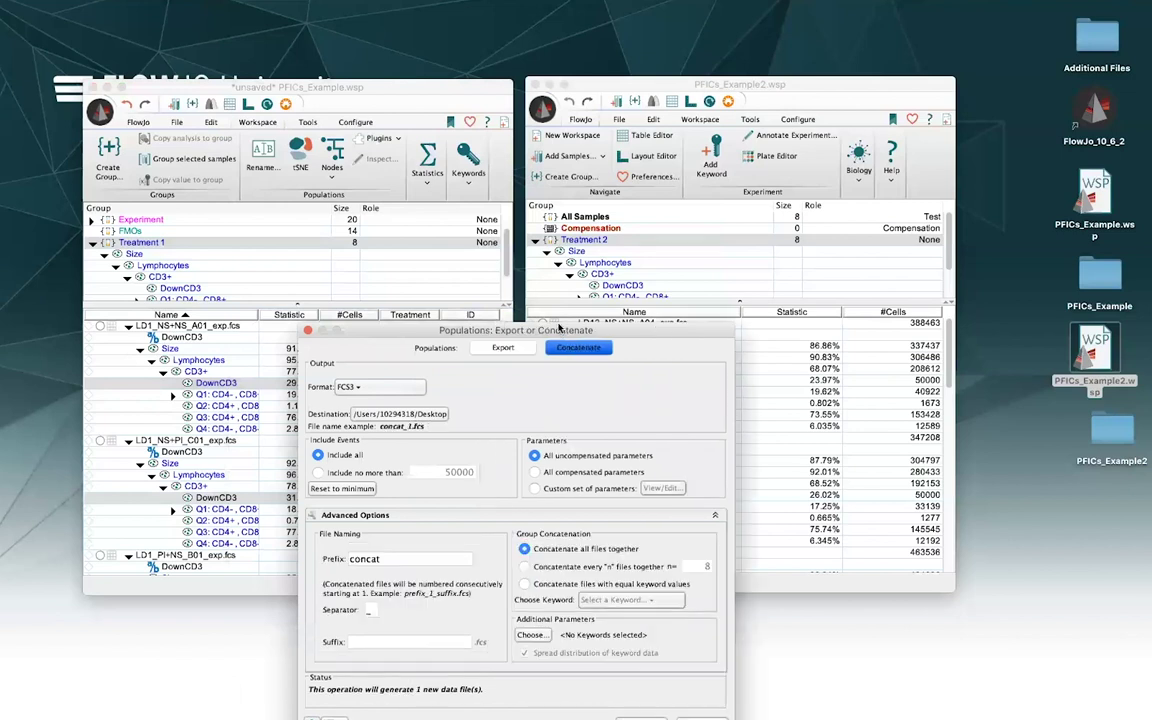
left_click_drag(560, 328, 539, 173)
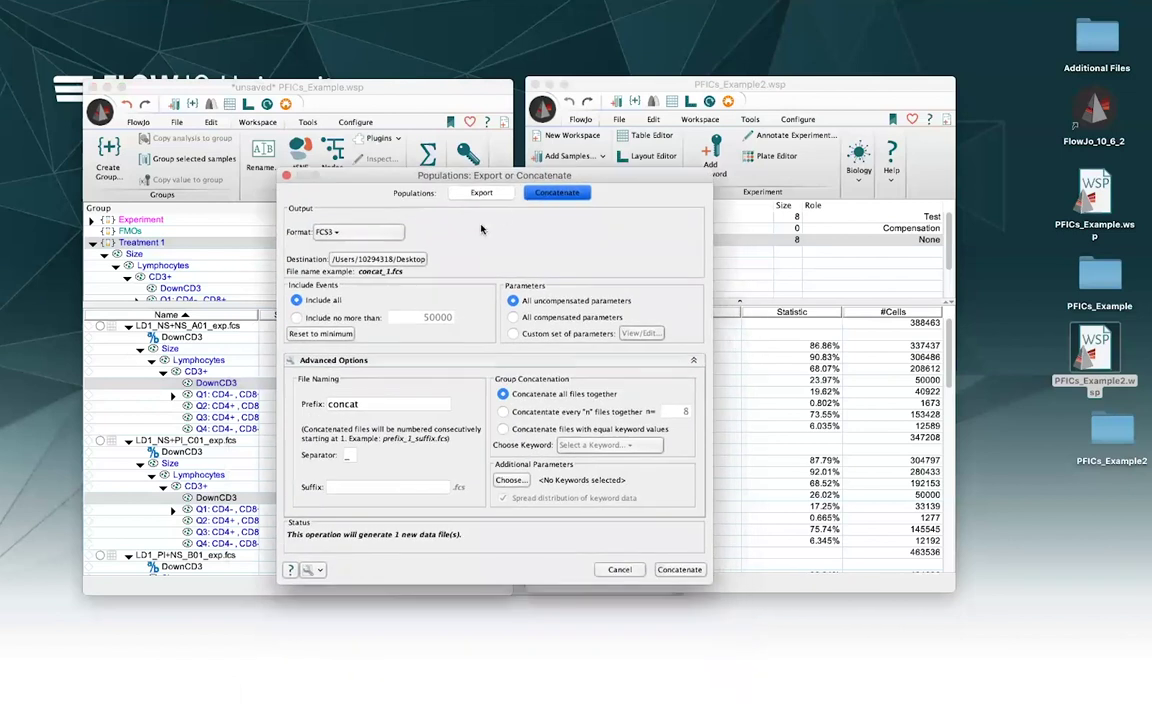
left_click_drag(360, 404, 312, 404)
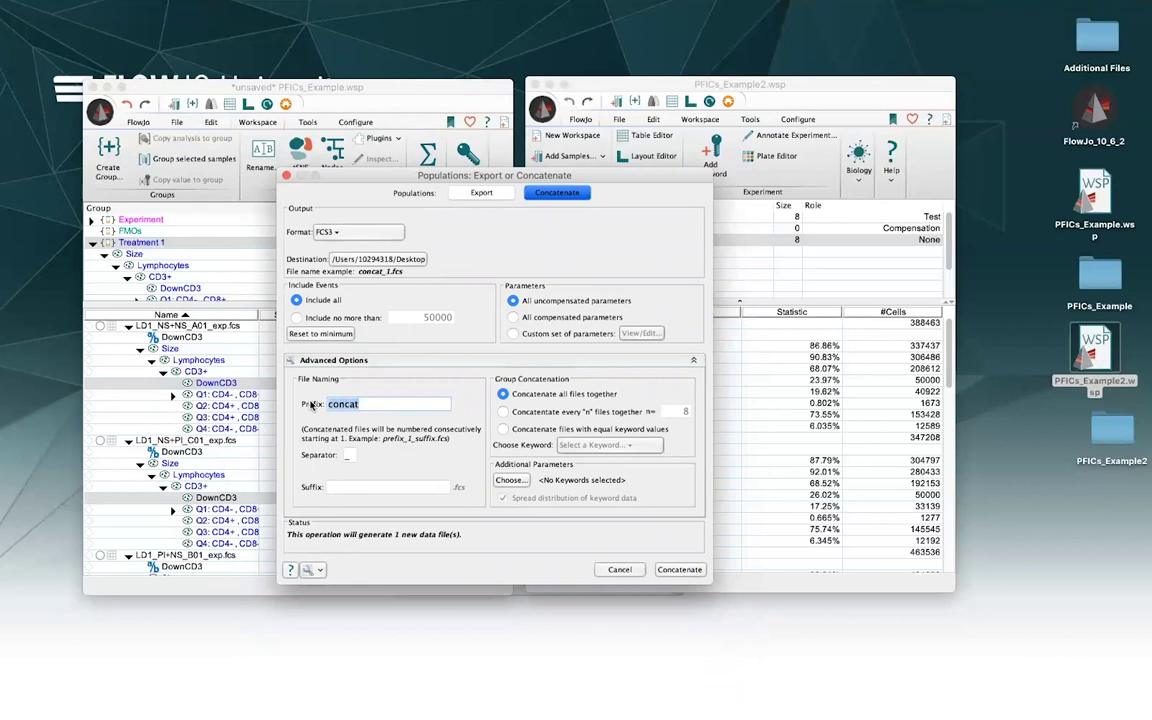
type("Treatment1")
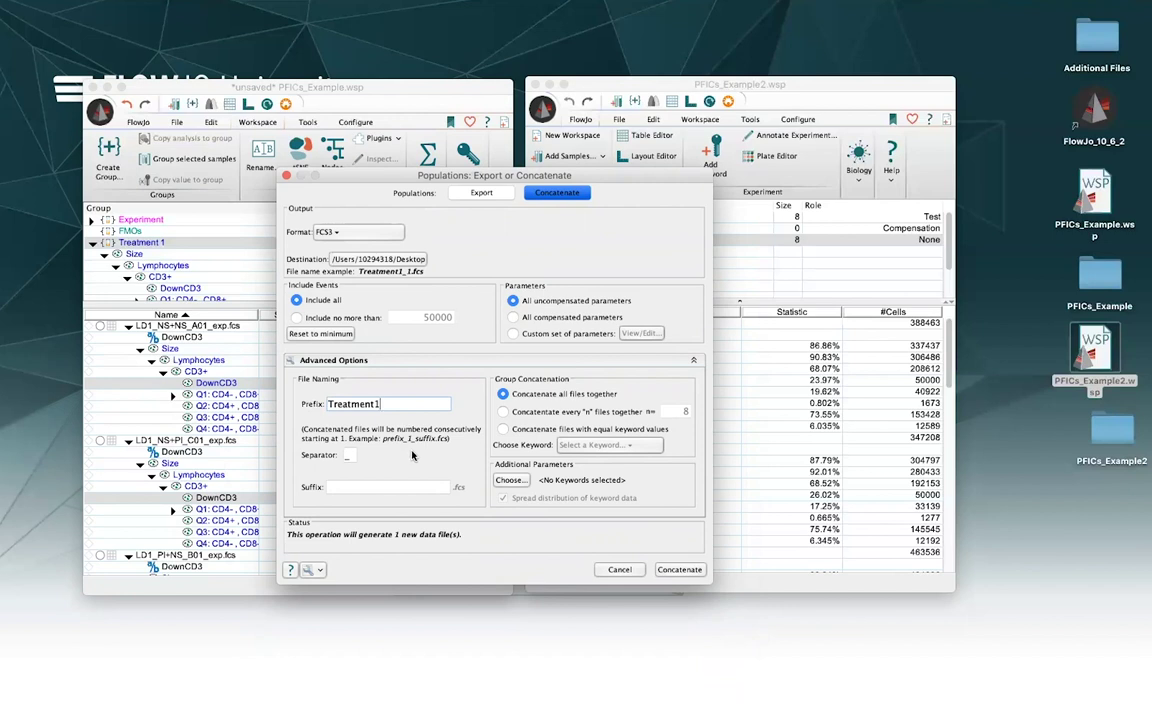
left_click(514, 480)
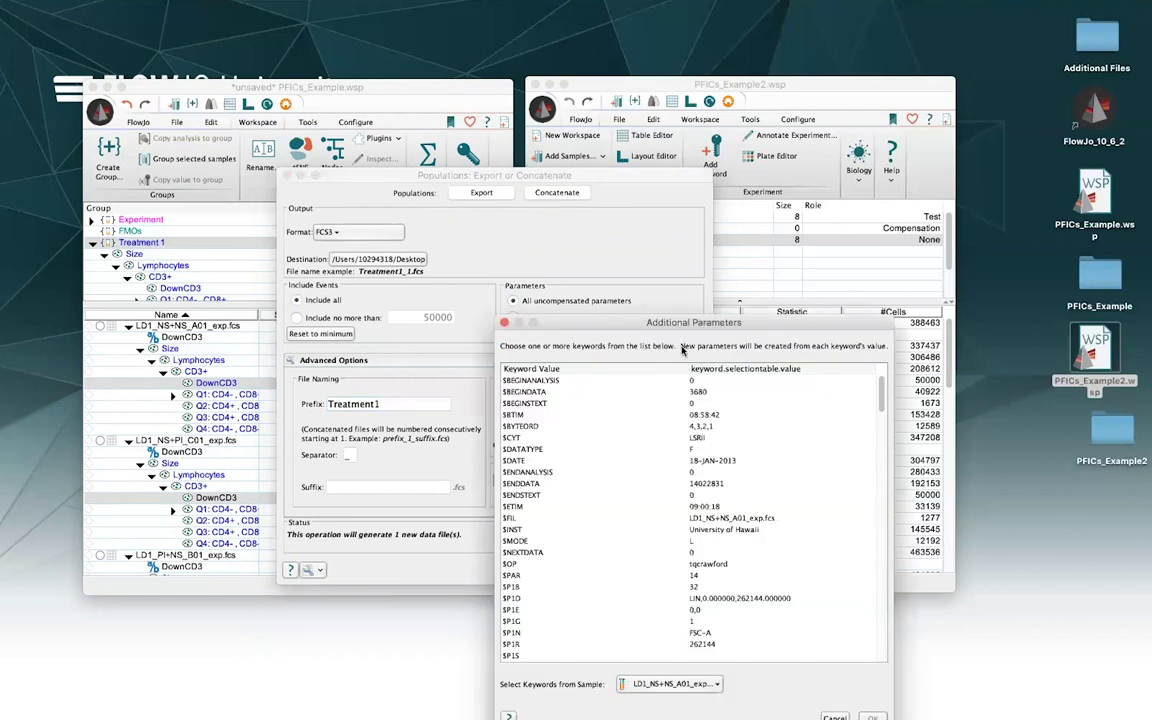
- Select the ID and Treatment keywords as additional parameters and confirm
left_click_drag(697, 325, 827, 195)
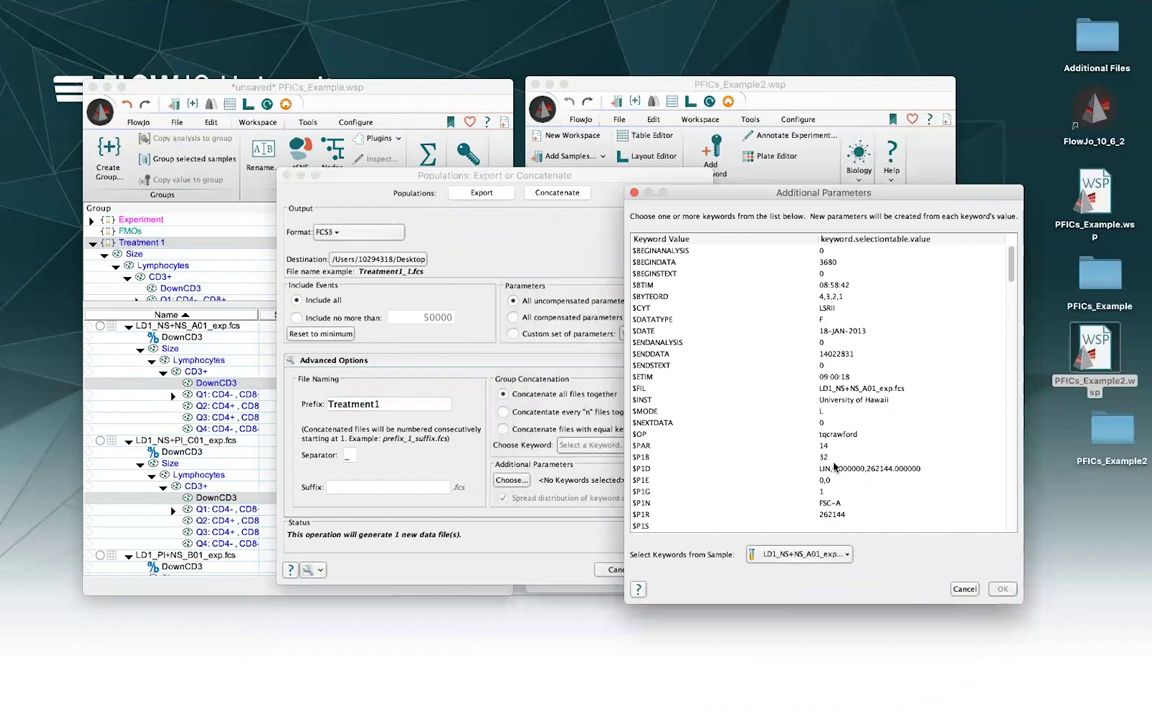
scroll(754, 485, "down", 10)
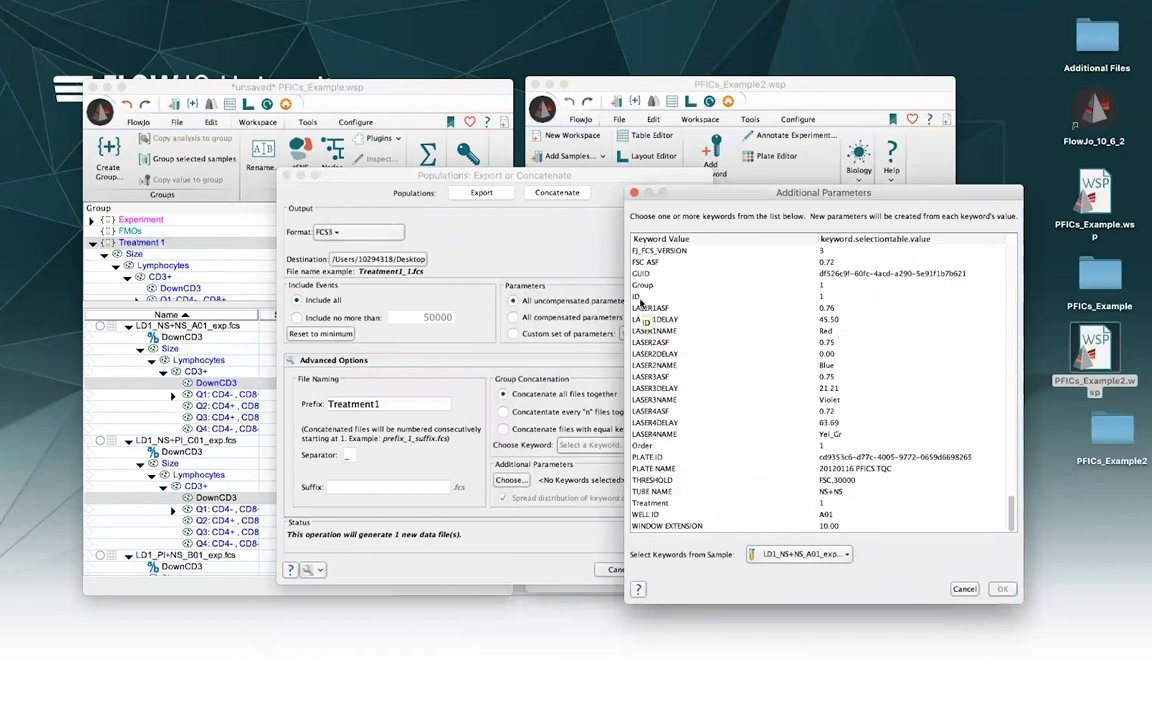
left_click(670, 296)
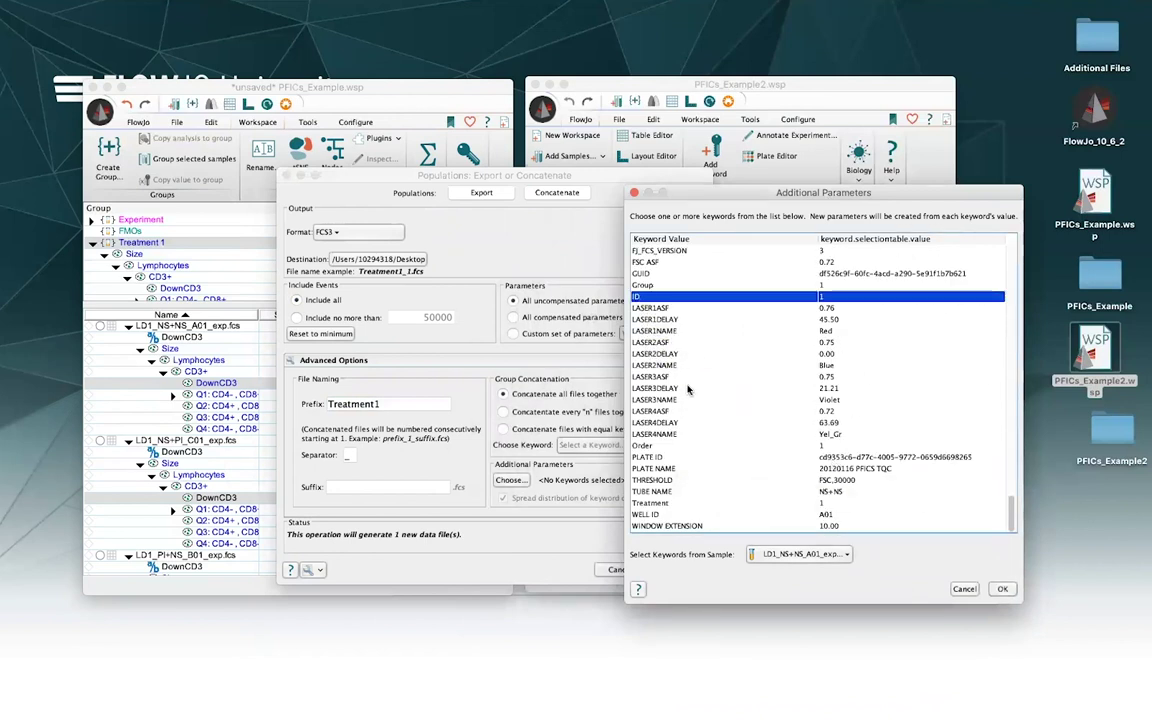
left_click(662, 503, "super")
left_click(1004, 590)
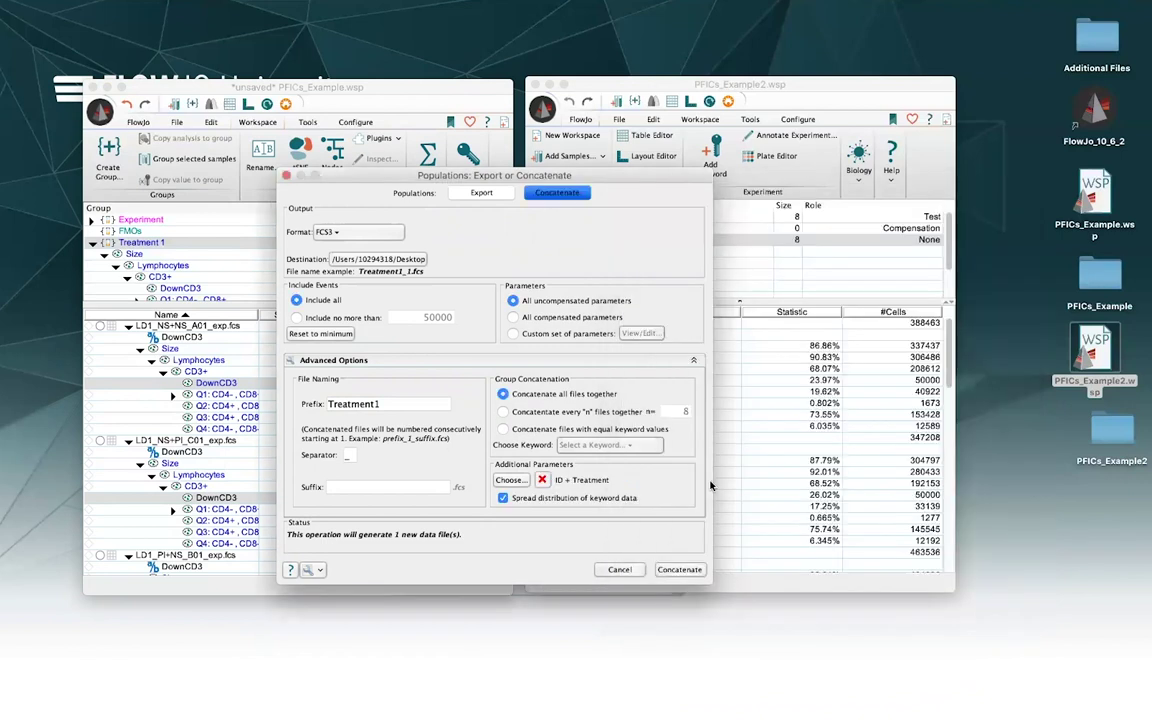
- Disable spreading of keyword data, concatenate to Treatment1_1.fcs, and close the export dialog
left_click(502, 498)
left_click(674, 570)
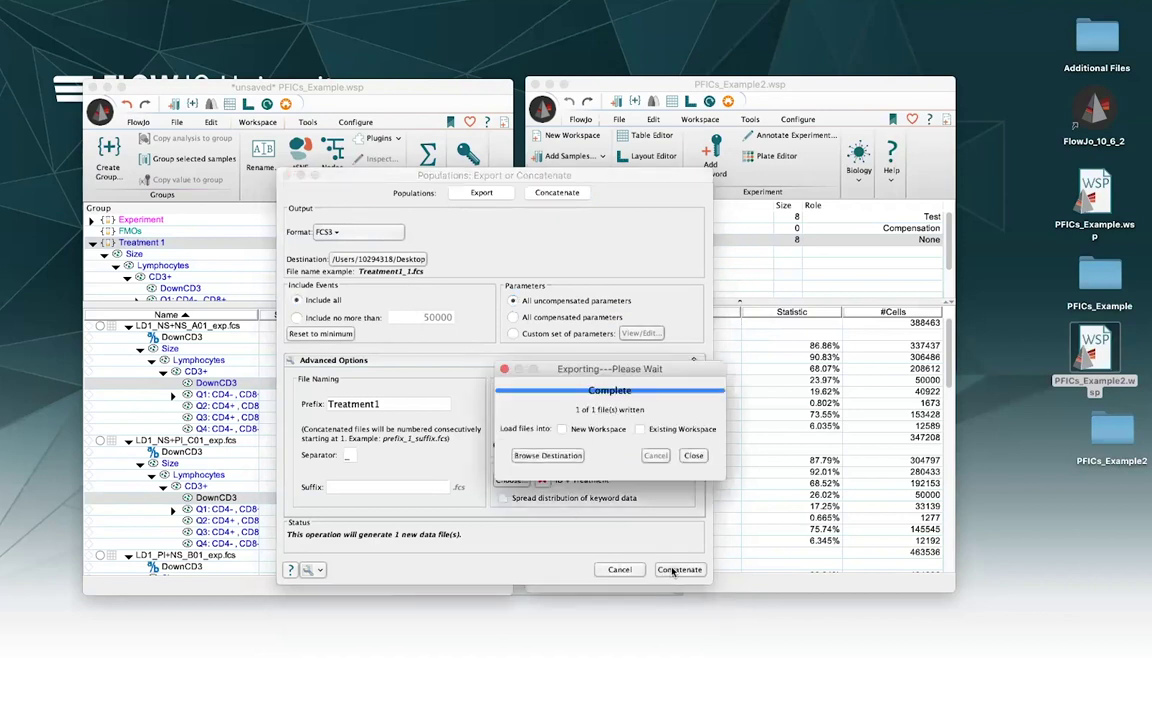
left_click(694, 456)
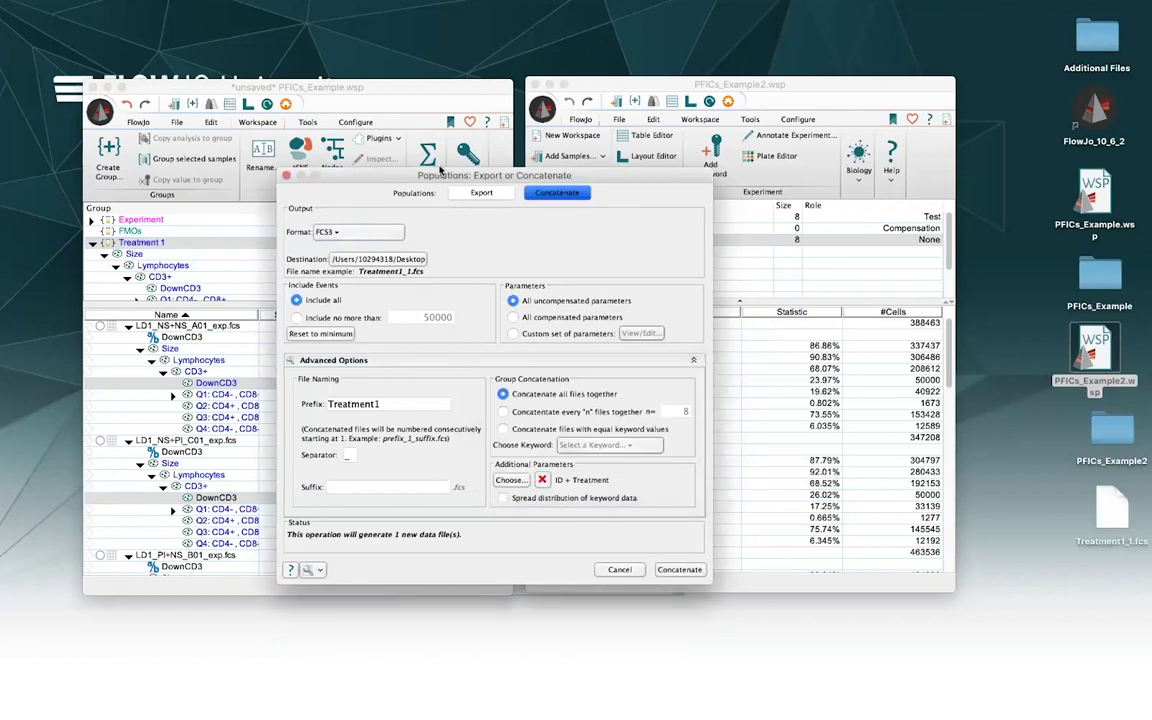
left_click(286, 175)
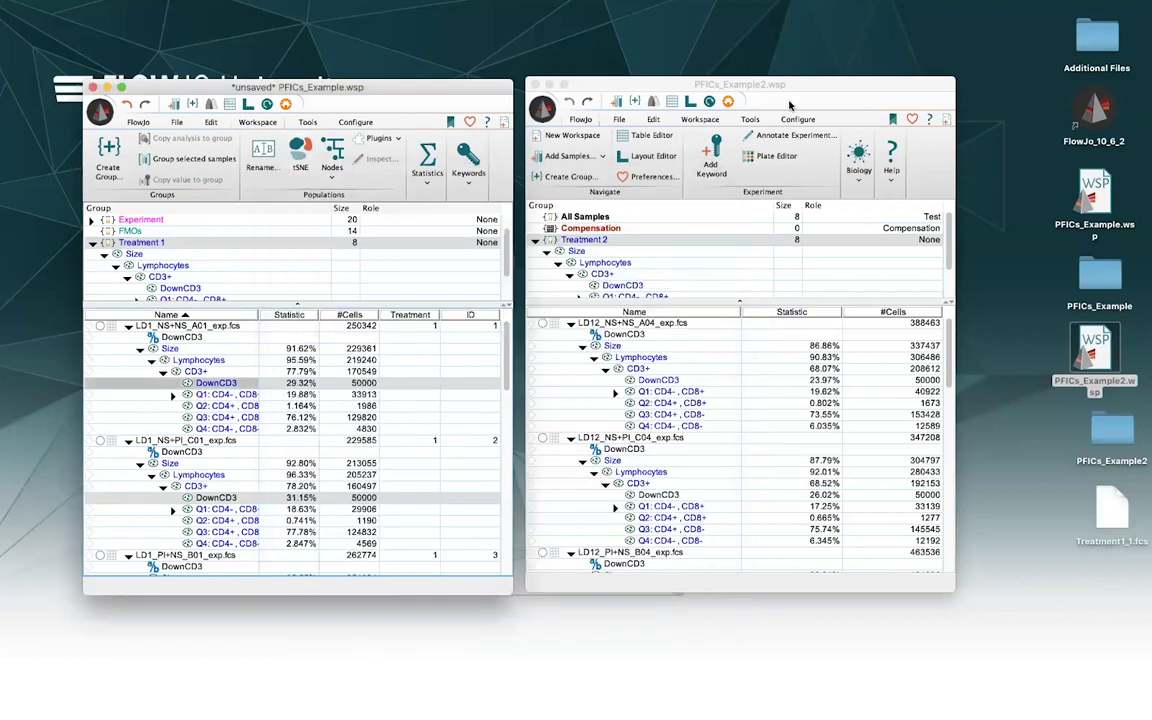
- Add a Treatment keyword in PFICs_Example2 and copy value 2 to every sample
left_click_drag(785, 88, 773, 83)
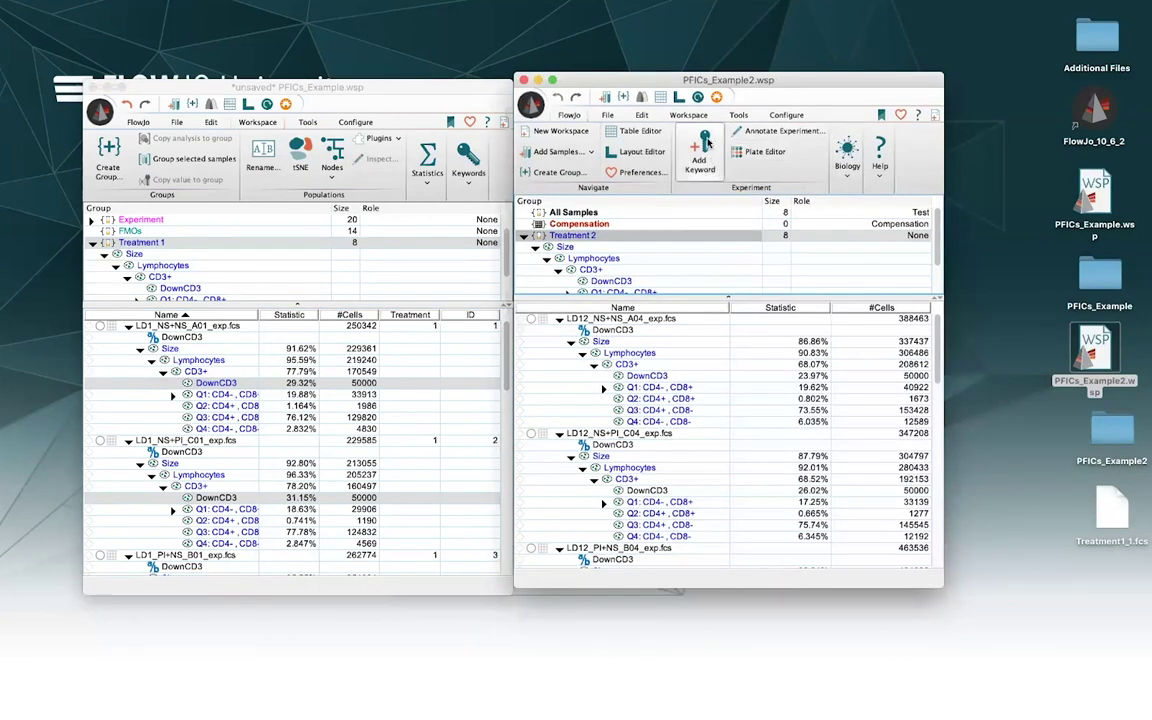
left_click(689, 115)
left_click(888, 180)
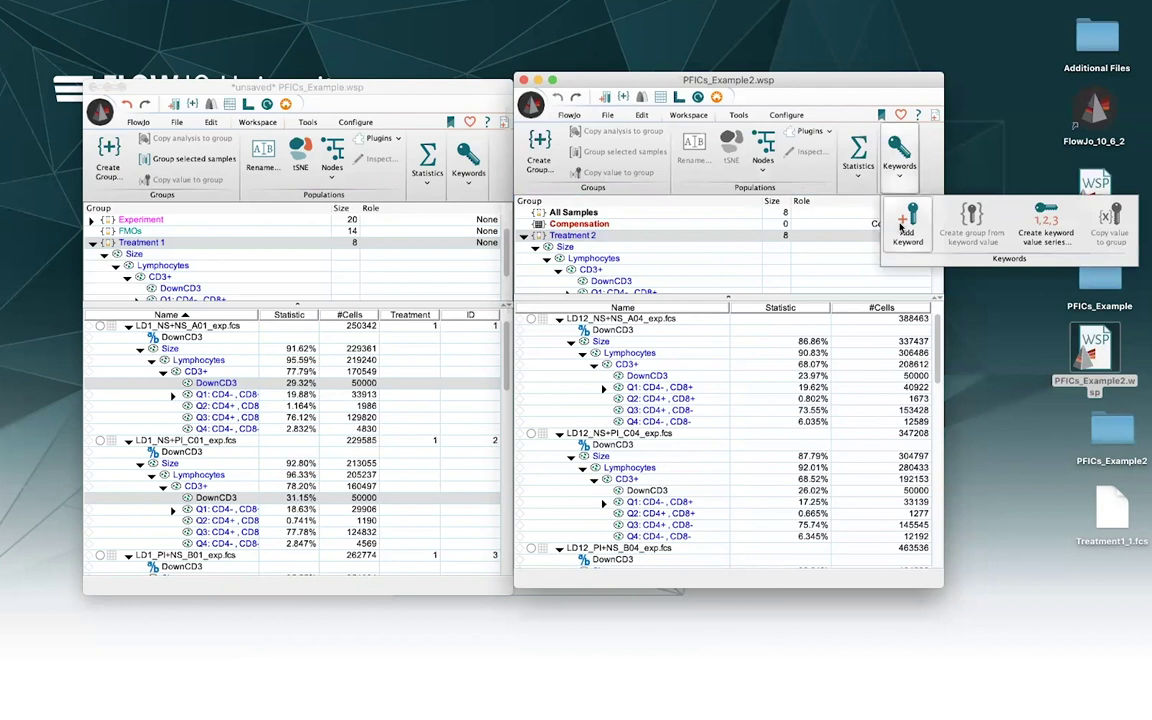
left_click(812, 205)
type("Treatment")
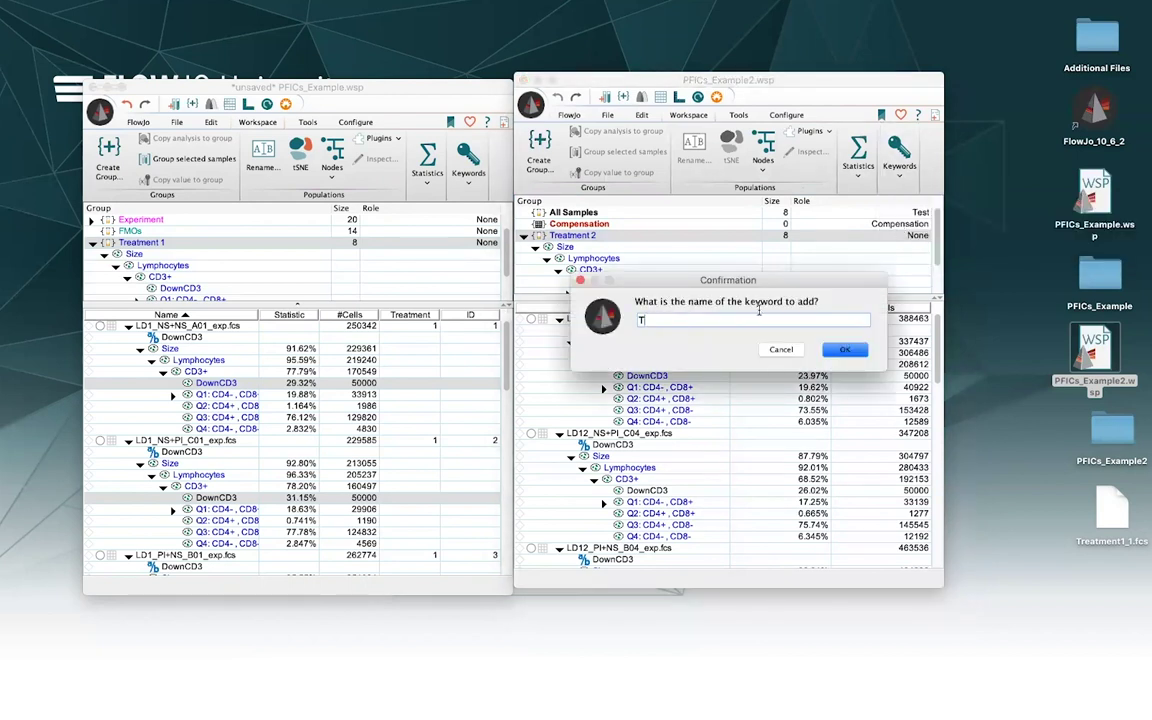
left_click(845, 349)
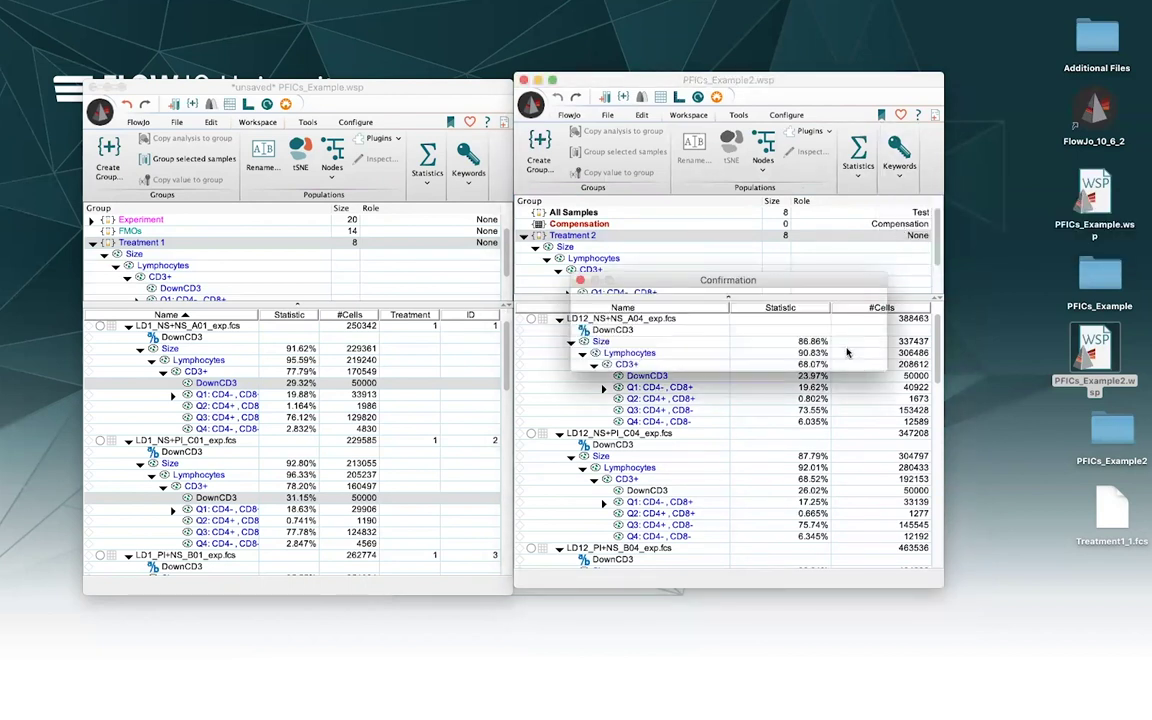
type("2")
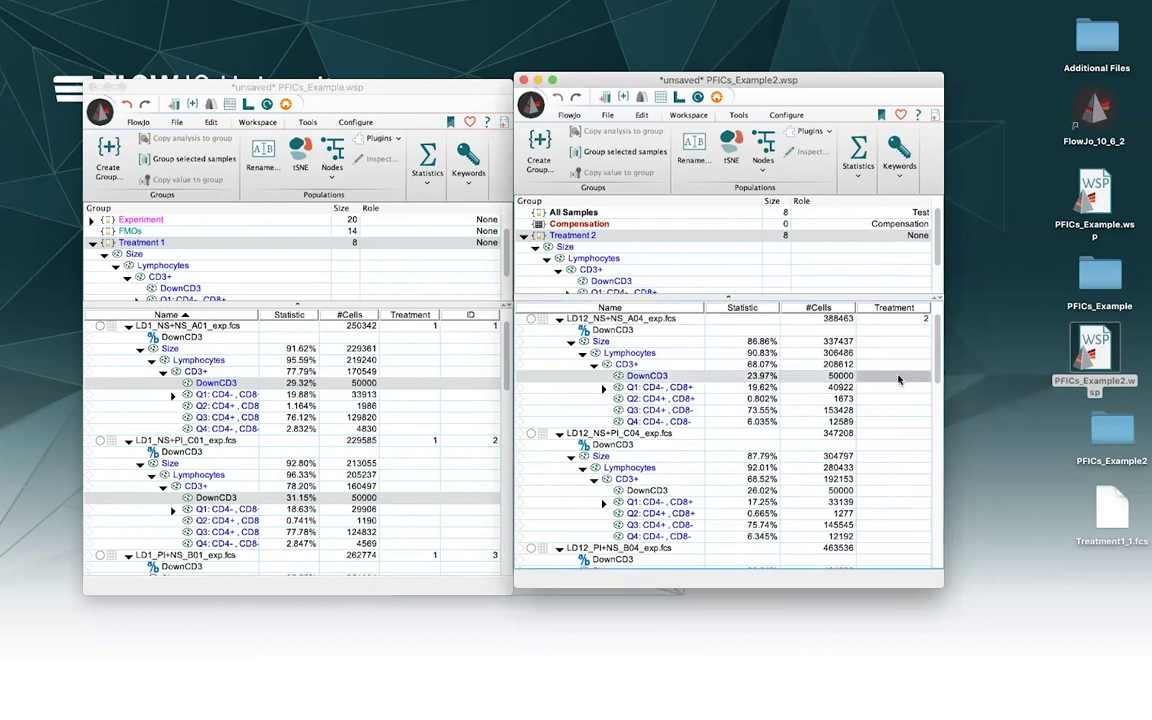
left_click(899, 155)
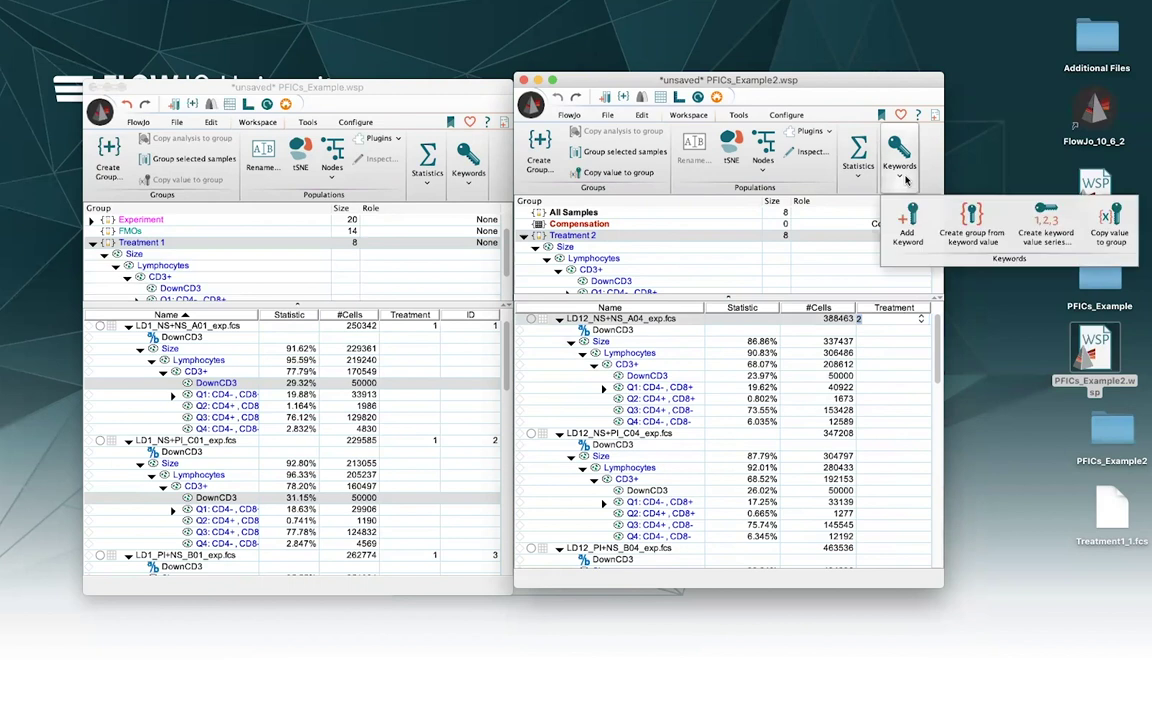
left_click(1104, 232)
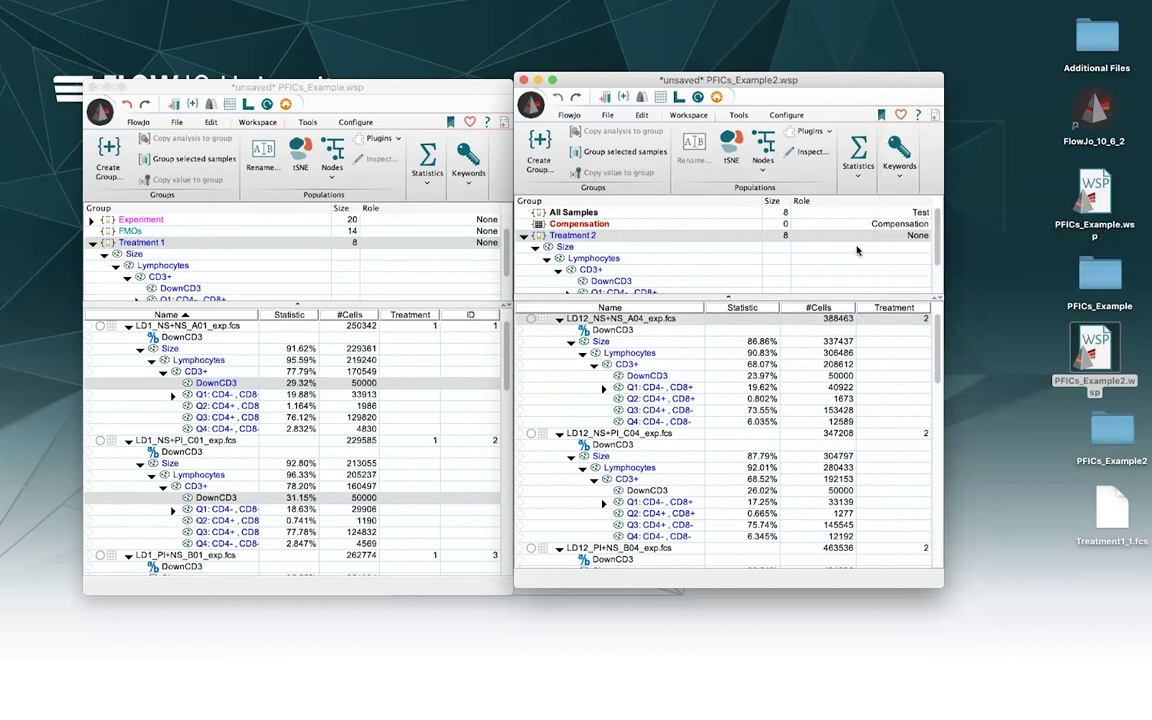
- Add a new, empty 'ID' keyword column
left_click(899, 158)
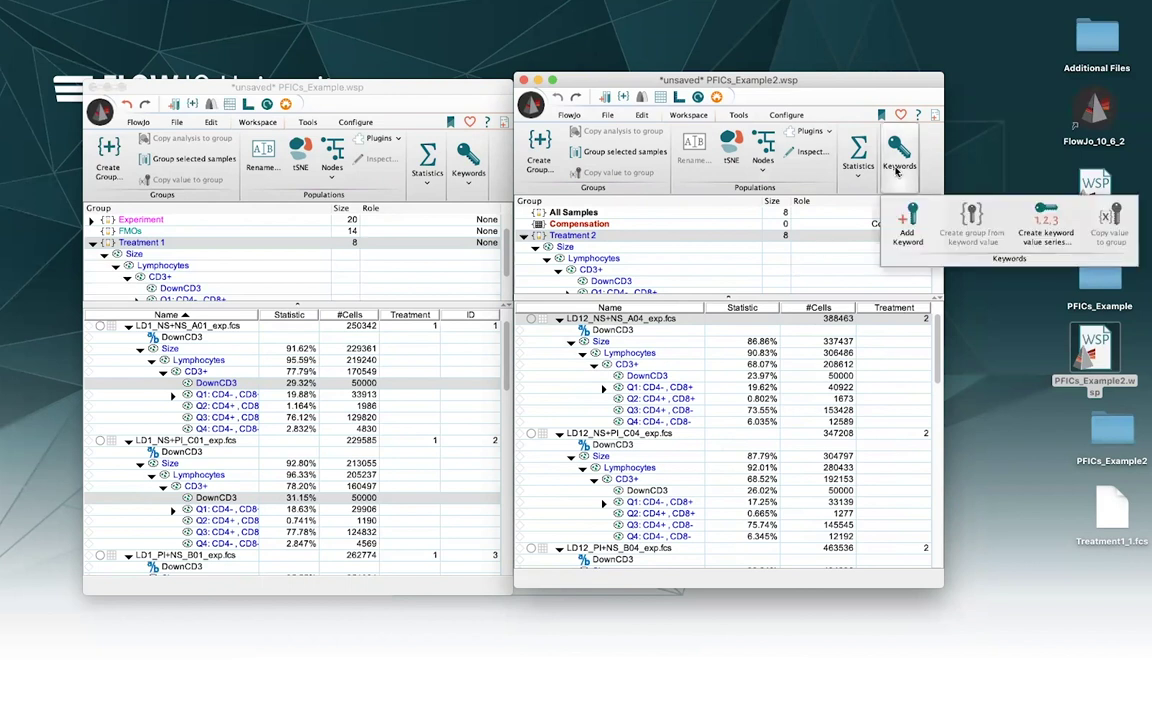
left_click(909, 237)
type("ID")
left_click(848, 351)
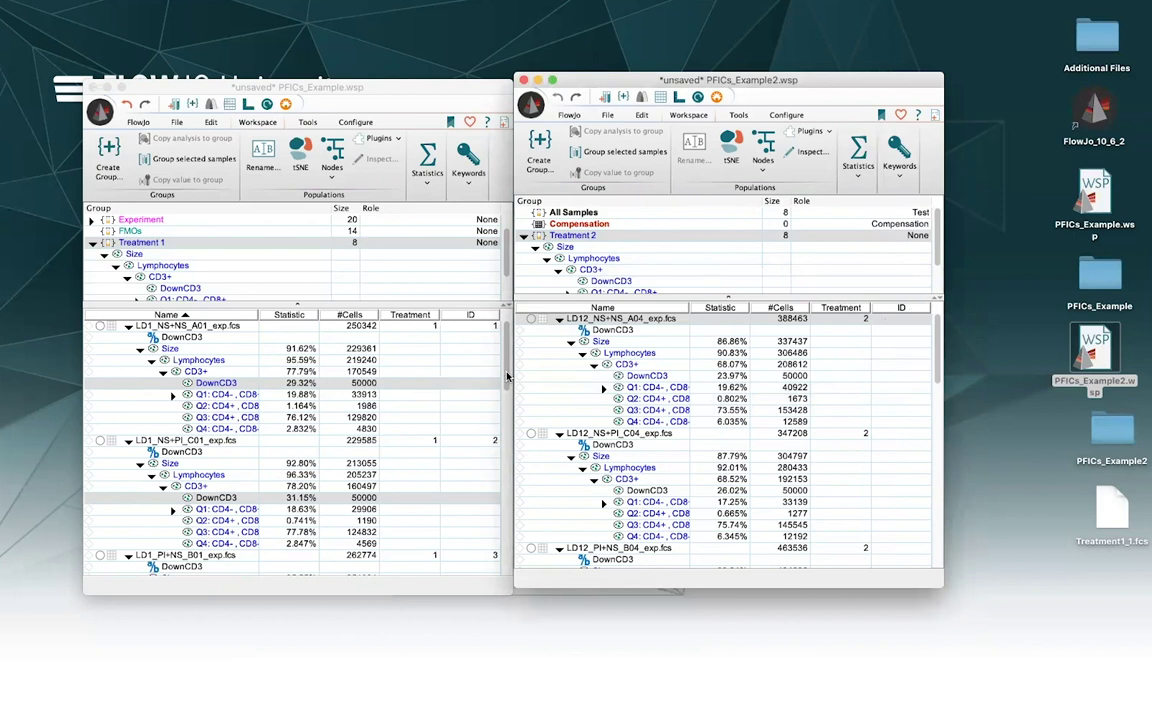
- Fill the ID keyword with a value series starting at 1, increment 1, for 8 samples
left_click_drag(505, 373, 507, 410)
scroll(500, 440, "down", 10)
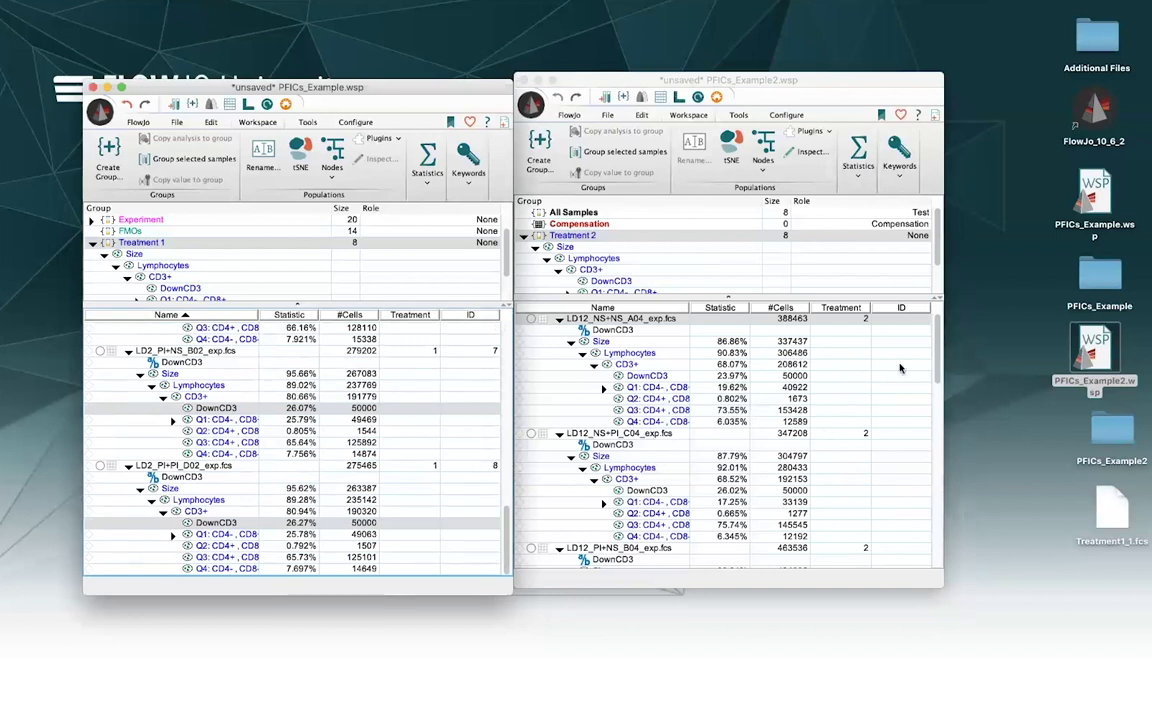
left_click(910, 316)
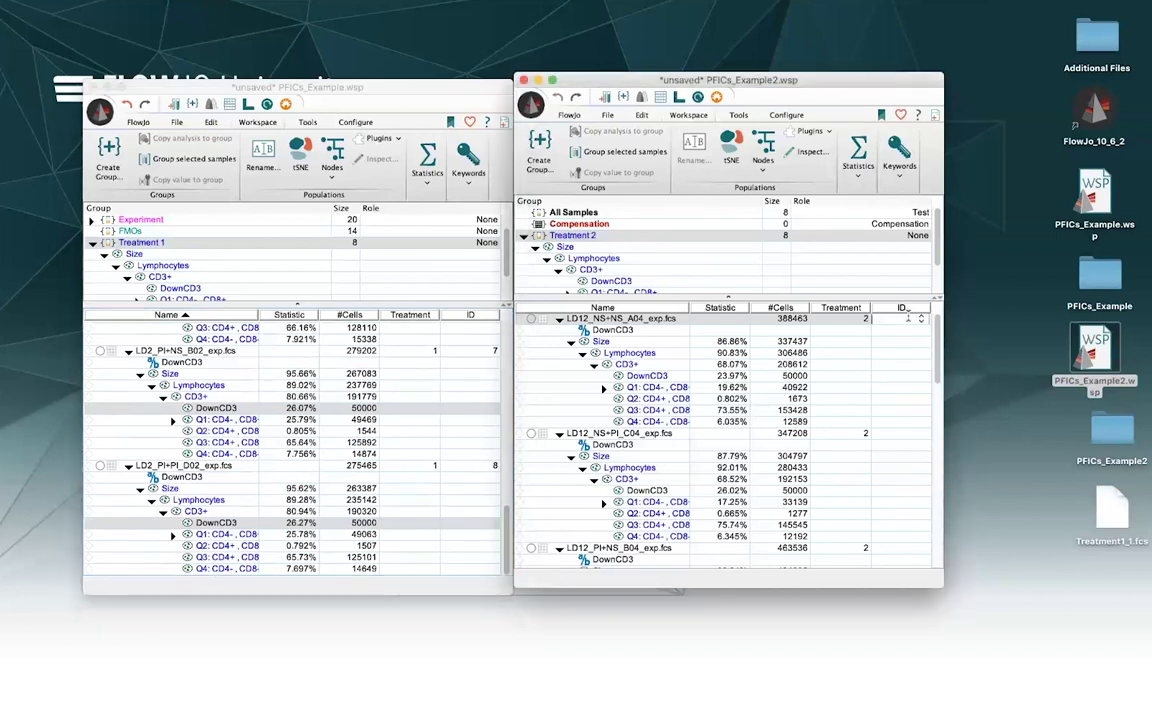
left_click(896, 185)
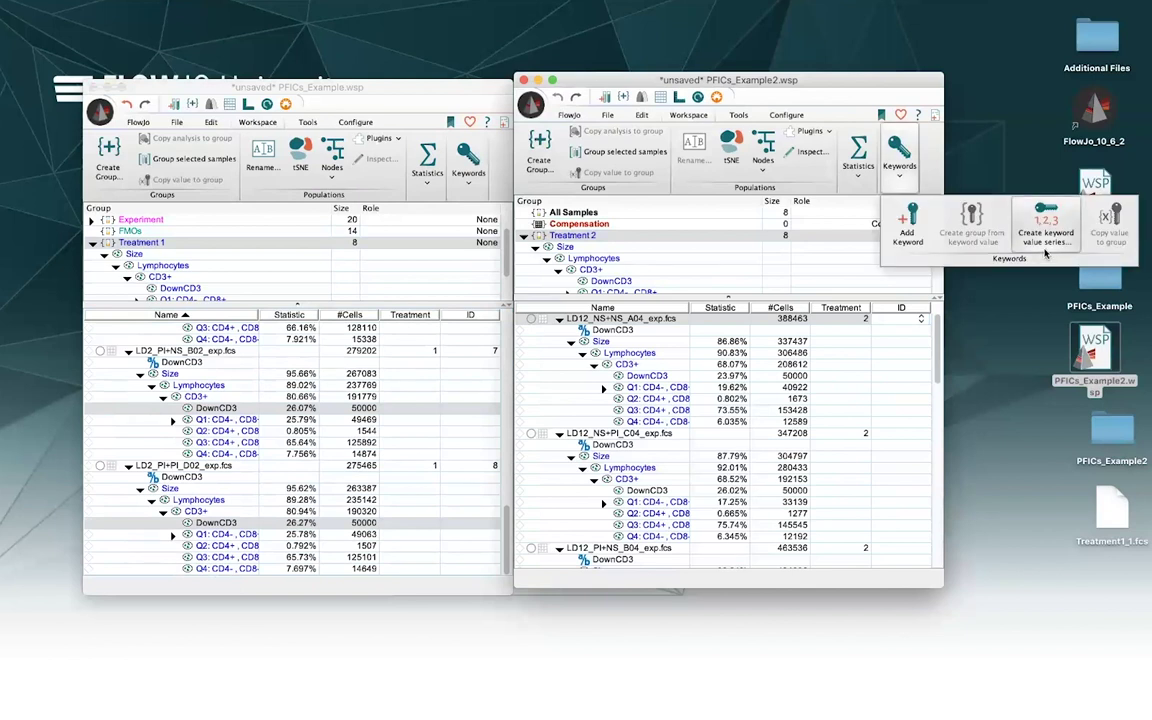
left_click(942, 222)
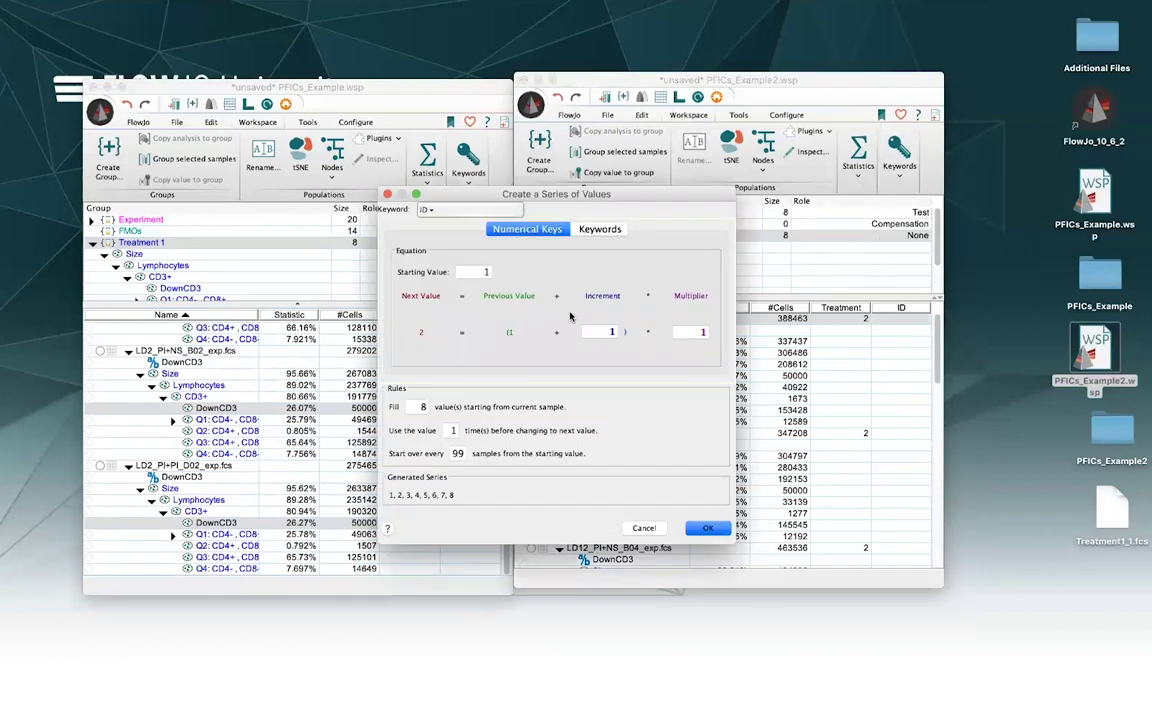
double_click(482, 272)
type("9")
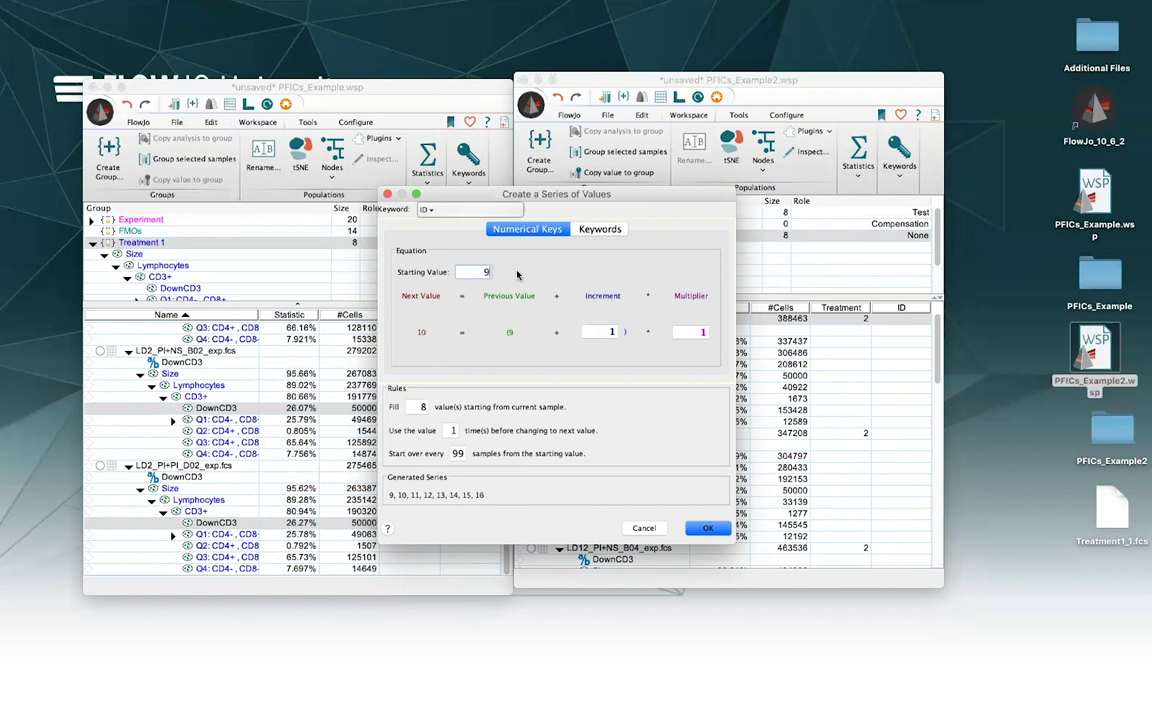
key("BackSpace")
type("1")
left_click(705, 529)
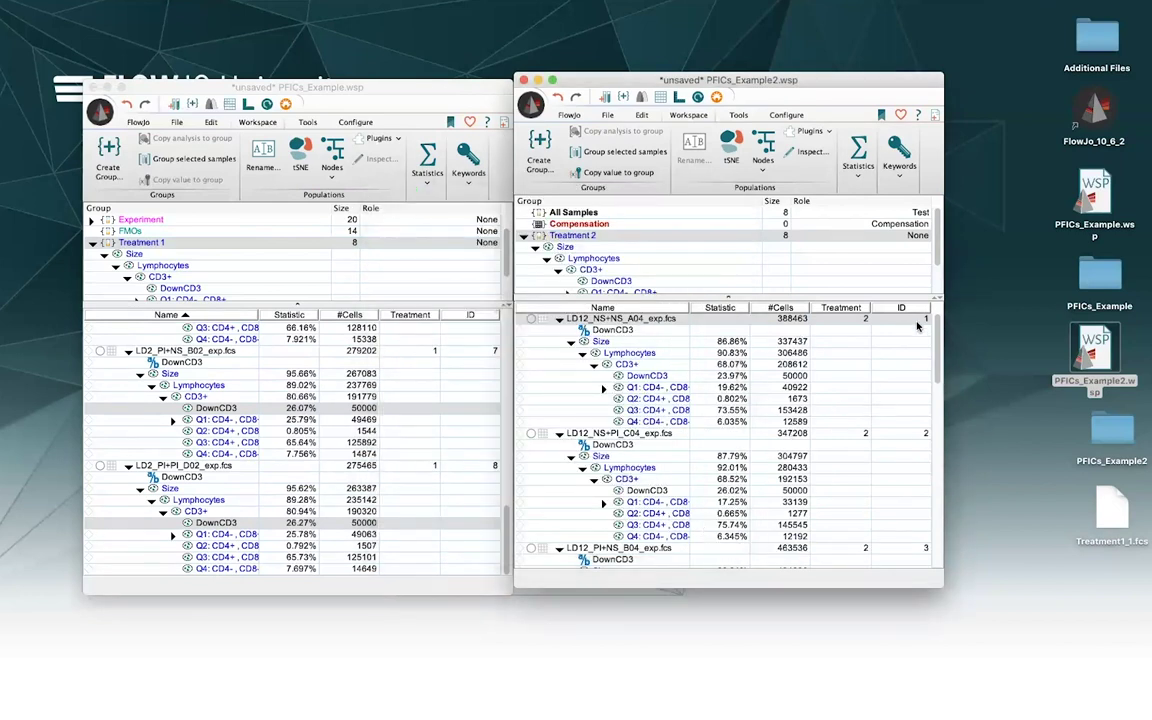
scroll(915, 400, "down", 15)
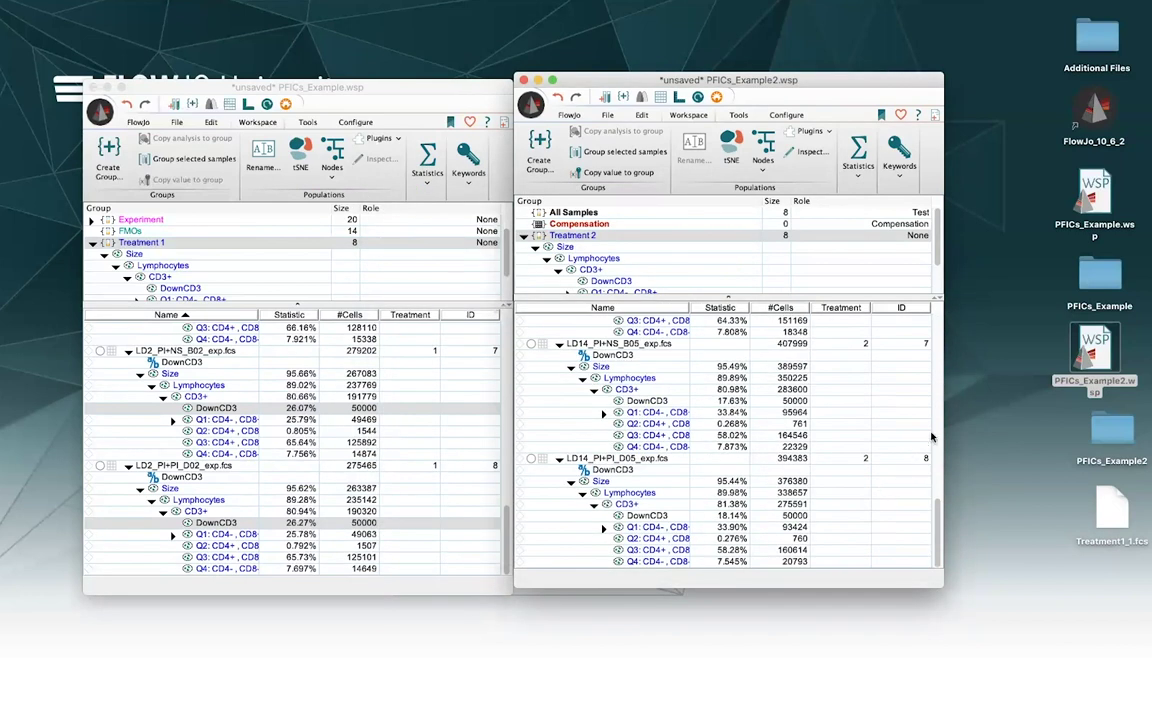
scroll(931, 435, "up", 15)
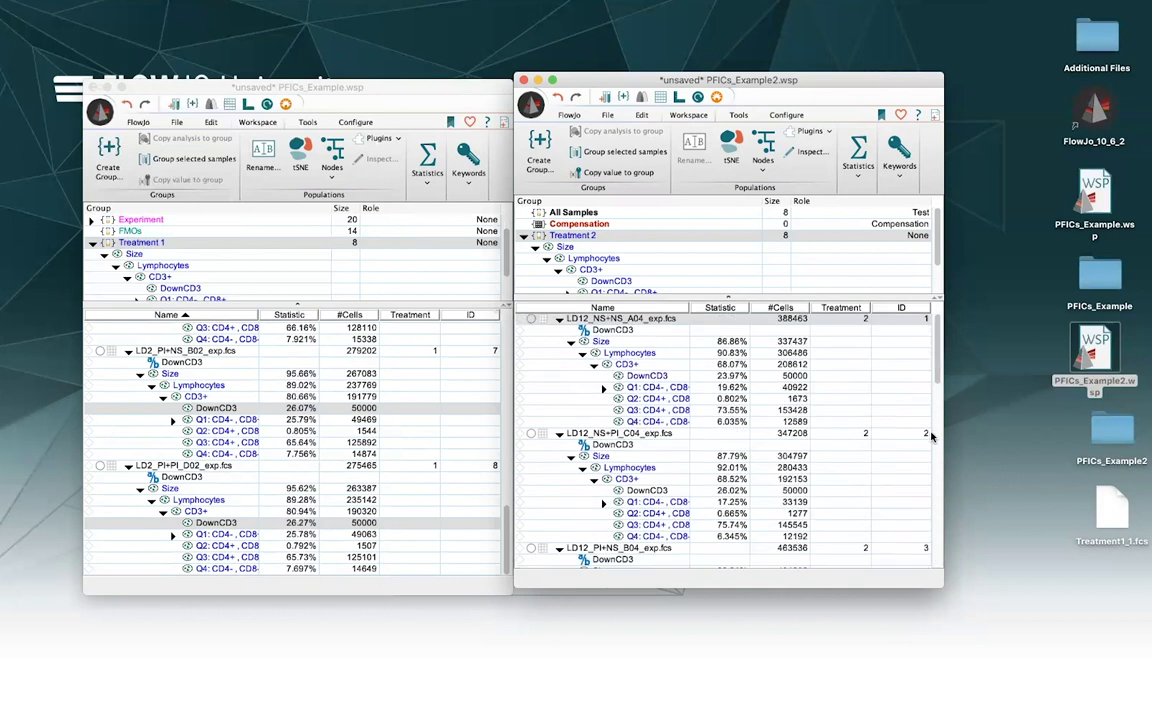
- Select all equivalent DownCD3 populations and set the concatenation file prefix to 'Treatment2'
left_click(655, 375)
right_click(646, 377)
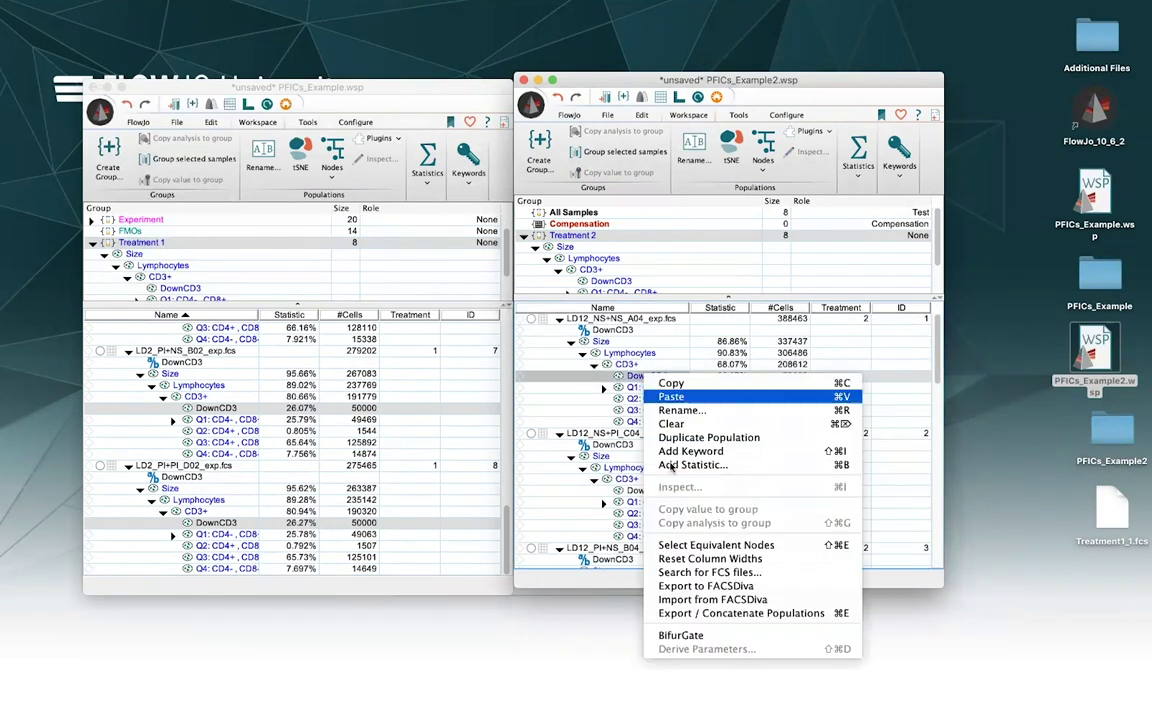
left_click(709, 545)
right_click(651, 378)
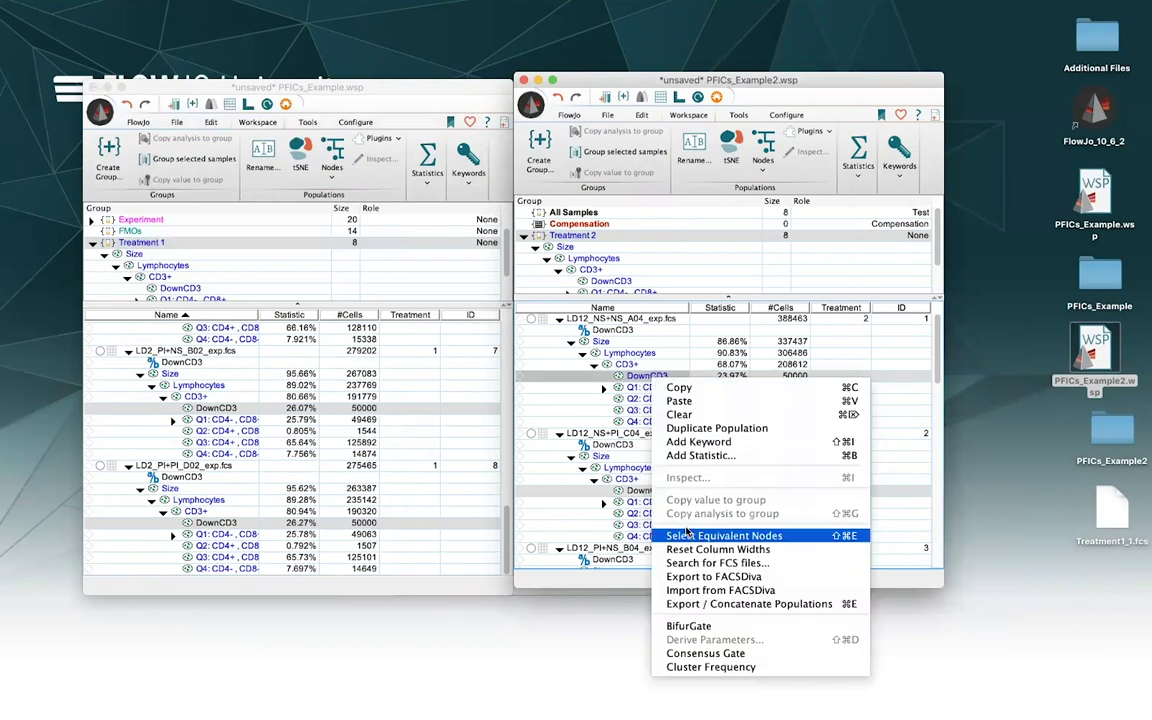
left_click(719, 602)
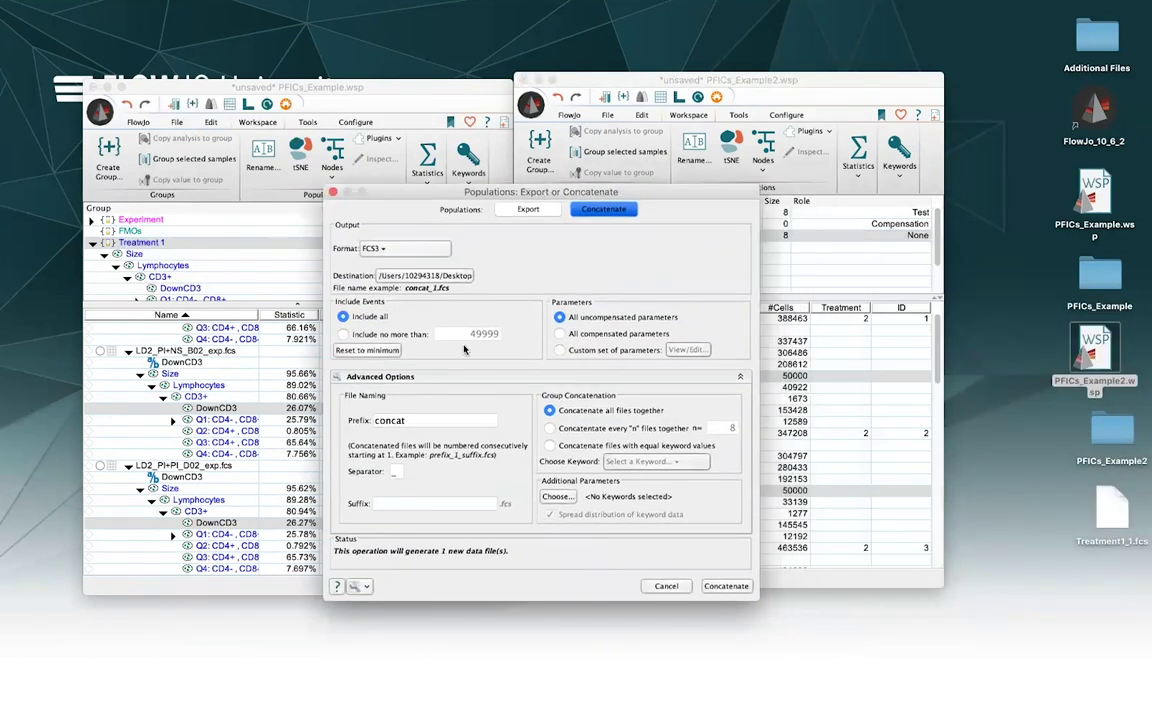
double_click(390, 420)
type("Treatment2")
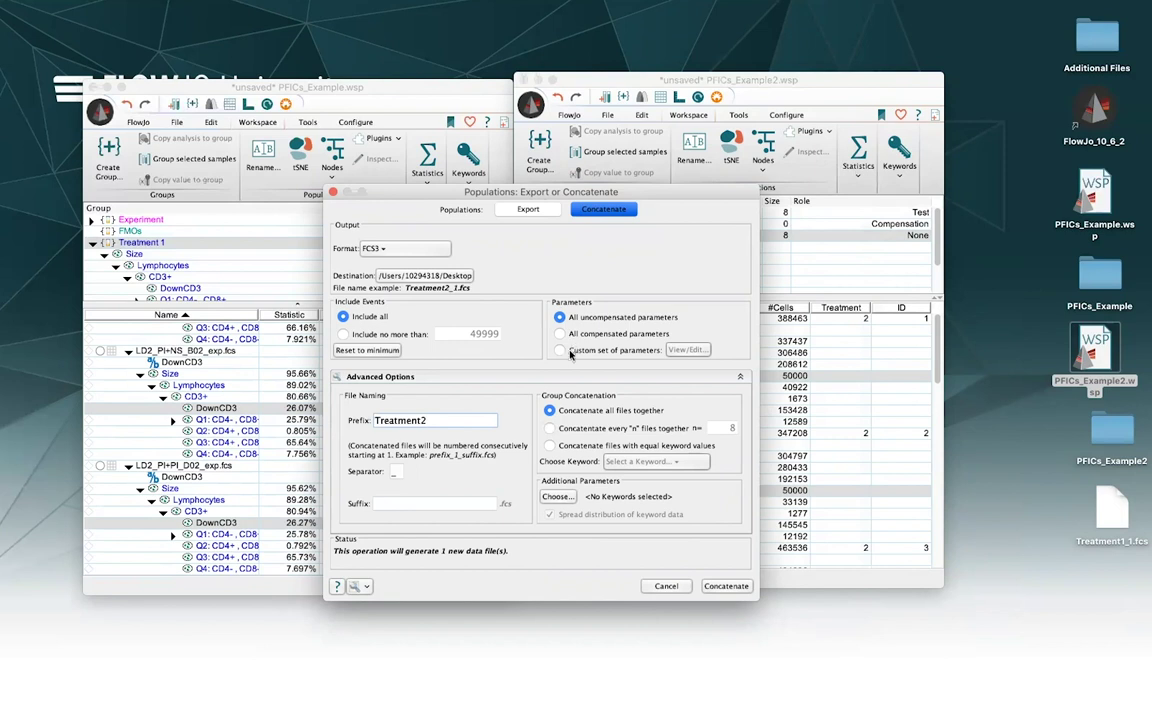
- Add ID and Treatment as parameters, disable keyword spreading, and concatenate into one file
left_click(558, 496)
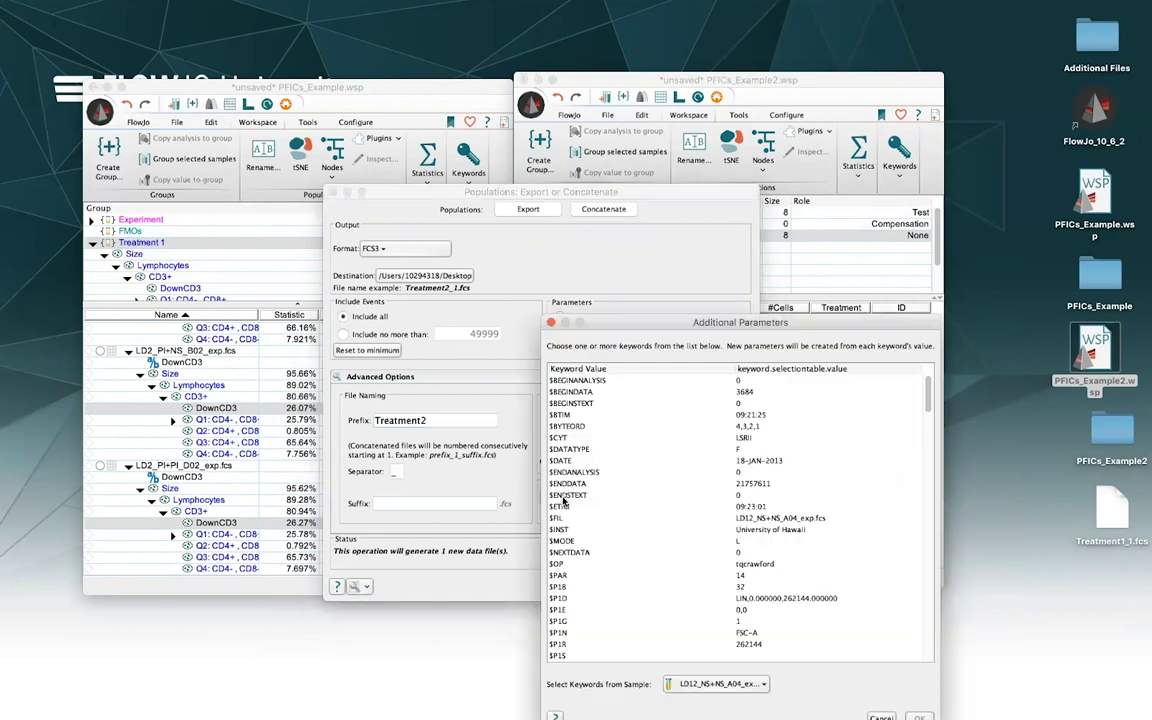
scroll(598, 497, "down", 10)
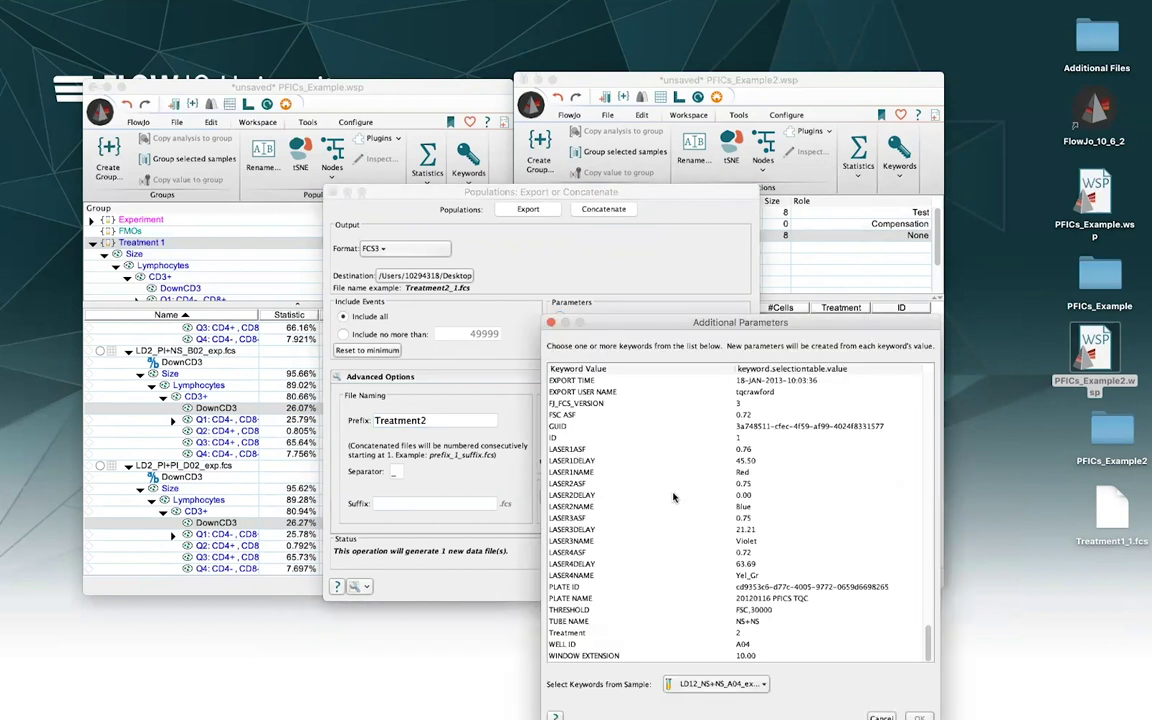
left_click(598, 633)
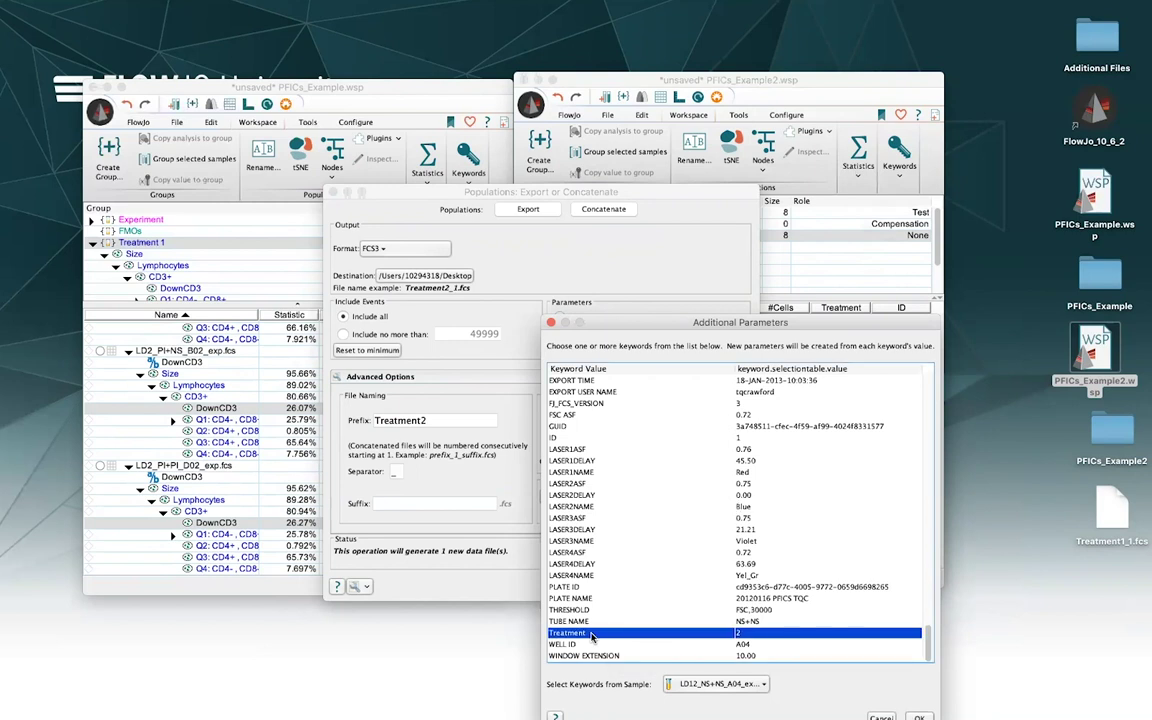
left_click(584, 438, "super")
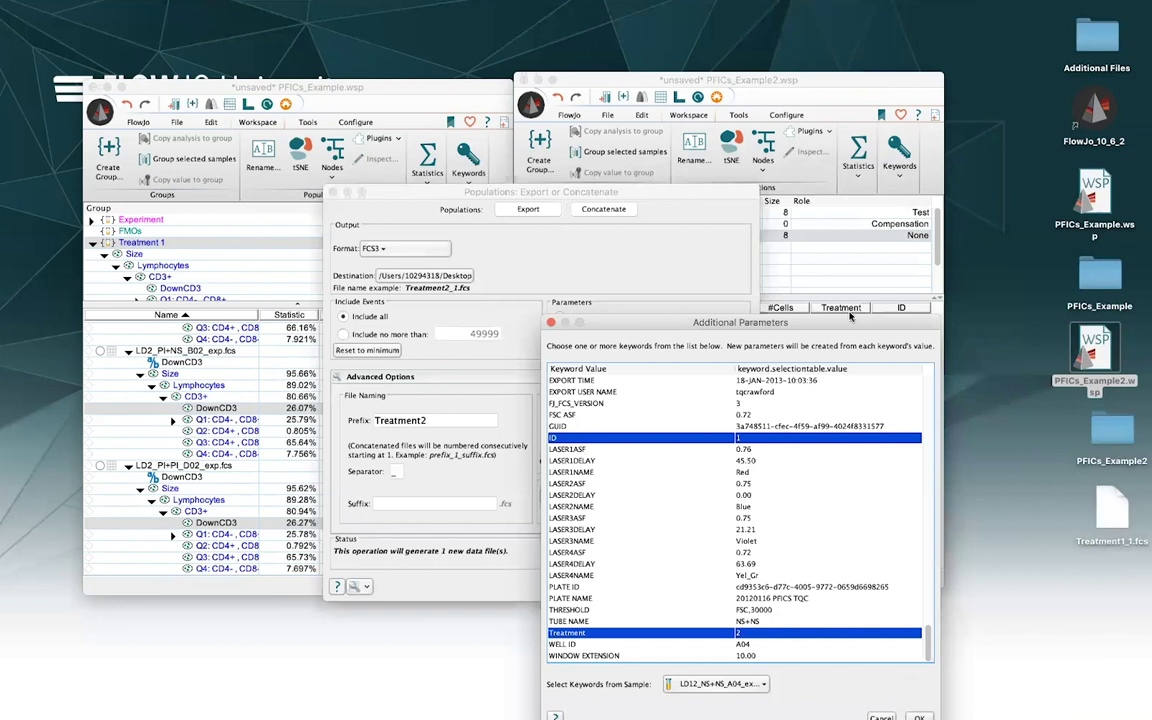
left_click(918, 716)
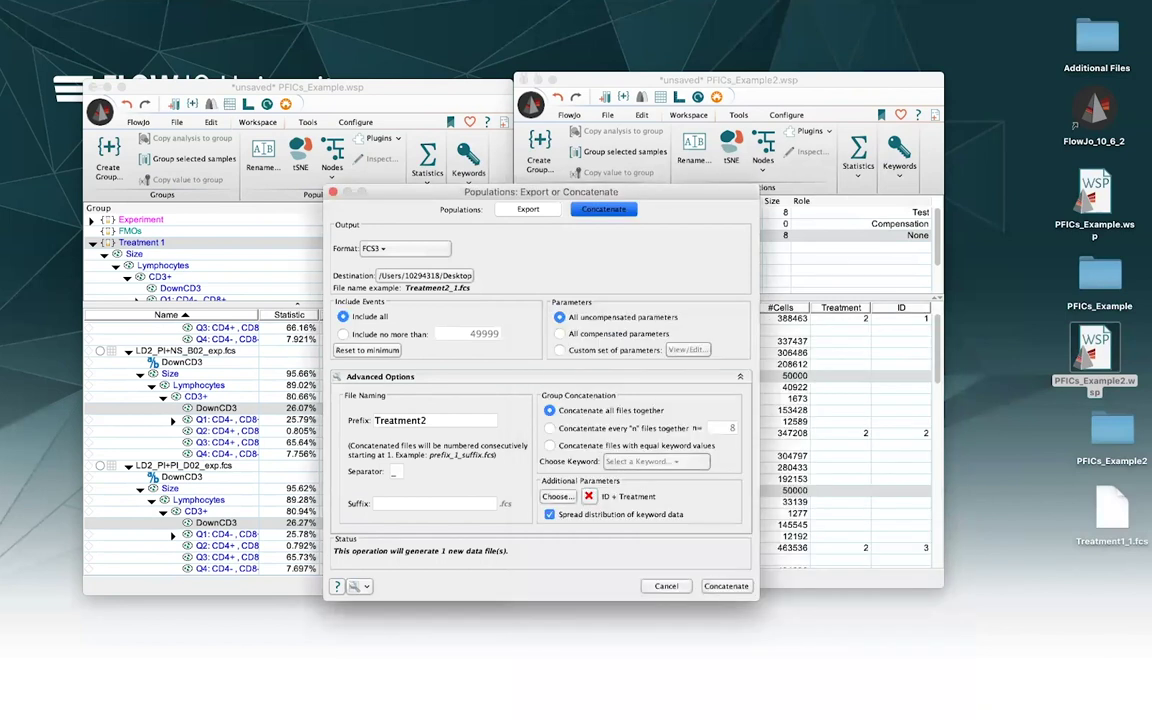
left_click(550, 514)
left_click(729, 587)
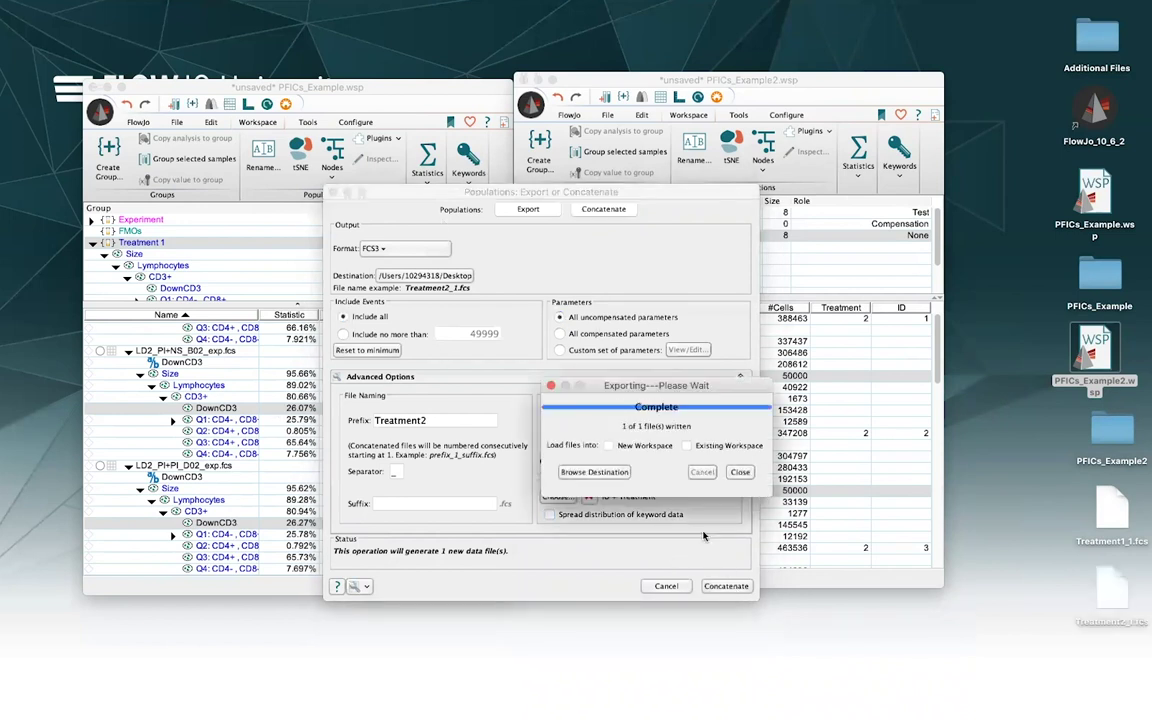
- Open Treatment2_1.fcs in a new workspace, then close PFICs_Example2 and PFICs_Example, saving both
left_click(608, 446)
left_click(740, 473)
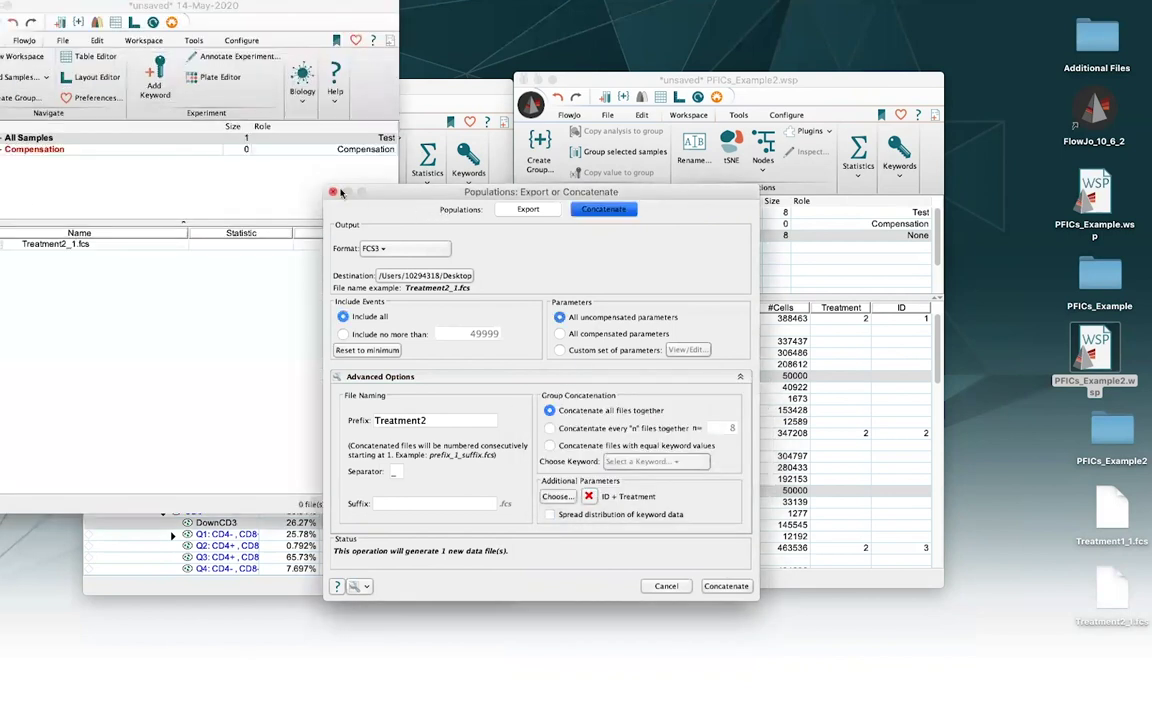
left_click(522, 79)
left_click(846, 348)
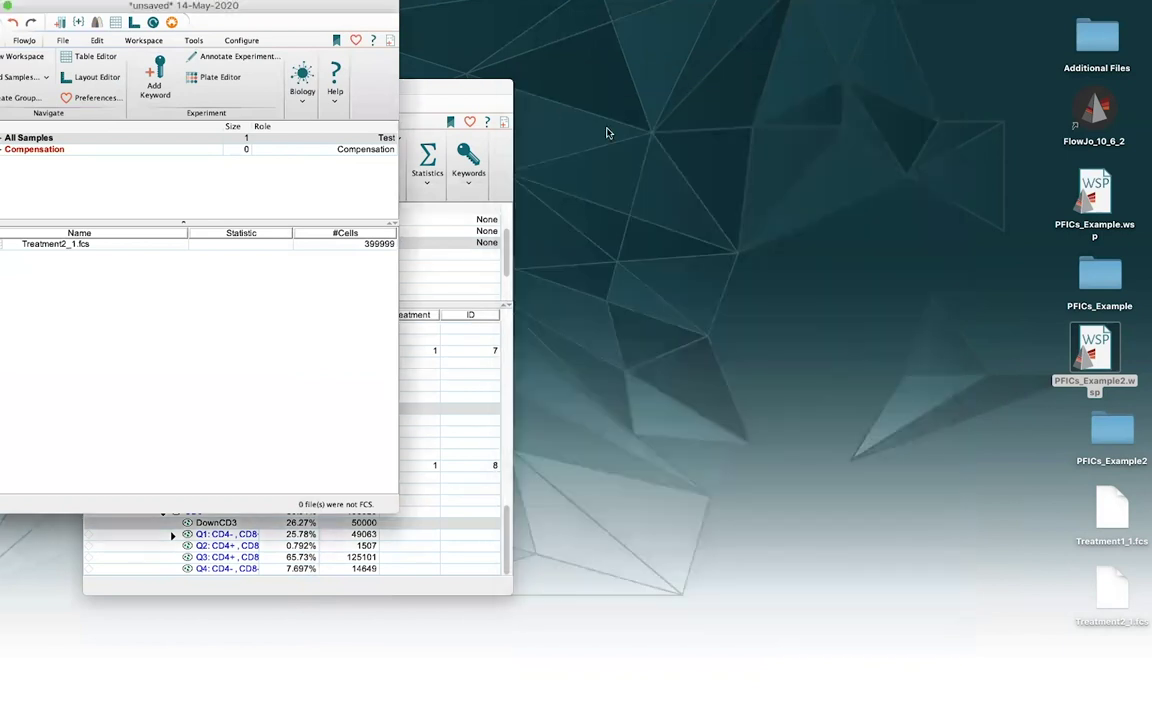
left_click(428, 91)
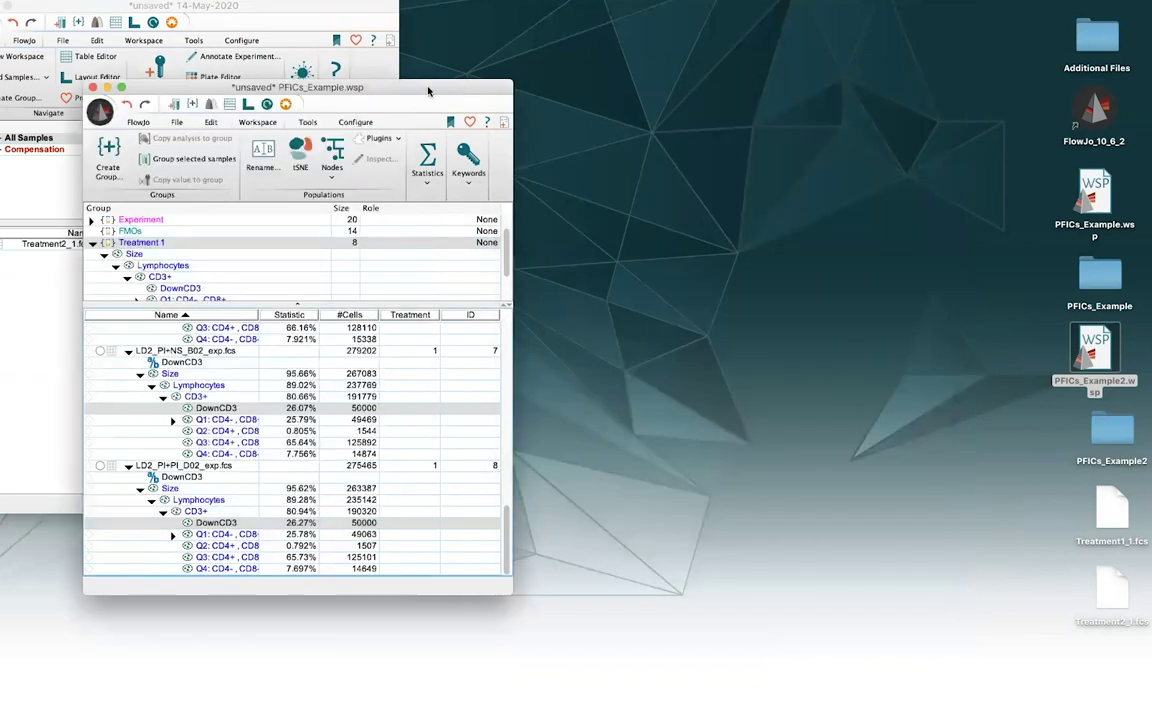
left_click(92, 87)
left_click(414, 357)
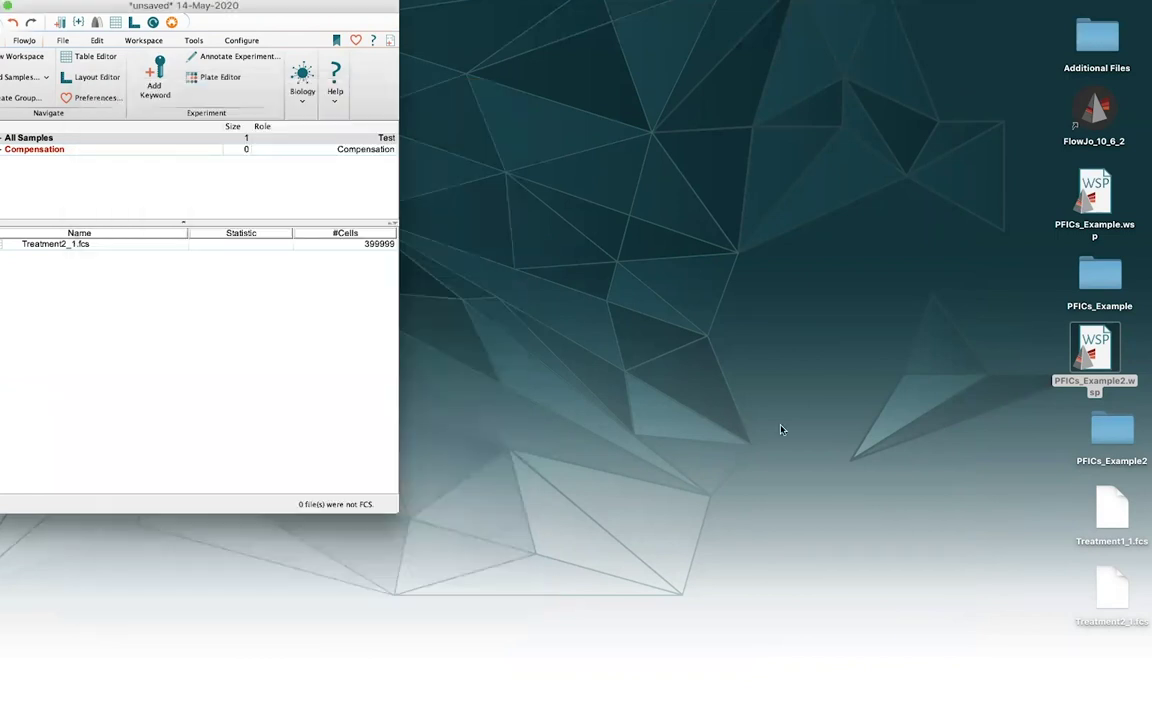
- Add Treatment1_1.fcs (400000 cells) to the workspace and select it along with Treatment2_1.fcs
left_click_drag(1105, 518, 230, 337)
left_click(78, 256)
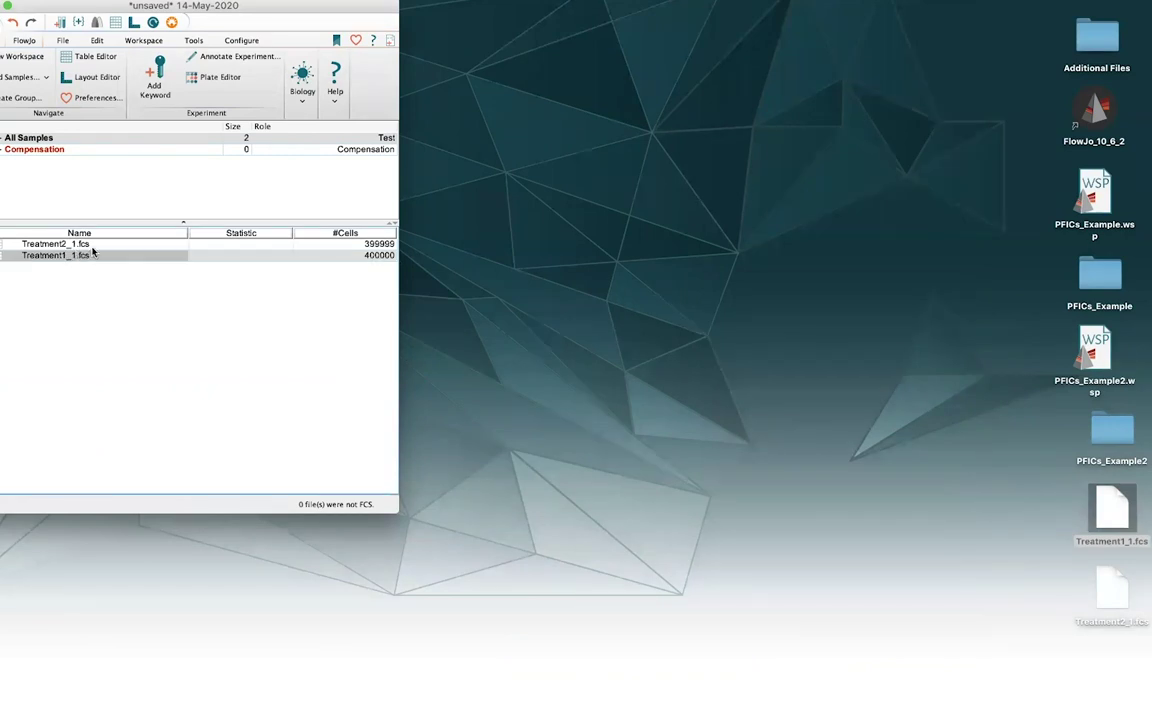
left_click(80, 243)
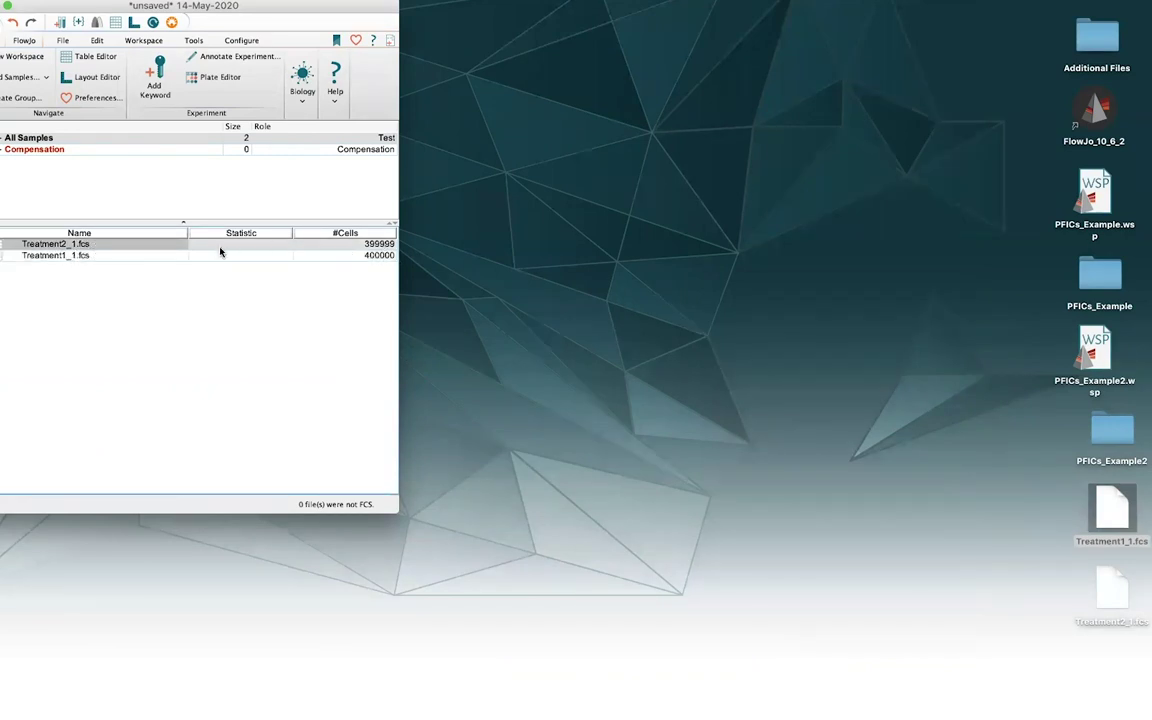
left_click(137, 256)
left_click(96, 244)
left_click(98, 256)
left_click(90, 243)
left_click(86, 256)
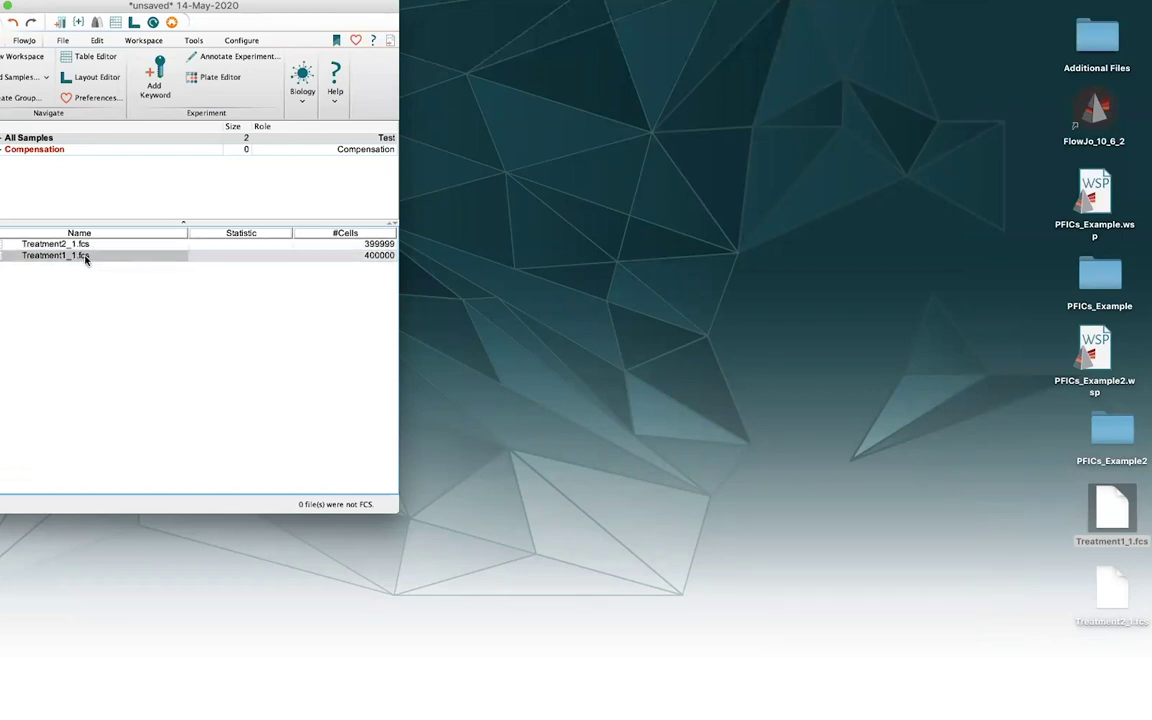
left_click(78, 247)
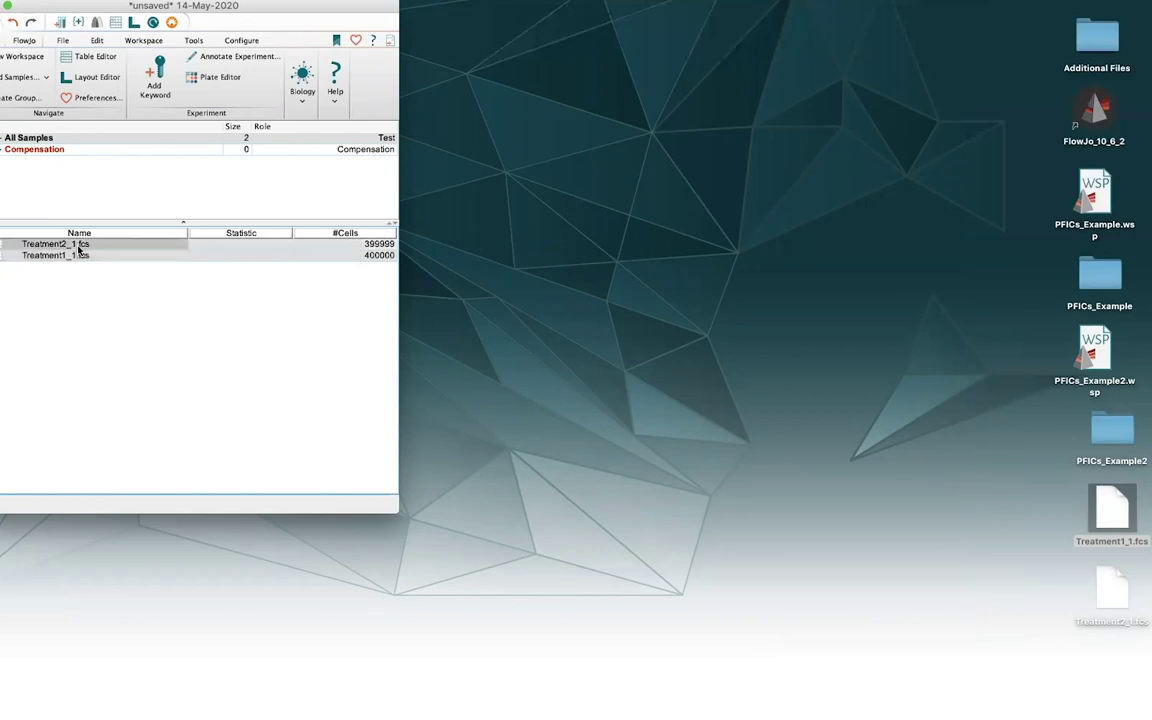
left_click_drag(226, 14, 229, 14)
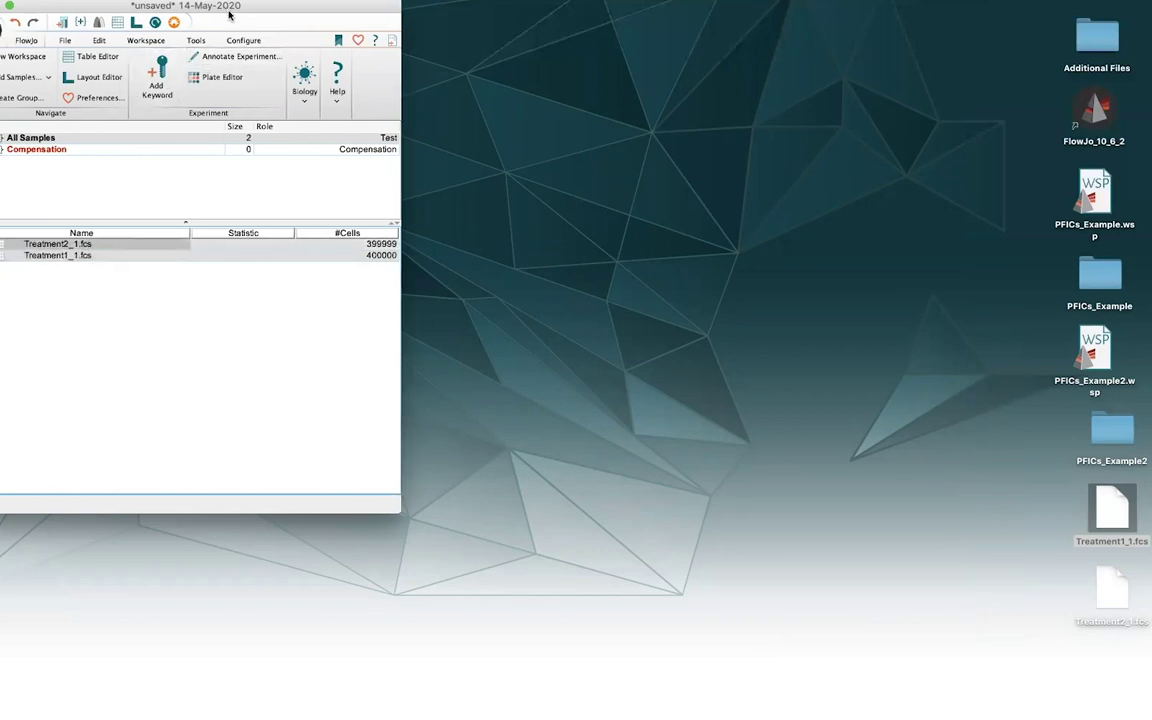
right_click(355, 408)
- Open Export/Concatenate for both treatment samples, choosing Concatenate with a custom parameter set
key("Escape")
right_click(352, 416)
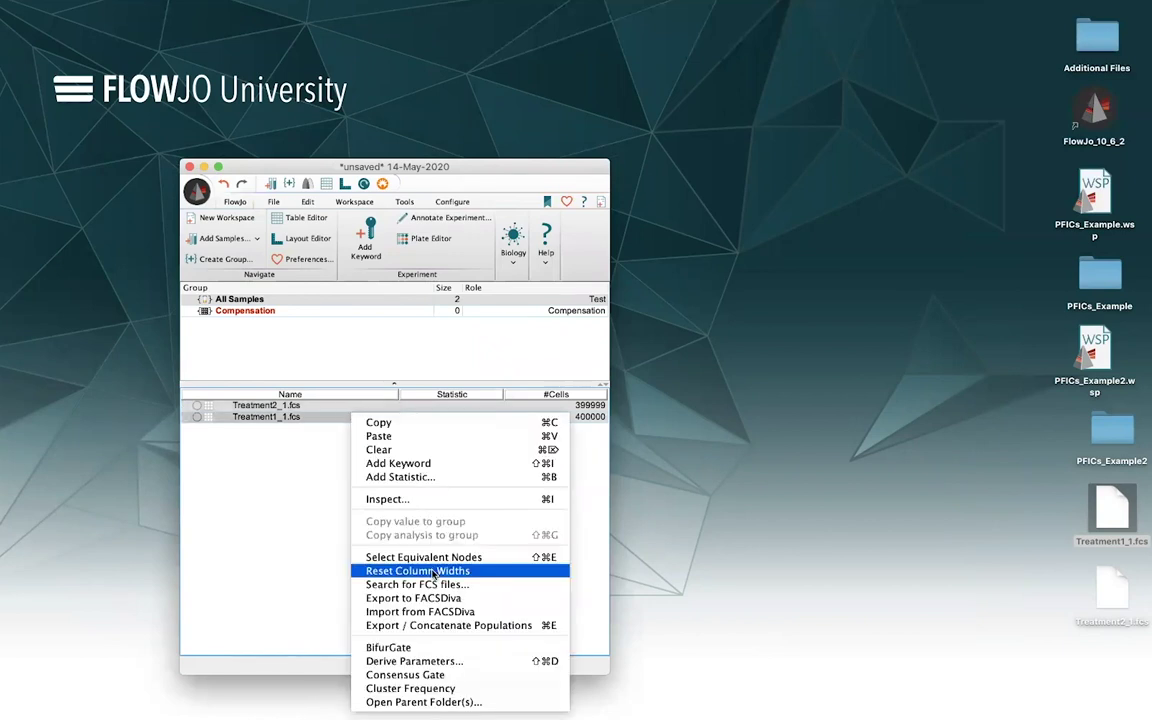
left_click(449, 625)
left_click(809, 282)
left_click_drag(793, 268, 631, 188)
left_click(603, 344)
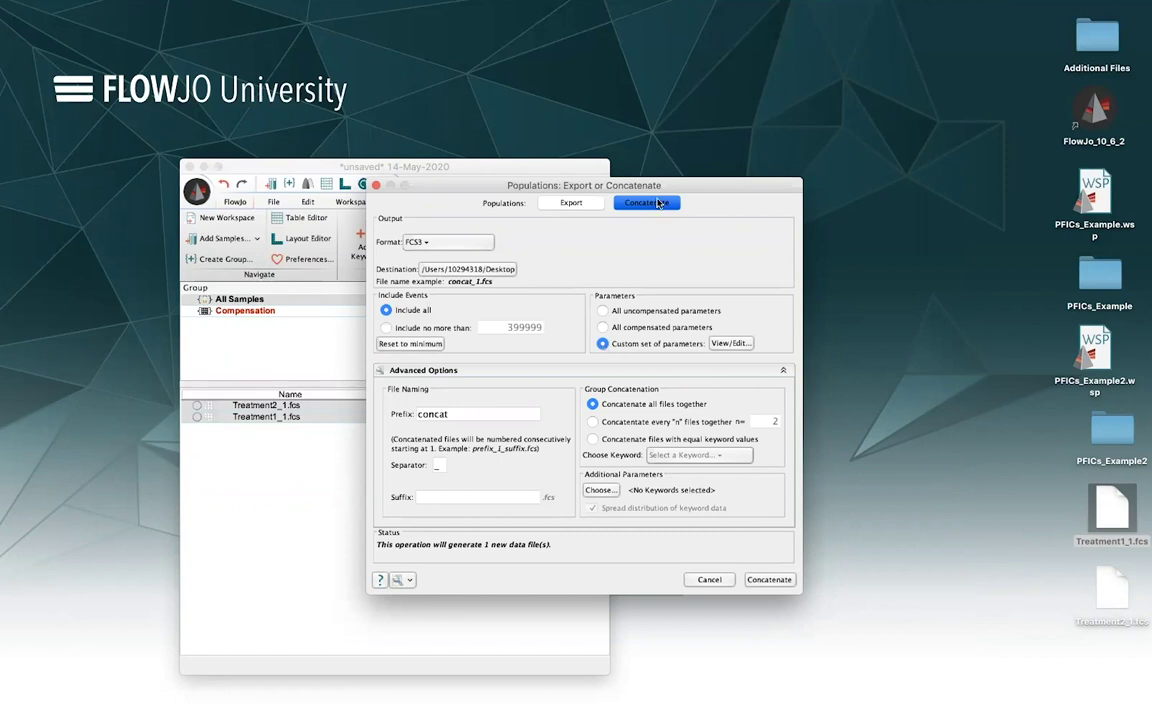
left_click_drag(660, 188, 768, 184)
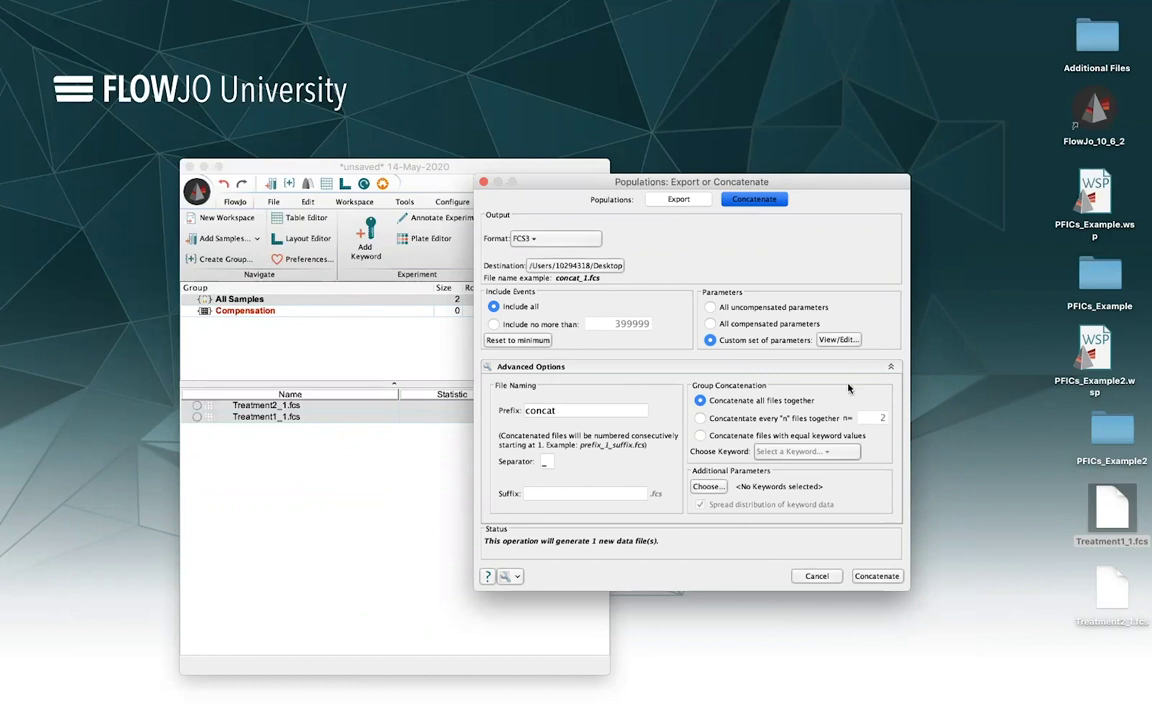
- In the Custom Parameter Set, deselect SampleID and DownCD3 while keeping ID, Treatment and Time
left_click(833, 341)
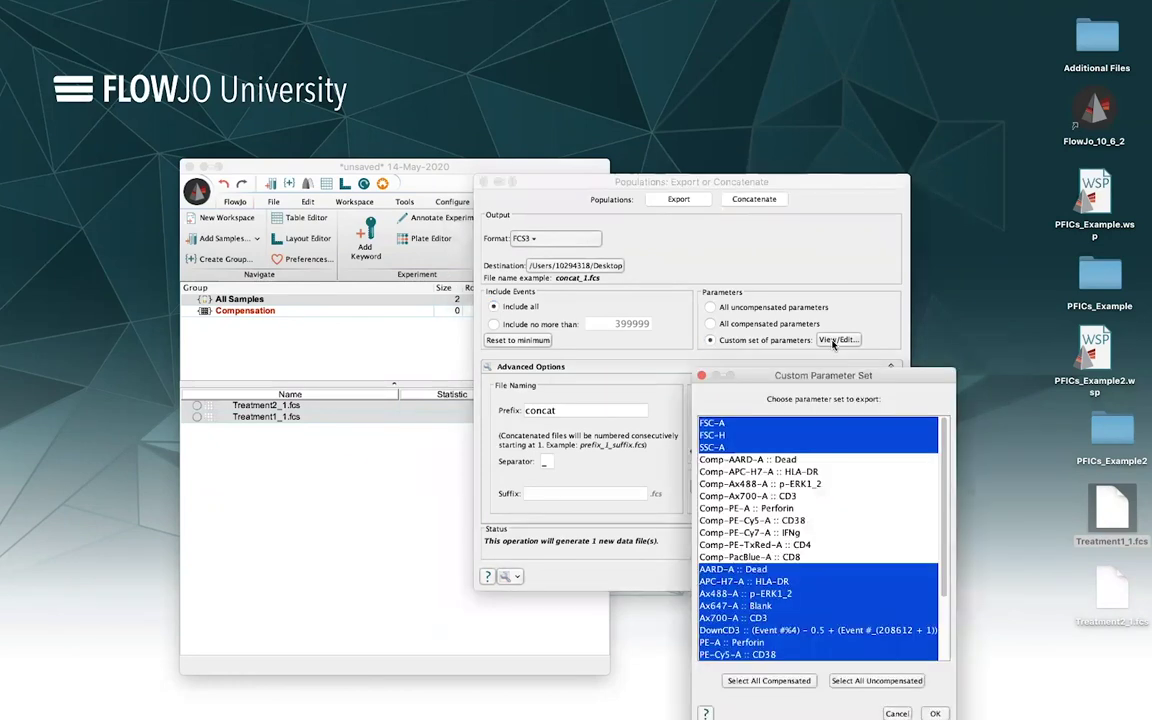
left_click_drag(707, 446, 795, 246)
scroll(728, 484, "down", 5)
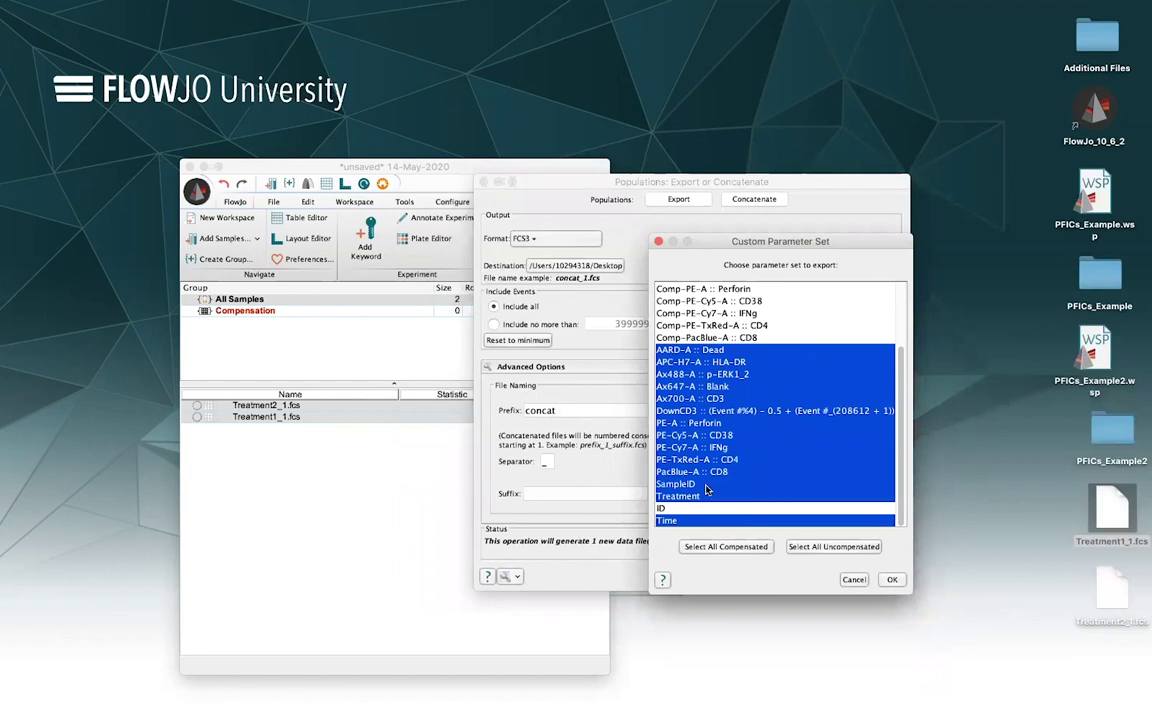
left_click(720, 485, "super")
left_click(688, 509, "super")
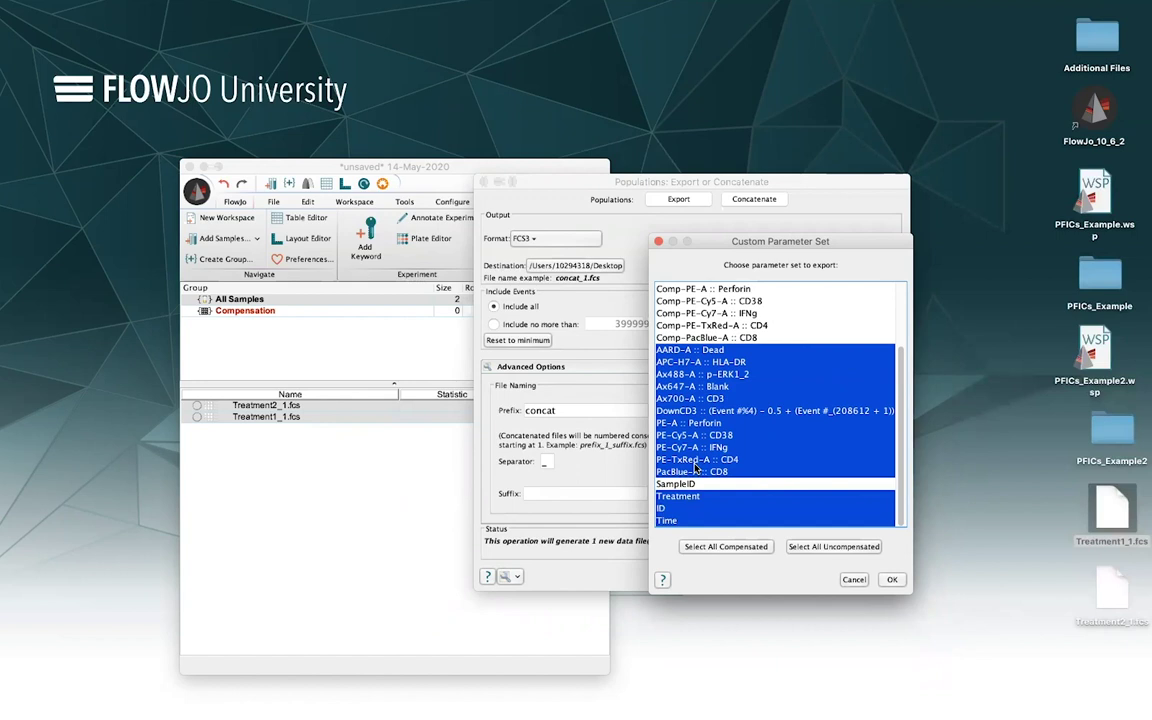
scroll(785, 459, "up", 3)
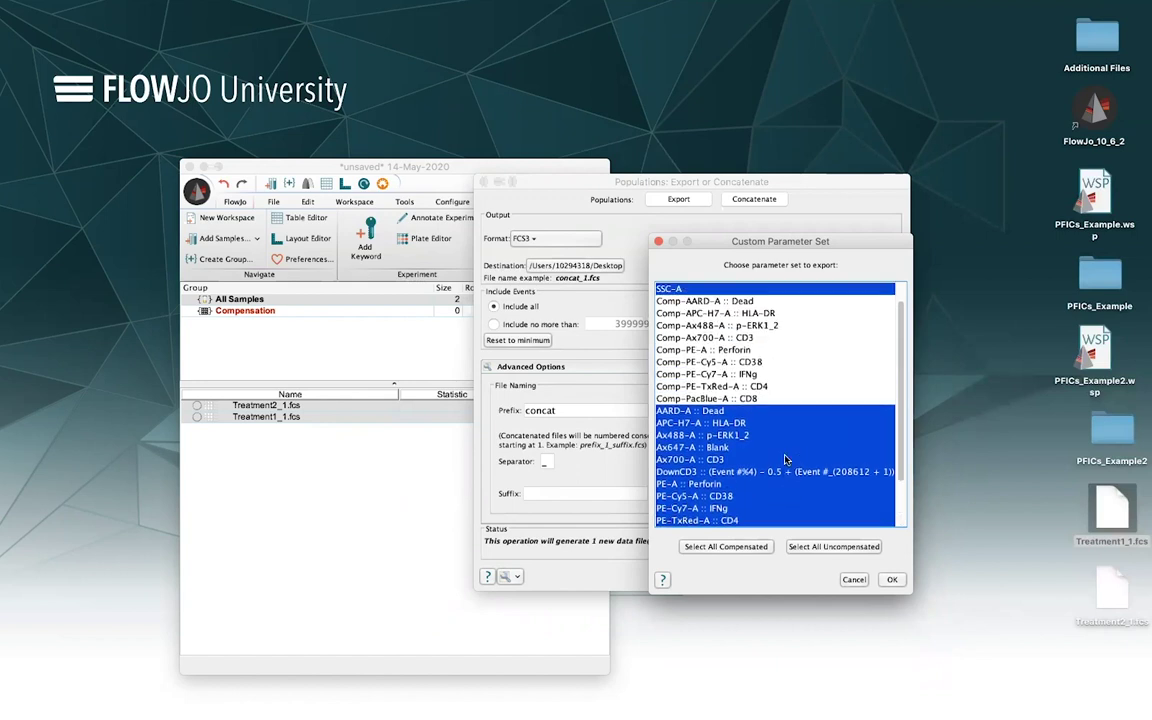
scroll(785, 459, "down", 3)
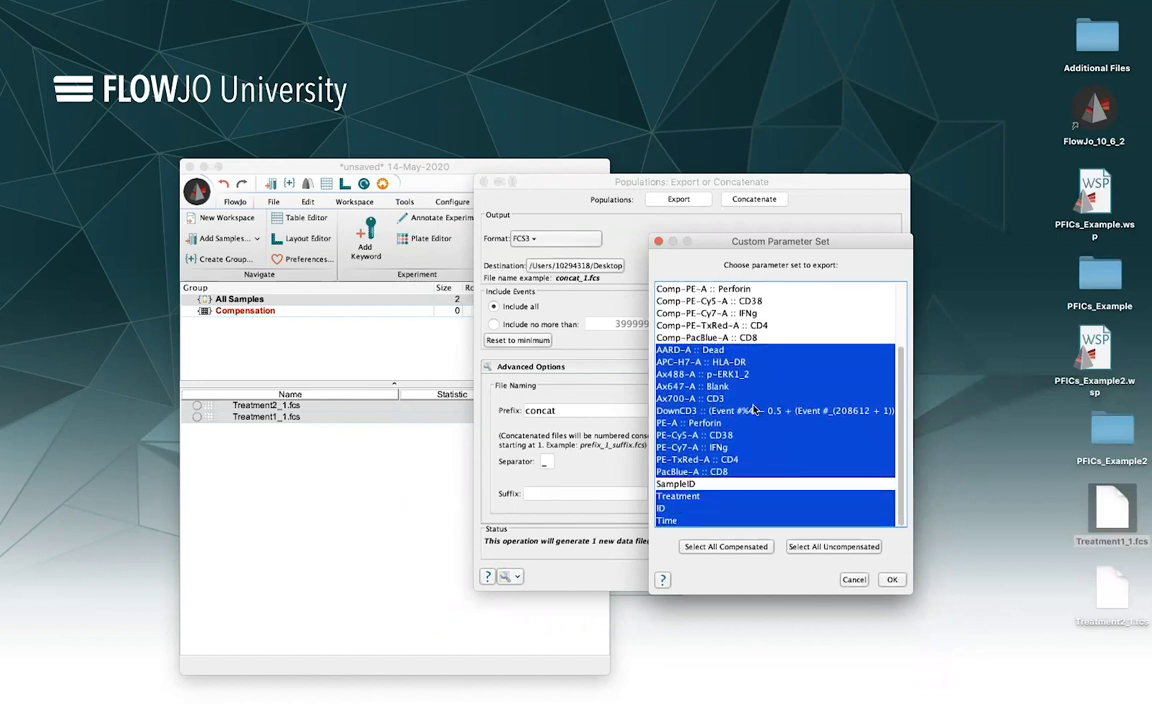
left_click(789, 410, "super")
scroll(789, 412, "up", 3)
scroll(789, 412, "up", 1)
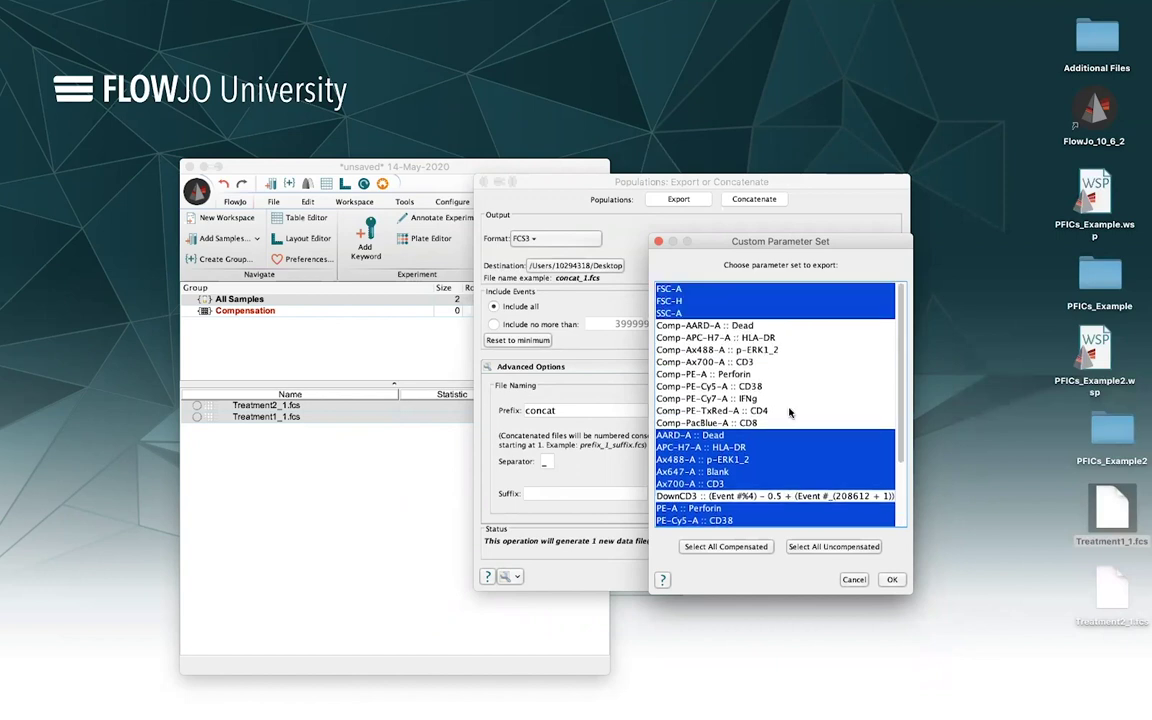
scroll(789, 412, "down", 4)
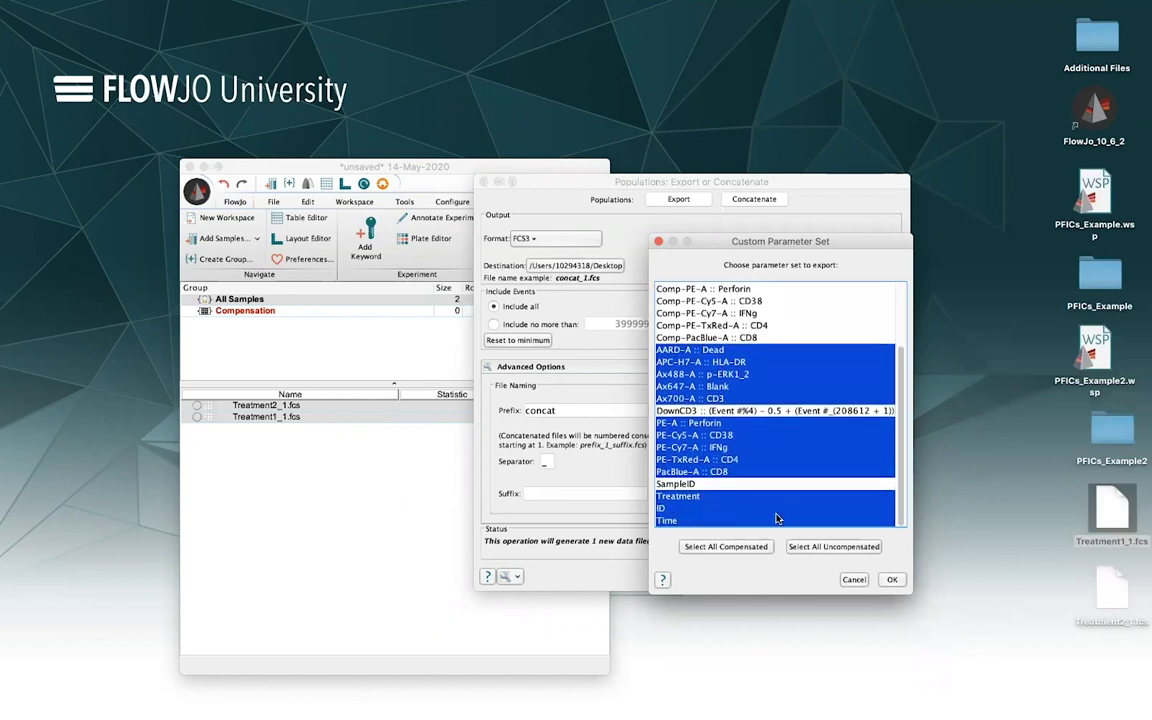
scroll(740, 470, "up", 5)
scroll(768, 436, "down", 5)
- Confirm the parameter set, change the output prefix to Combined_Treatments, and start concatenating
left_click(892, 580)
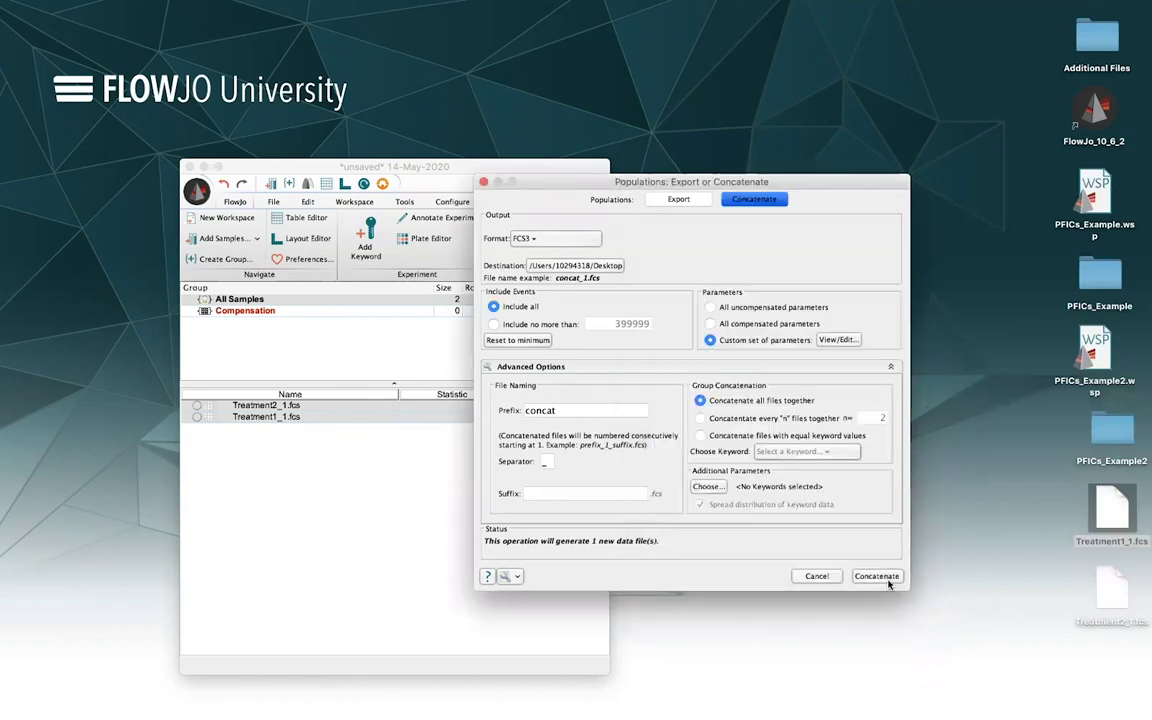
left_click_drag(585, 410, 486, 404)
type("Combined_Treatments")
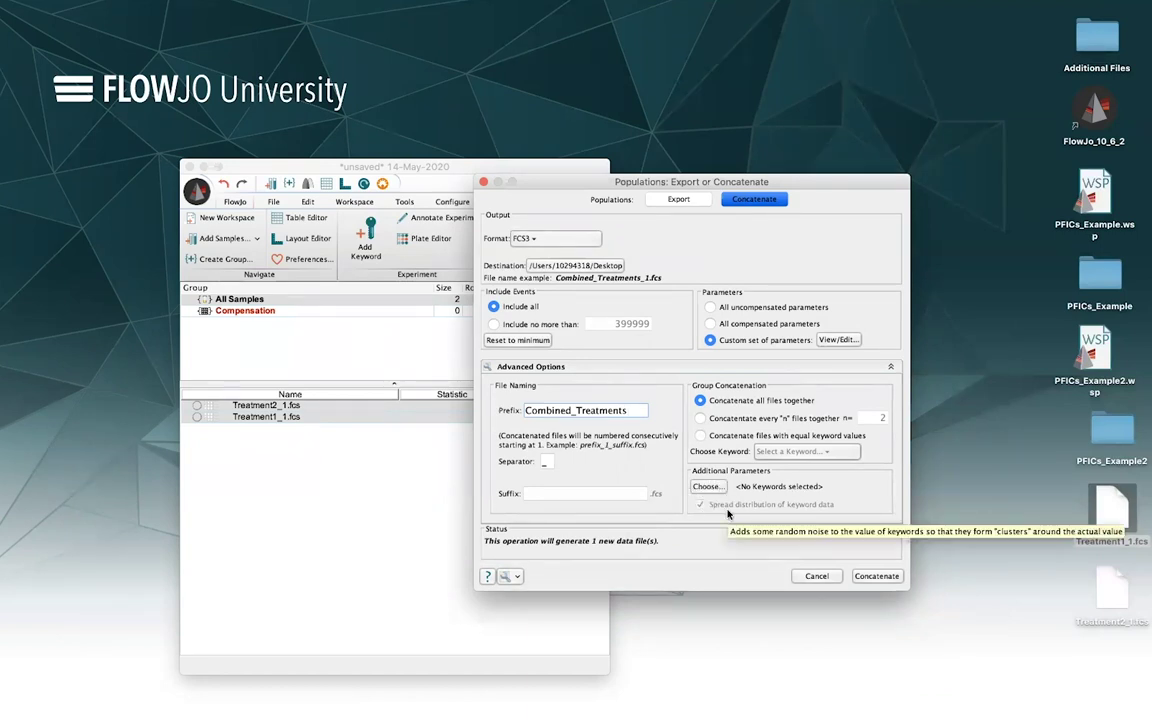
left_click(876, 576)
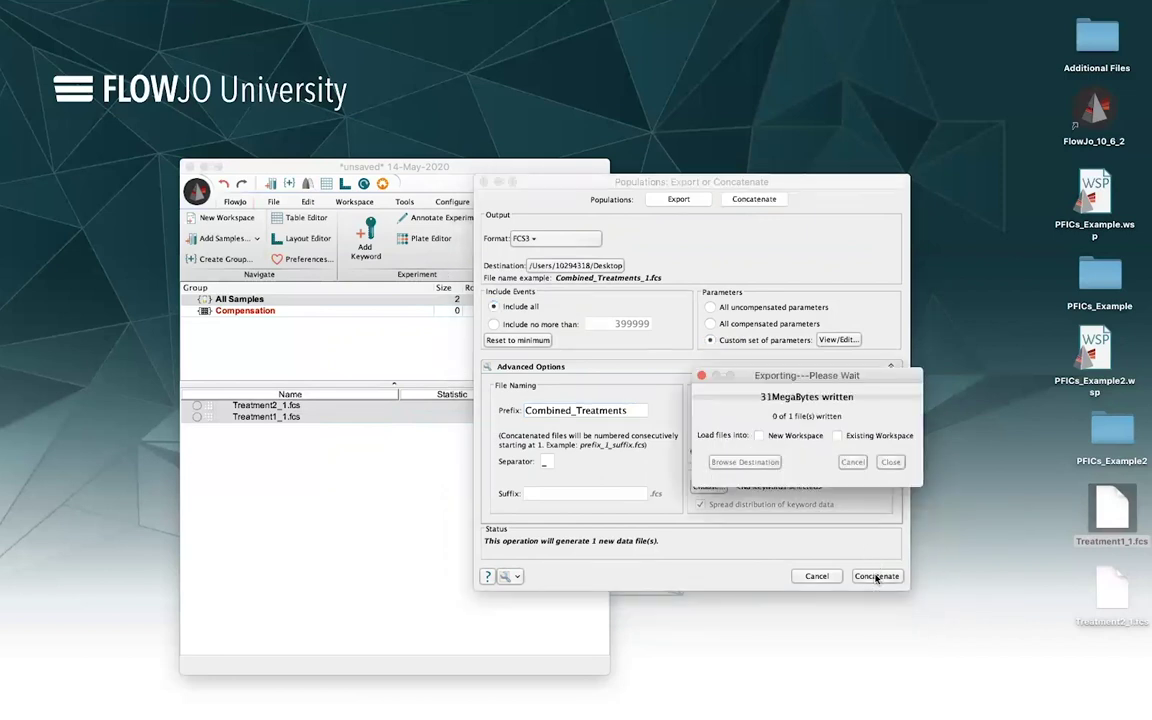
- Load the concatenated file into a new workspace and close the export windows
left_click(759, 435)
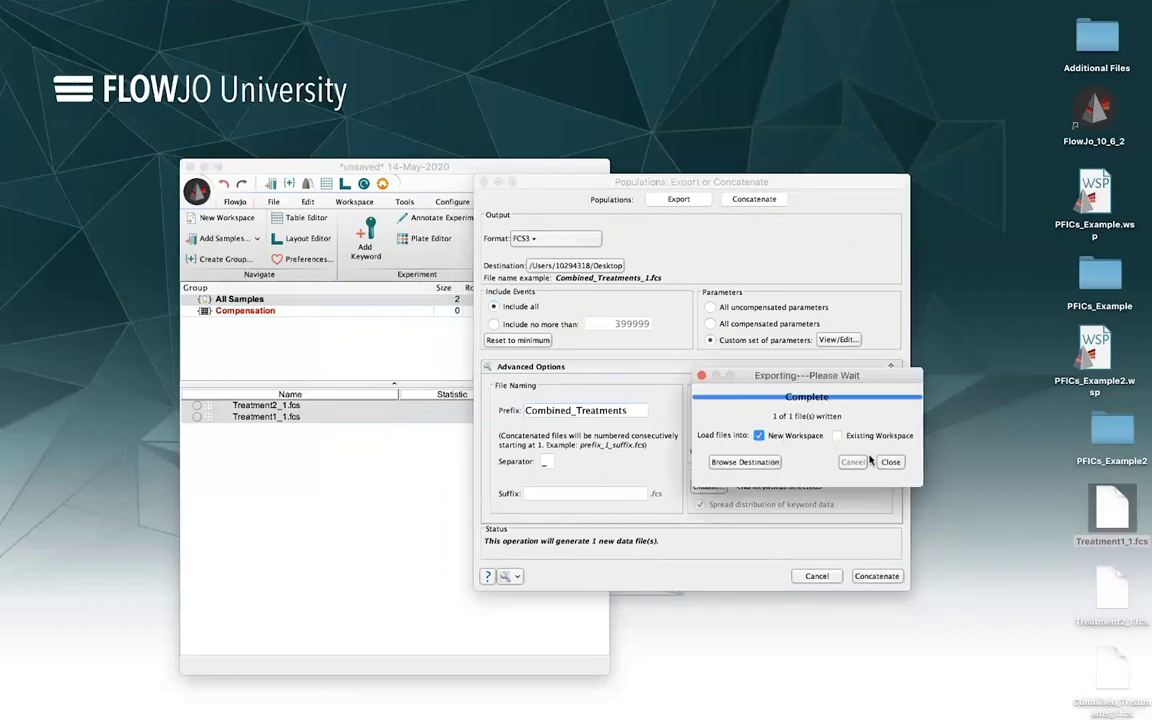
left_click(889, 462)
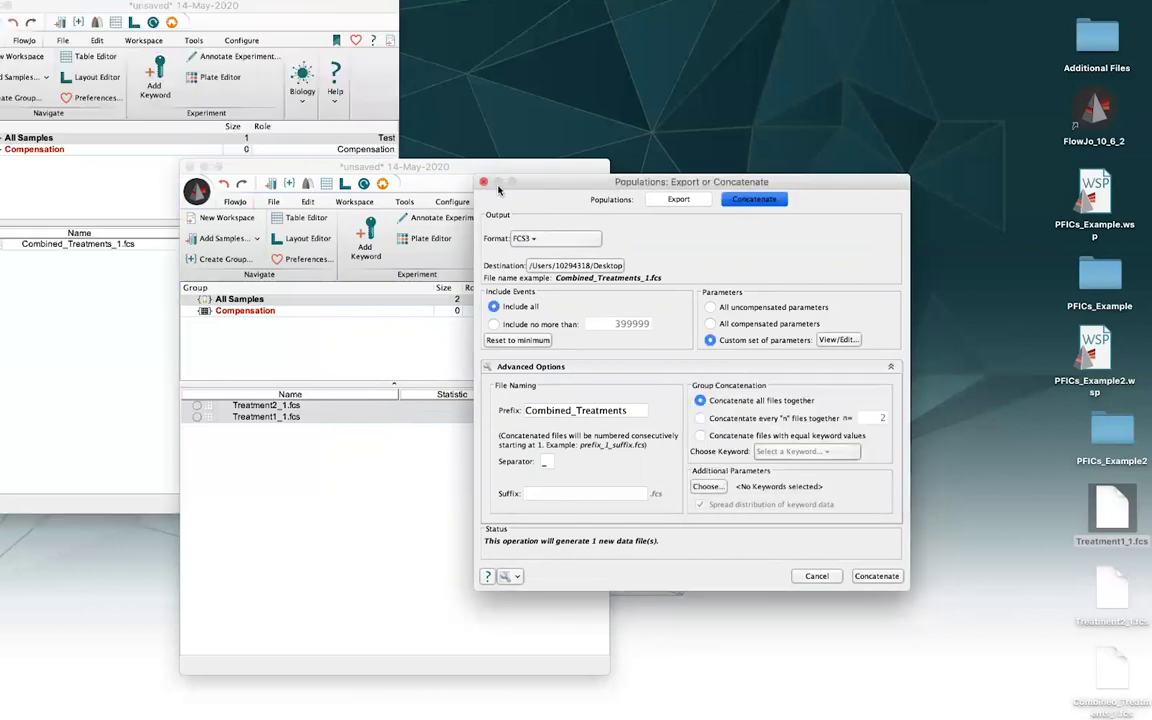
left_click(150, 5)
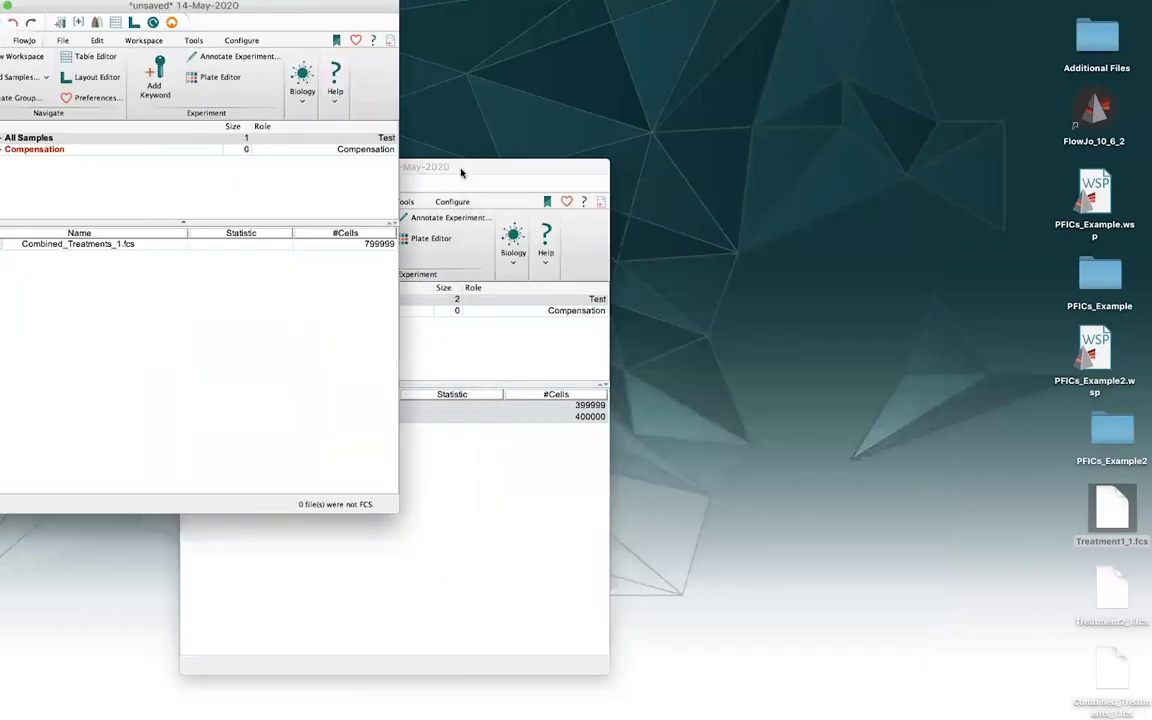
- Close the old workspace without saving and open Combined_Treatments_1.fcs's ungated plot
left_click(420, 166)
left_click(189, 167)
left_click(447, 437)
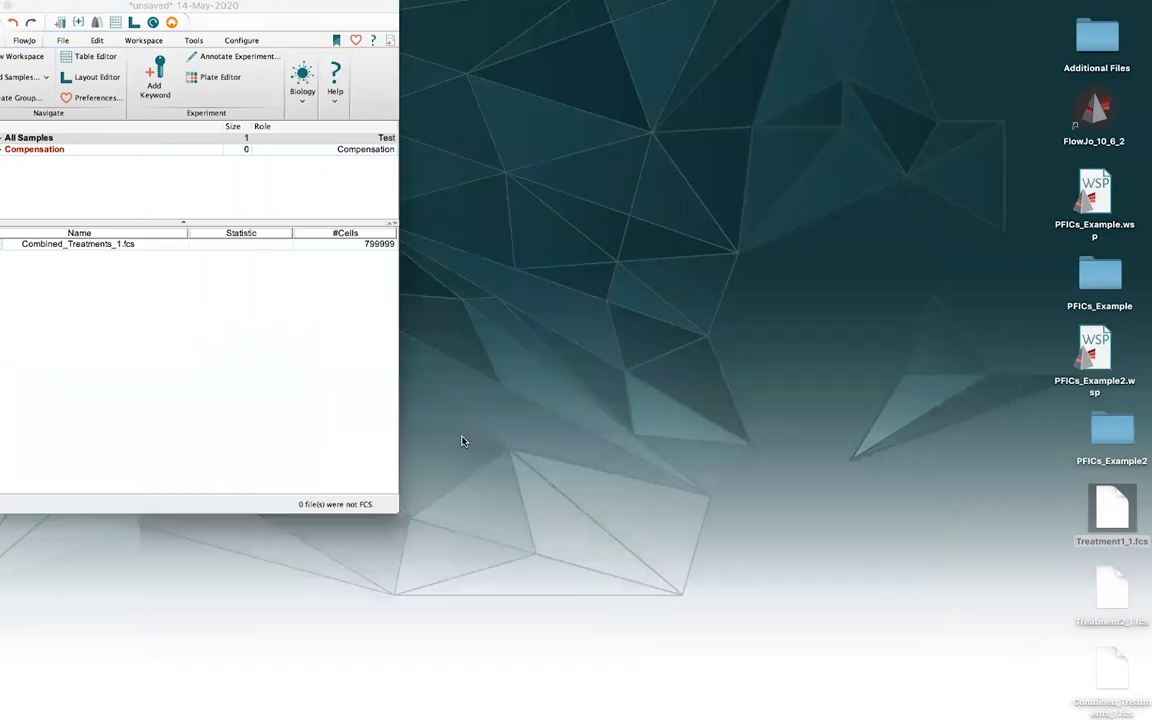
left_click_drag(224, 8, 501, 109)
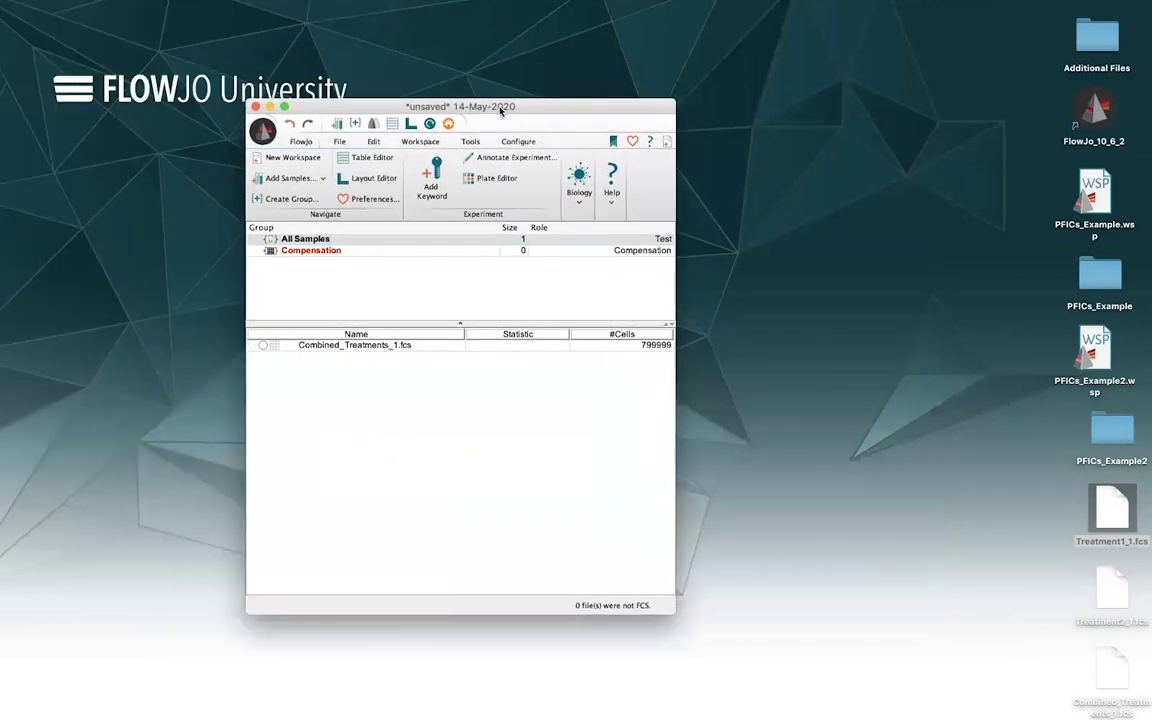
double_click(361, 345)
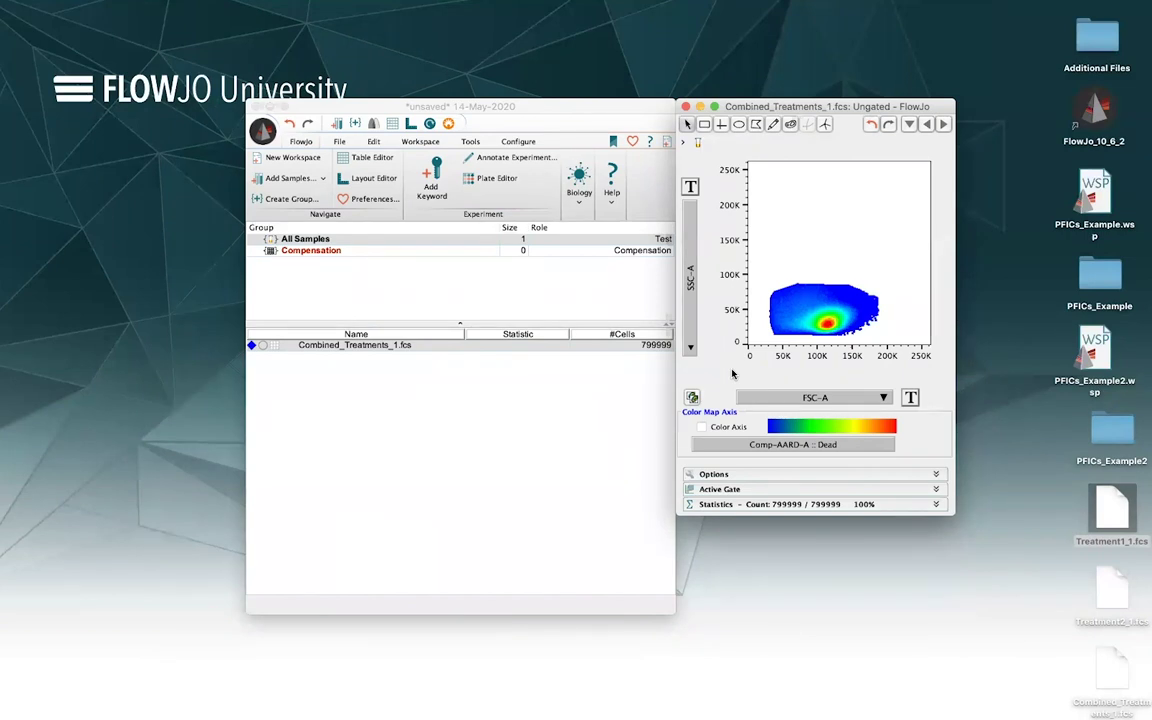
- Plot Treatment on a linear x axis with its range customised to 0–4
left_click(808, 398)
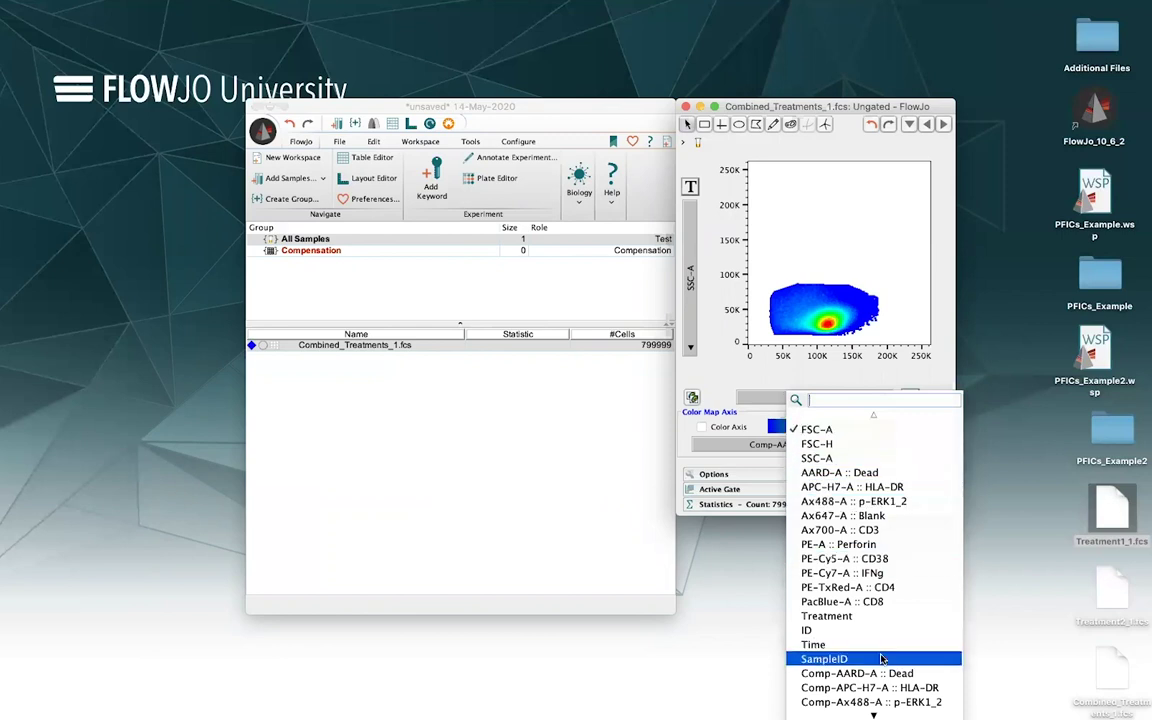
scroll(882, 660, "down", 3)
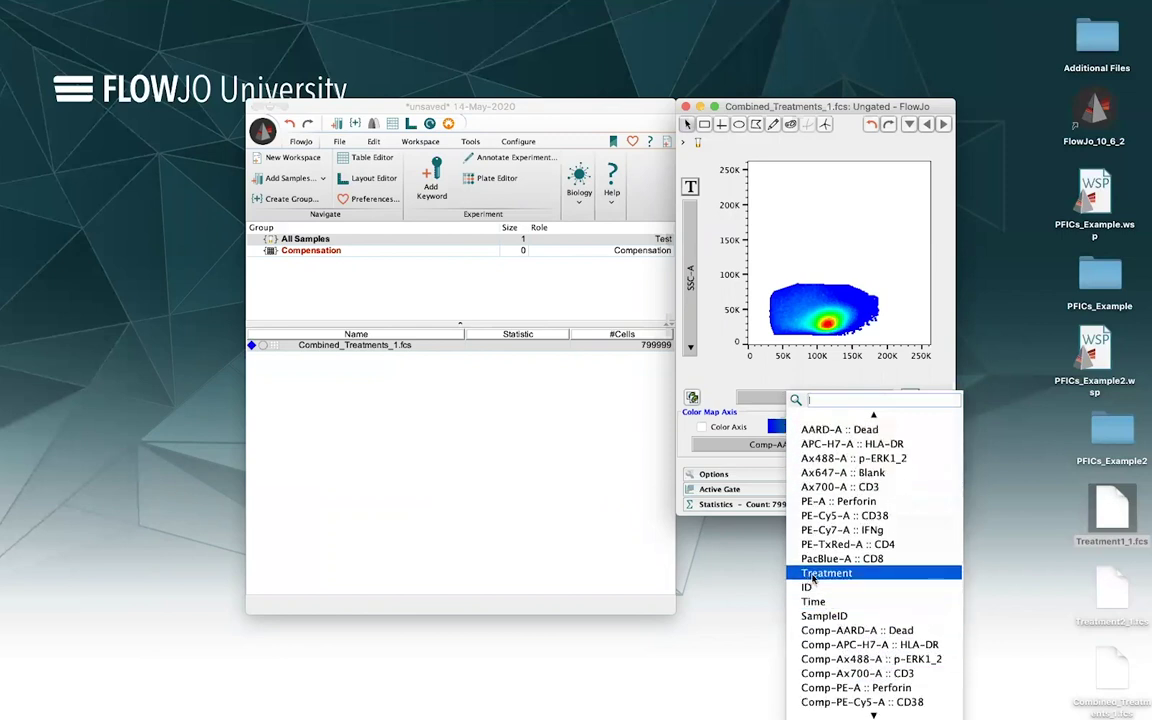
left_click(812, 578)
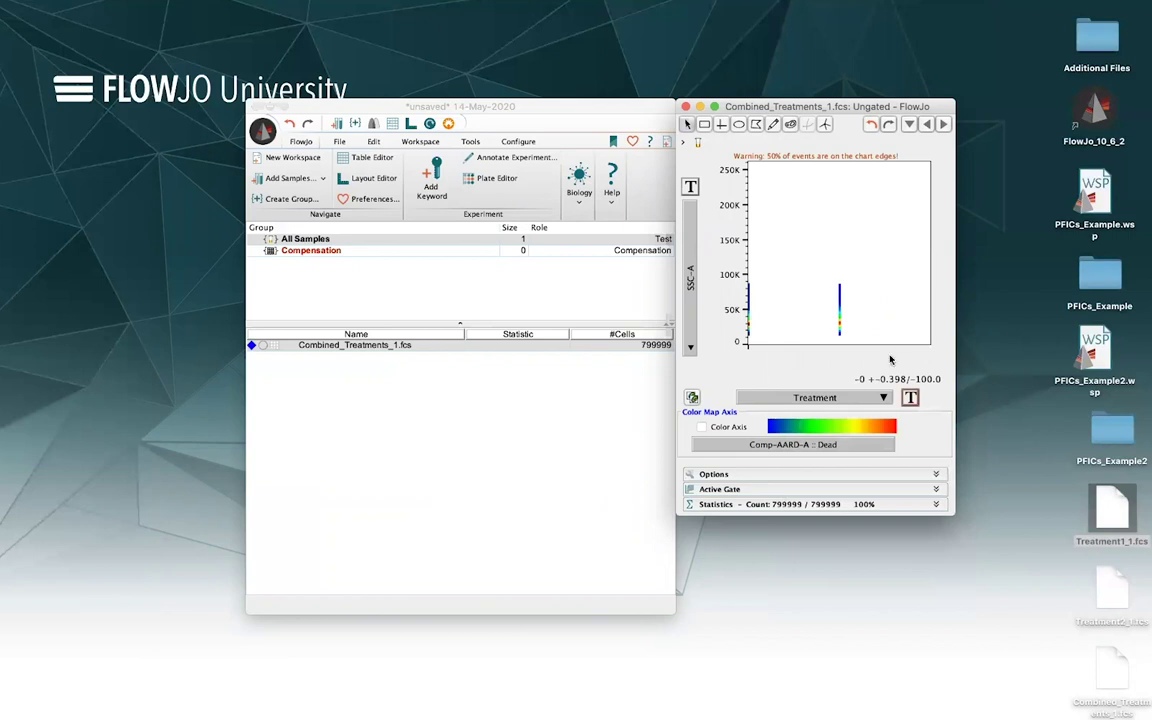
left_click(910, 398)
left_click(935, 416)
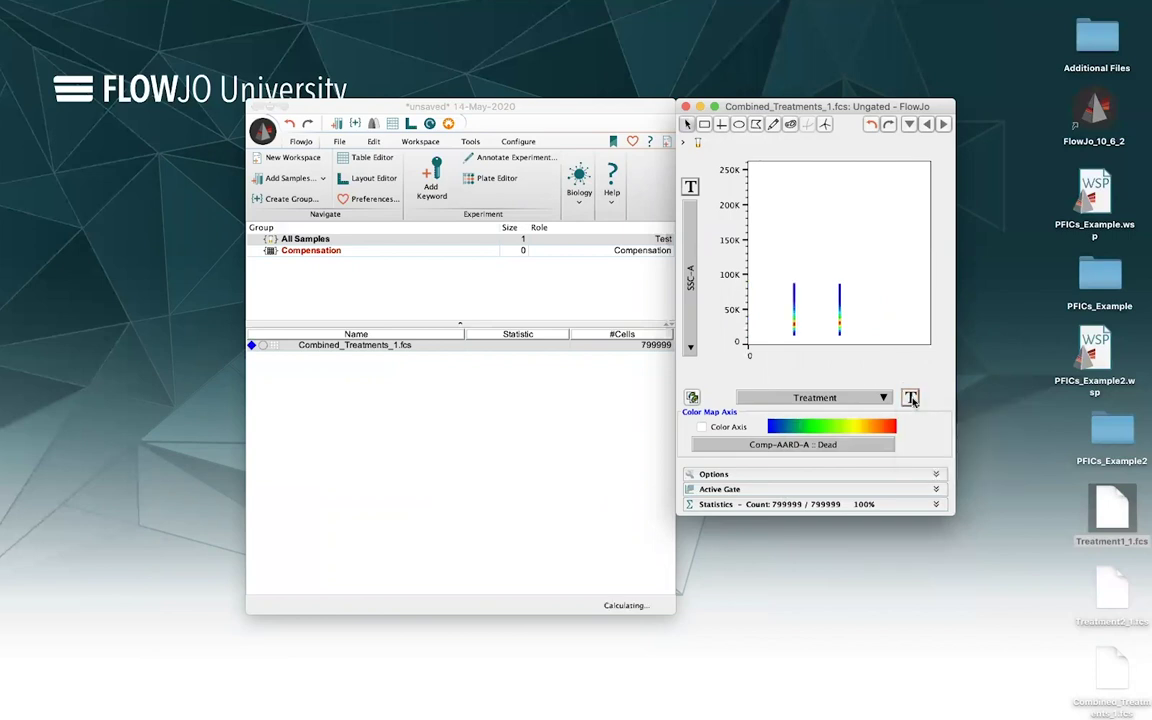
left_click(910, 397)
left_click(935, 465)
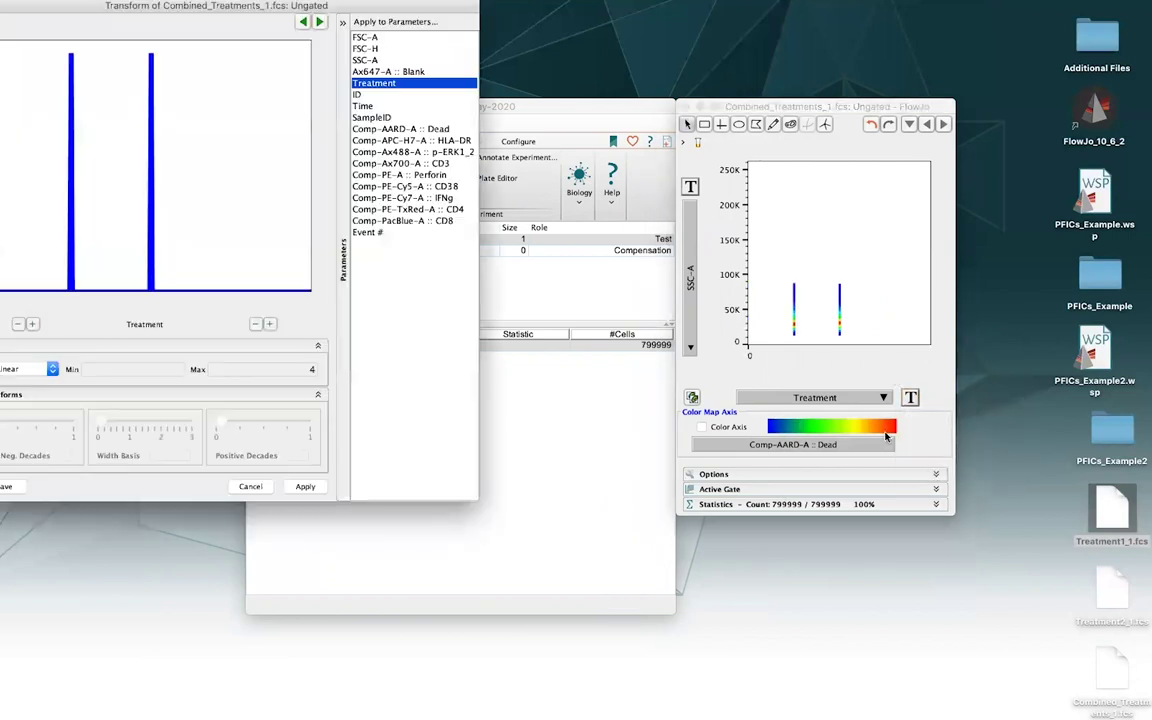
left_click(118, 369)
left_click(308, 487)
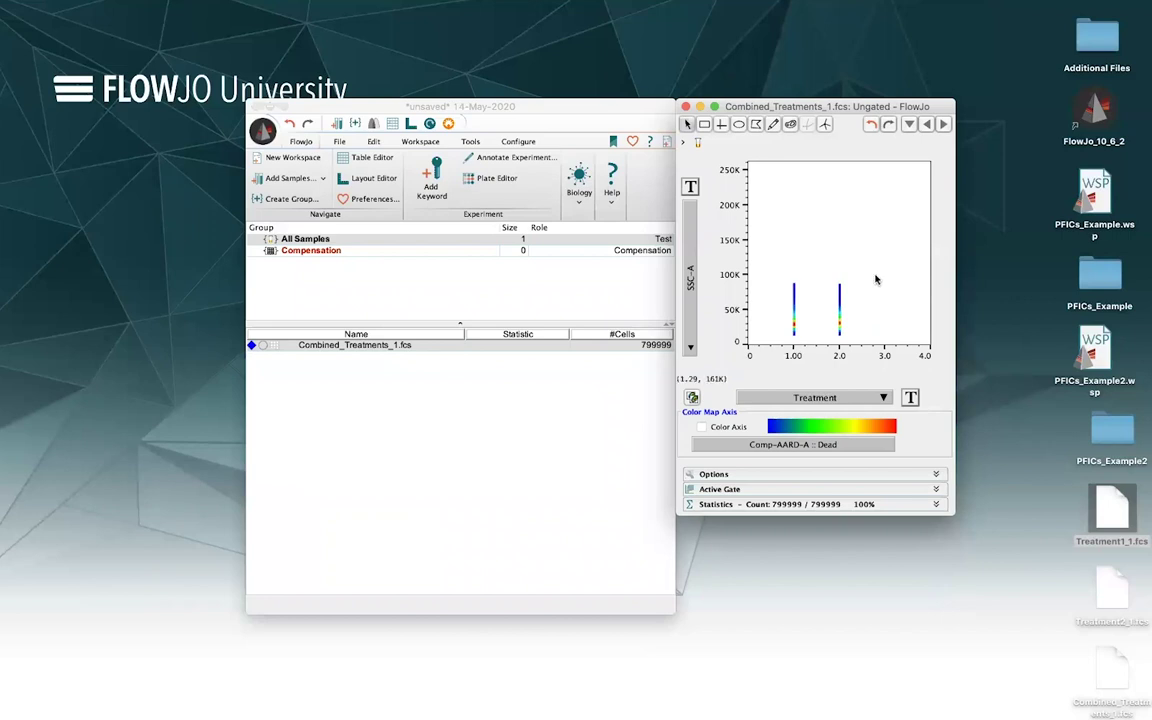
- Switch the y axis to Histogram, showing Treatment peaks at 1 and 2
left_click(689, 272)
scroll(748, 500, "down", 5)
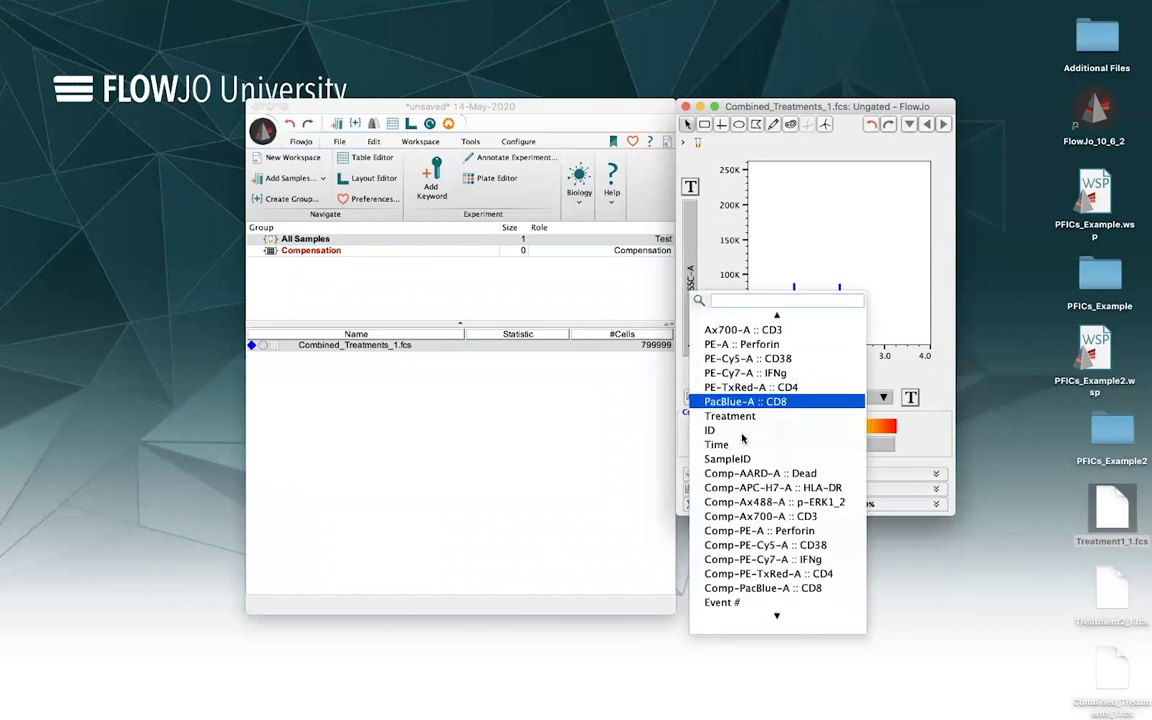
left_click(748, 589)
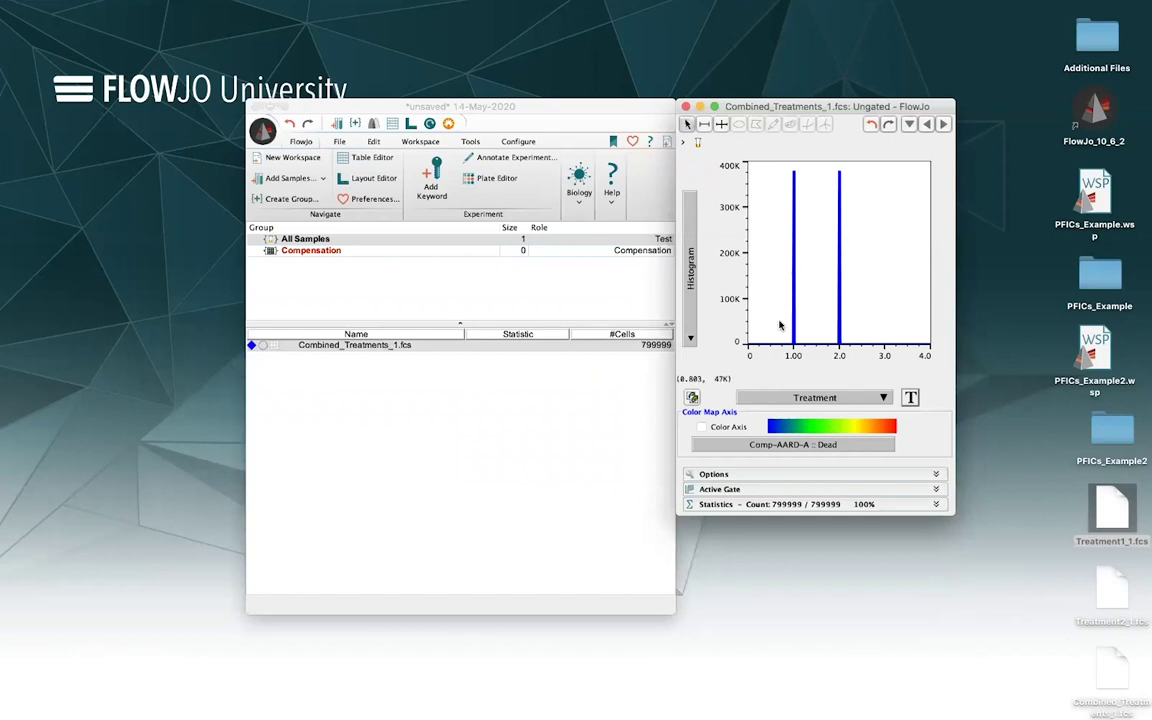
- Create gates on the two Treatment histogram peaks and close the plot
right_click(861, 297)
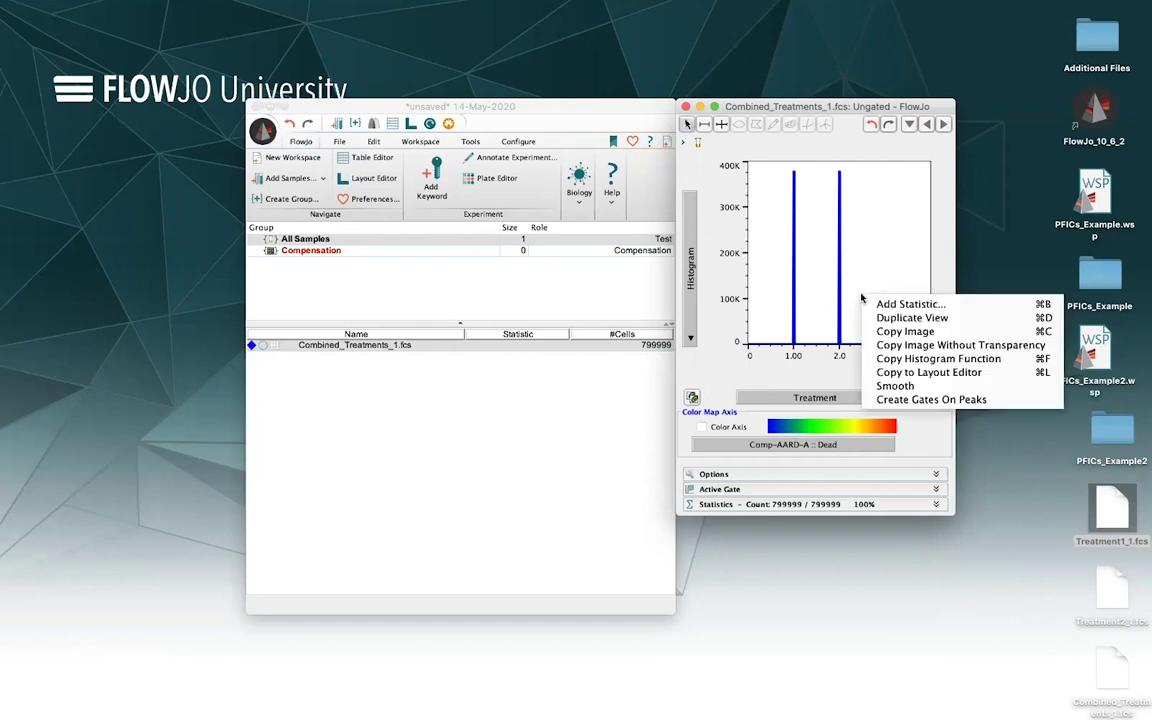
left_click(929, 399)
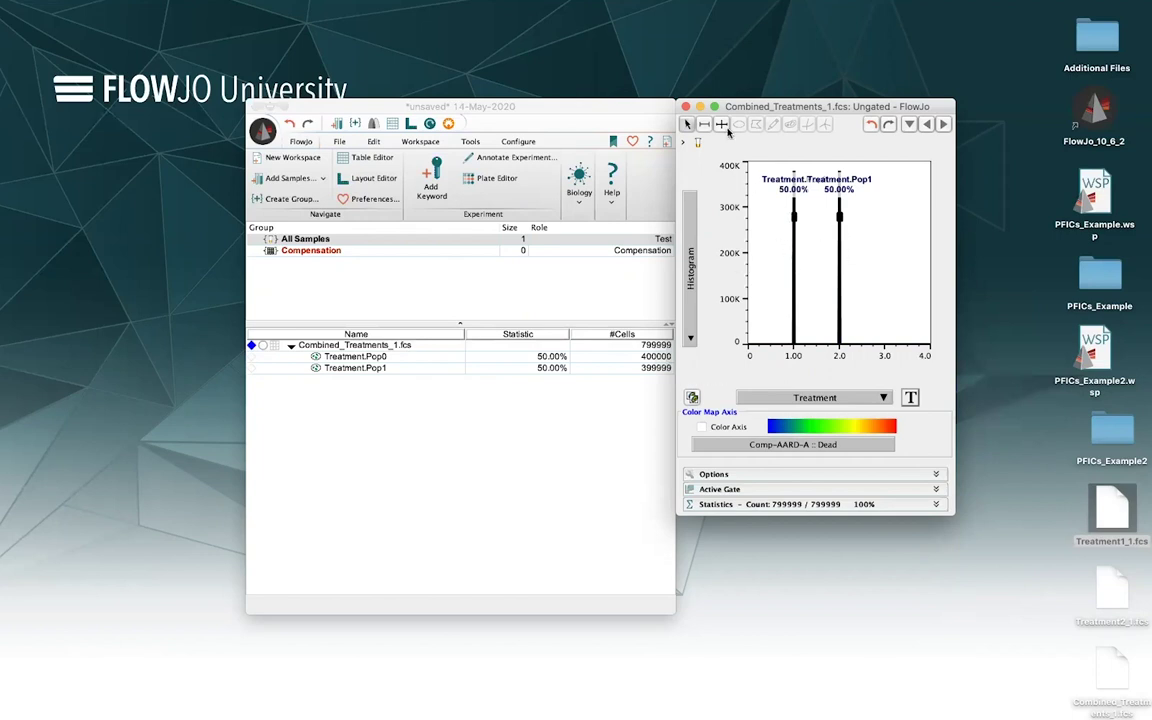
left_click(685, 106)
- Rename the Treatment.Pop0 gate to Treatment 1
left_click(383, 356)
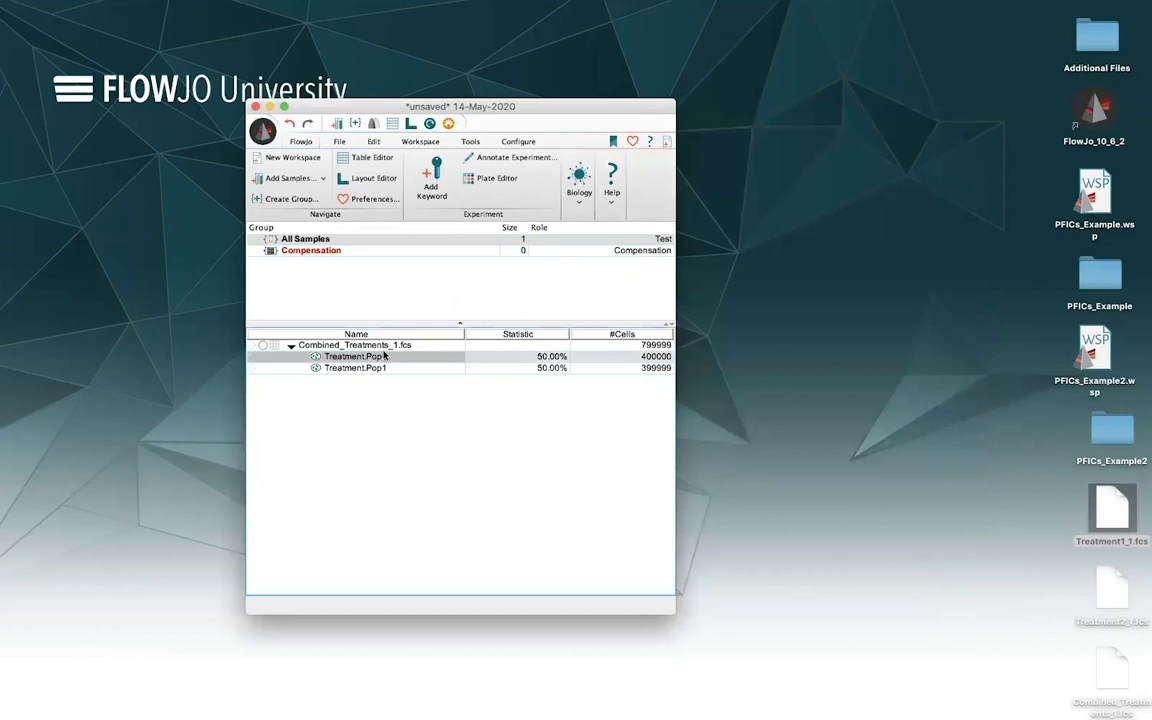
right_click(383, 356)
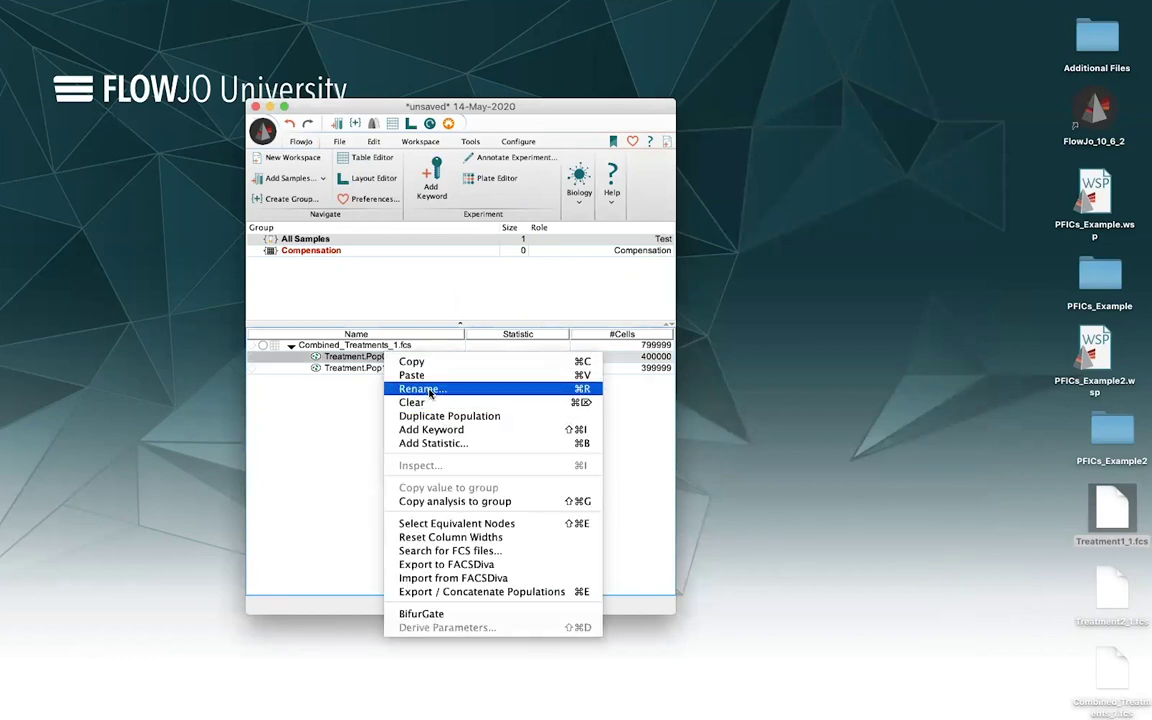
left_click(400, 386)
type("Treatment 1")
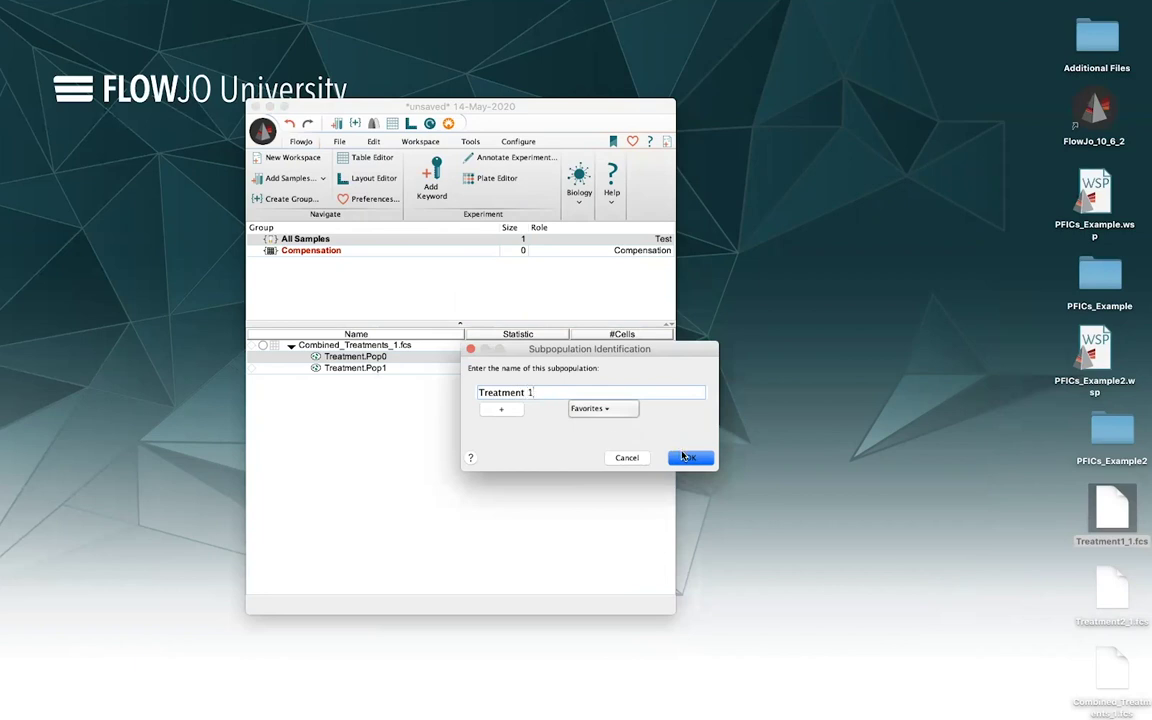
key("Return")
left_click(420, 370)
- Rename the Treatment.Pop1 gate to Treatment 2
right_click(420, 370)
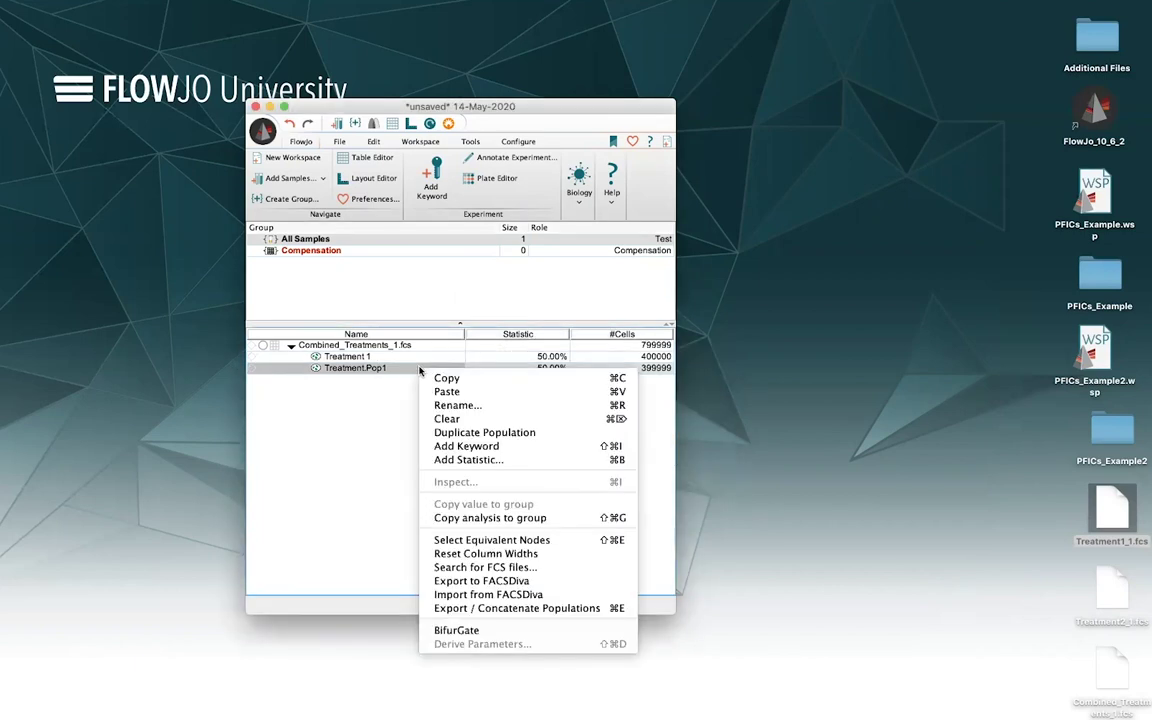
left_click(453, 408)
type("T")
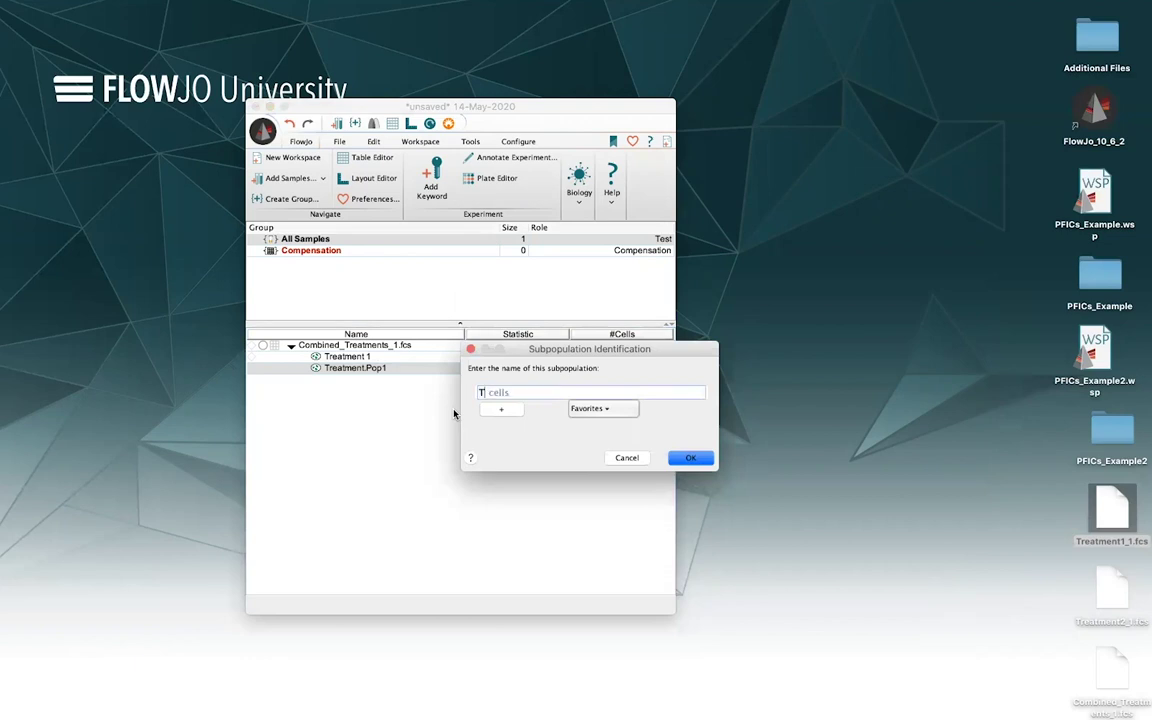
type("reatment 2")
left_click(712, 458)
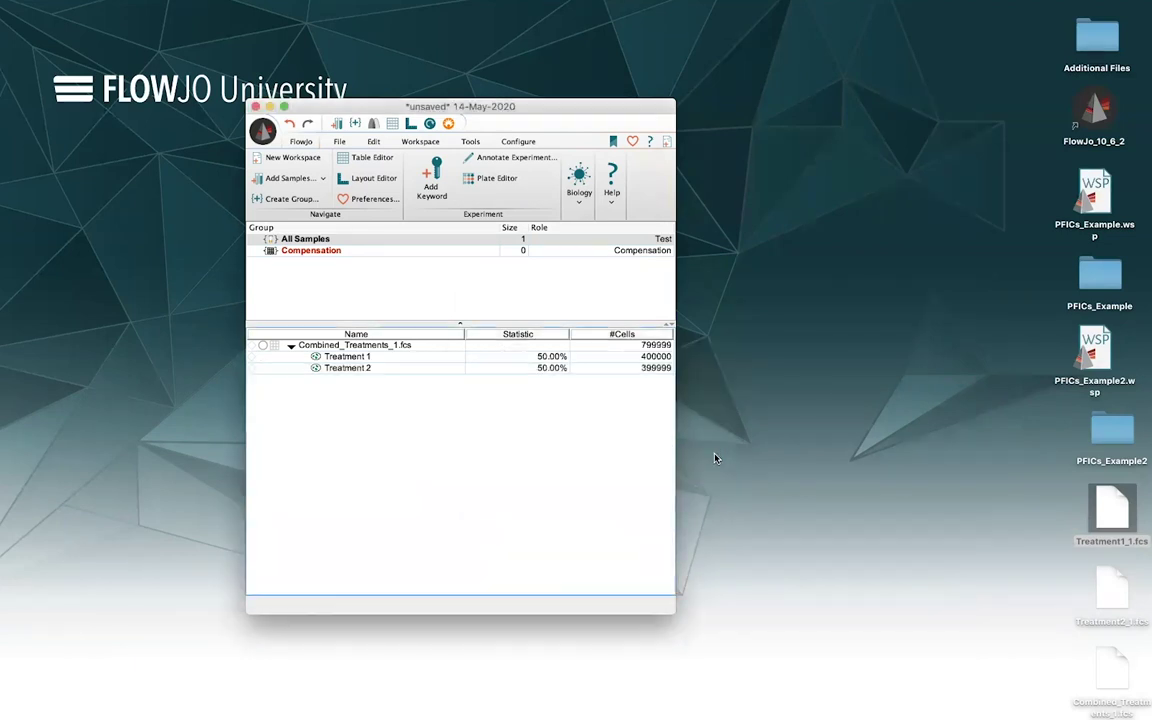
left_click(381, 359)
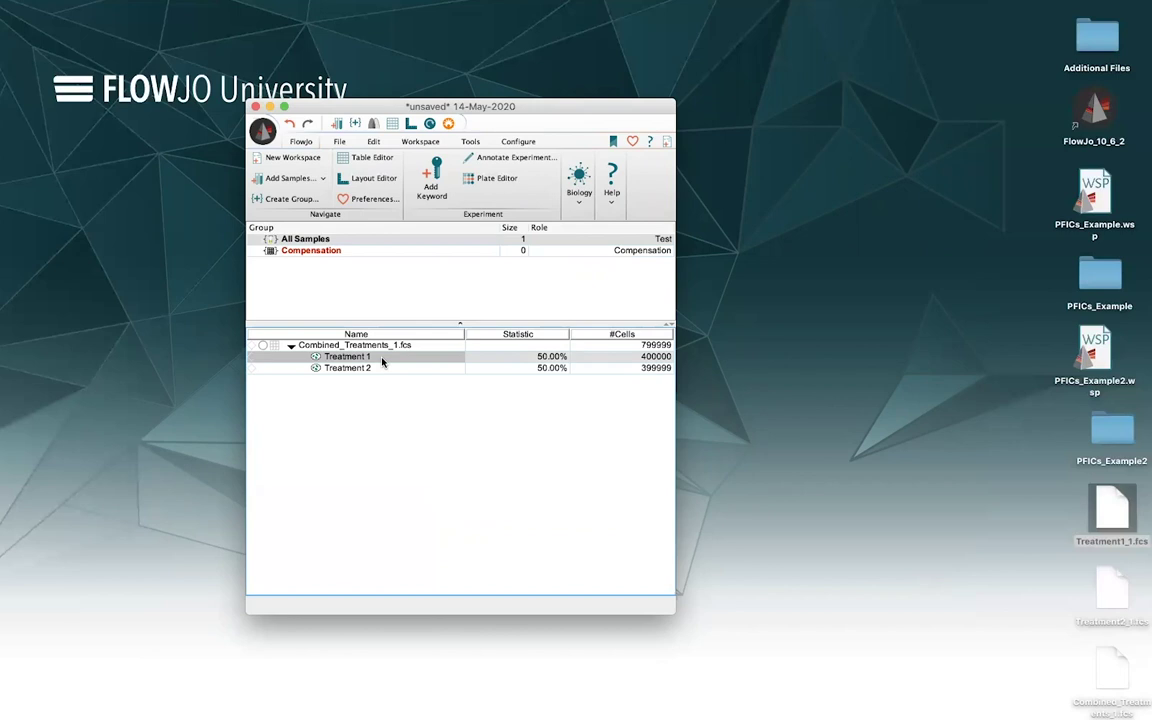
- Open Treatment 1 as an ID histogram with the axis maximum customised to 8.8
double_click(381, 358)
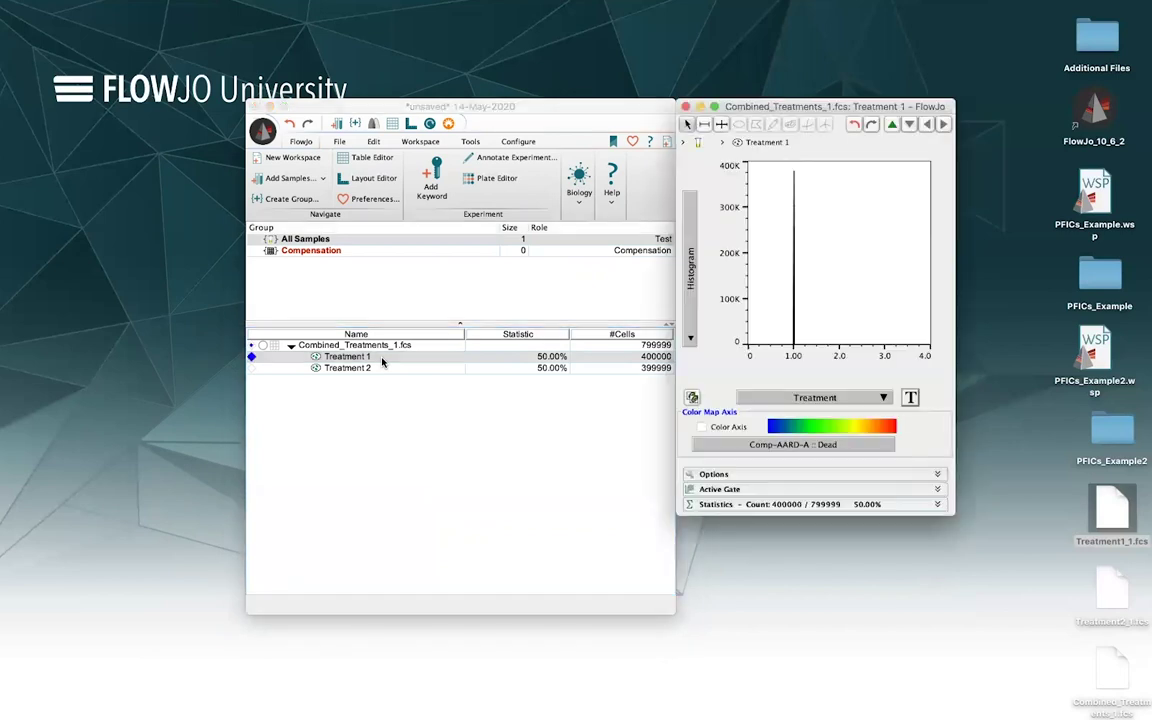
left_click(800, 400)
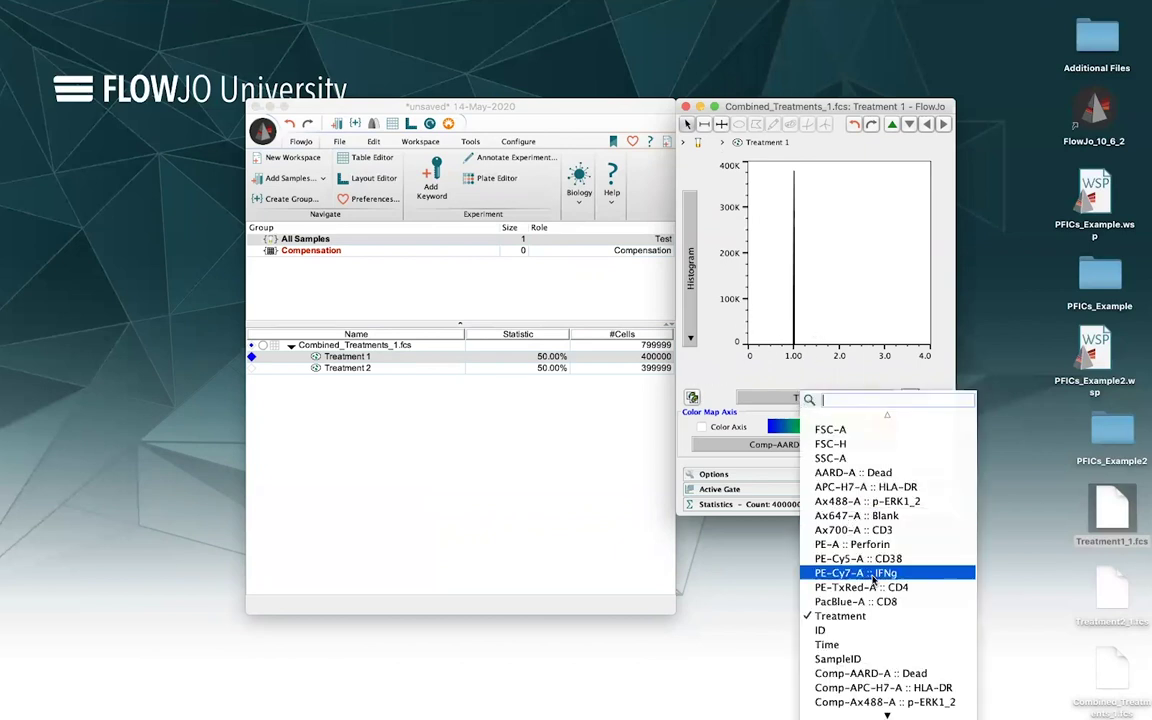
left_click(848, 631)
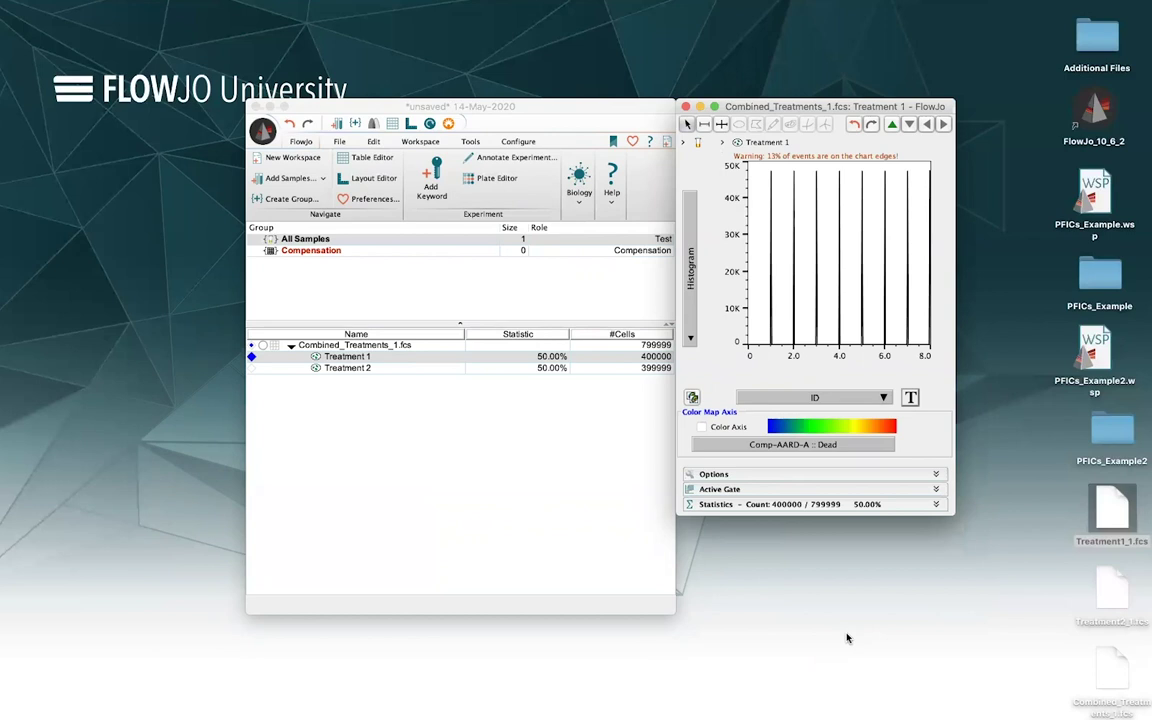
left_click(912, 398)
left_click(948, 466)
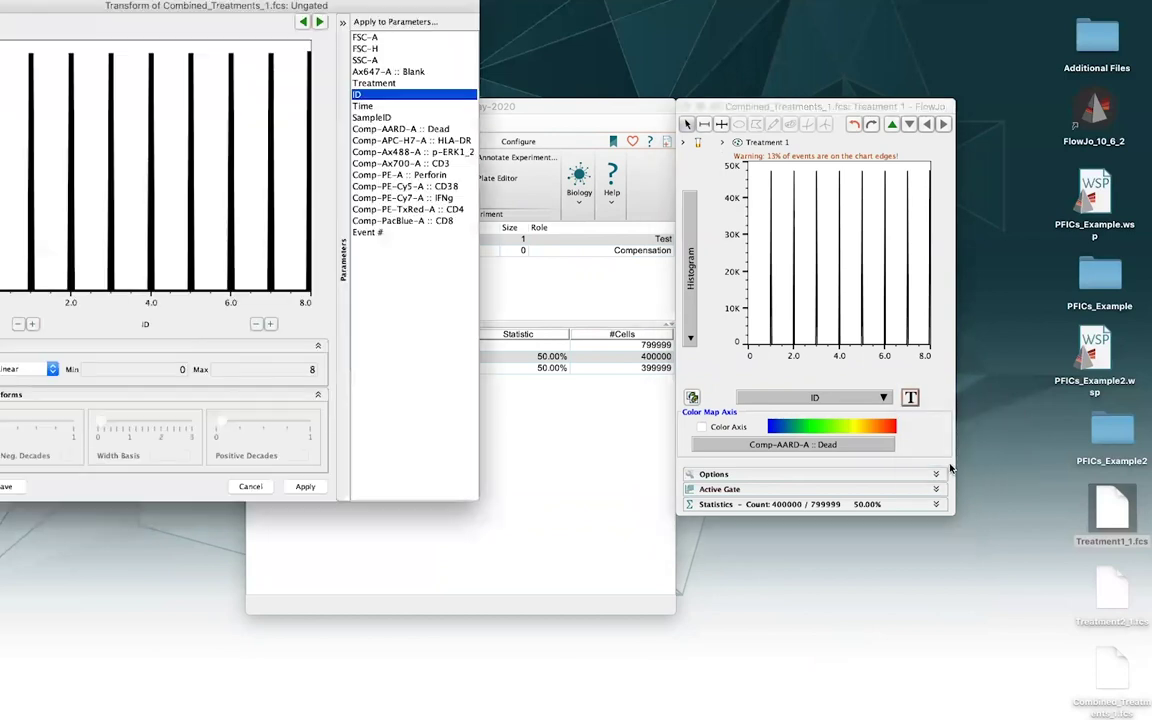
left_click(245, 292)
left_click(305, 486)
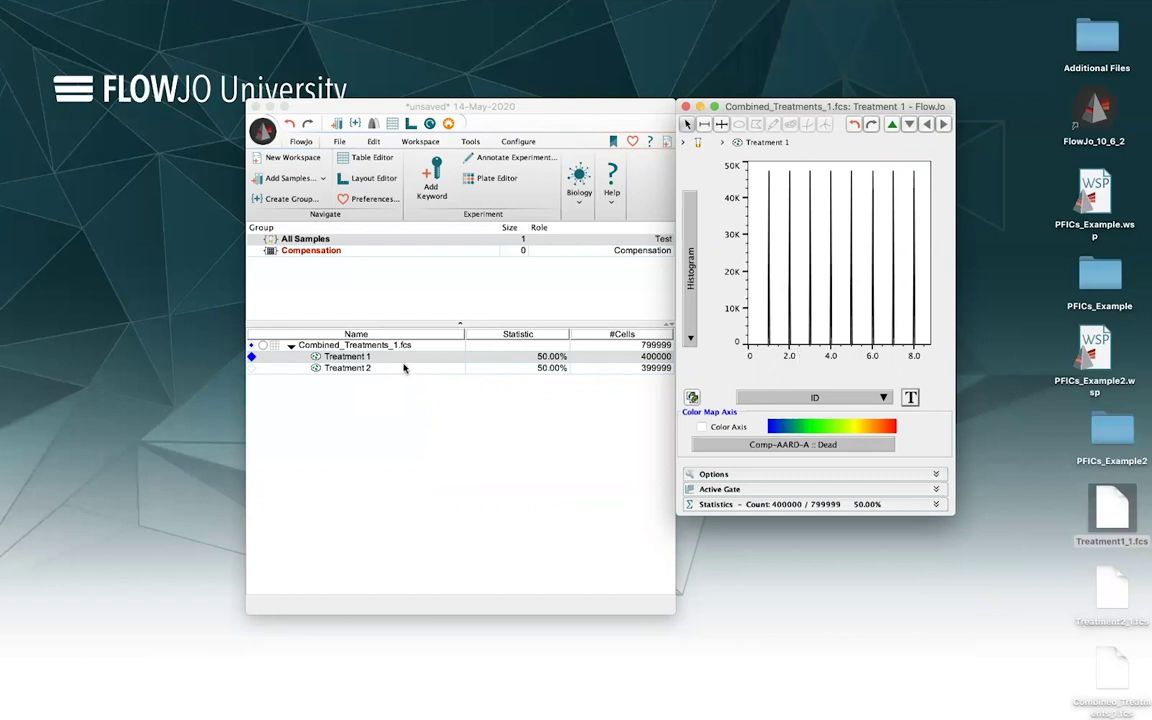
- Create gates on the eight ID peaks of Treatment 1 and close its graph
right_click(851, 273)
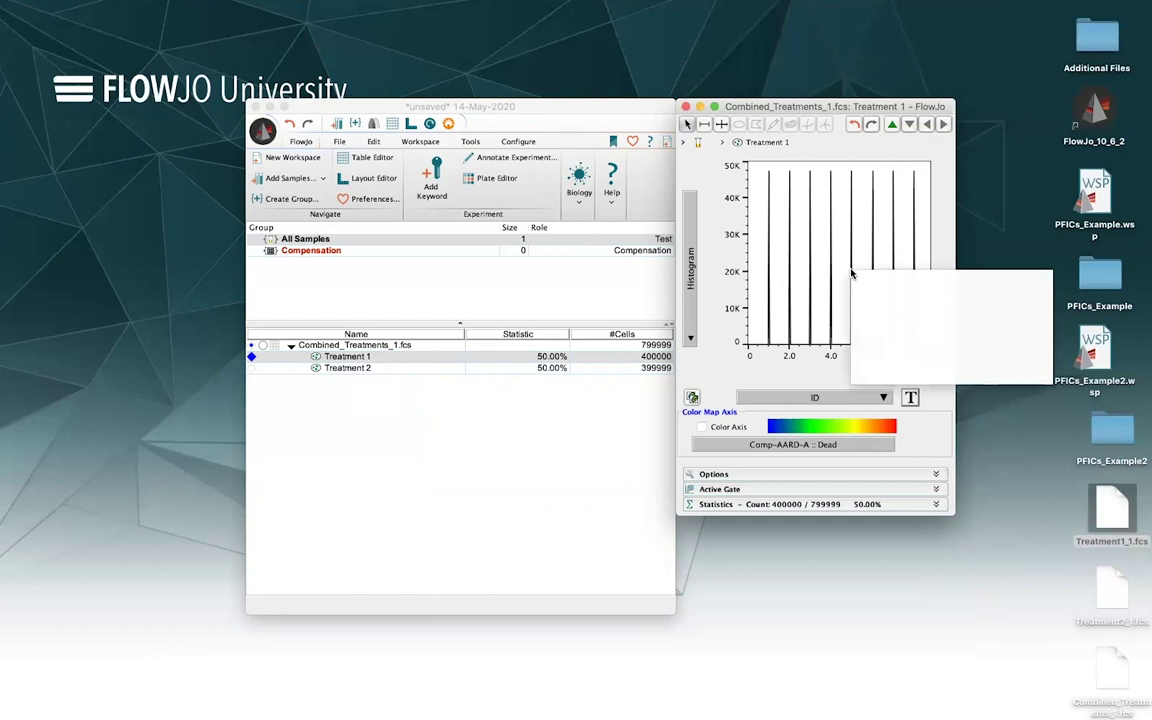
left_click(856, 249)
right_click(836, 237)
left_click(838, 241)
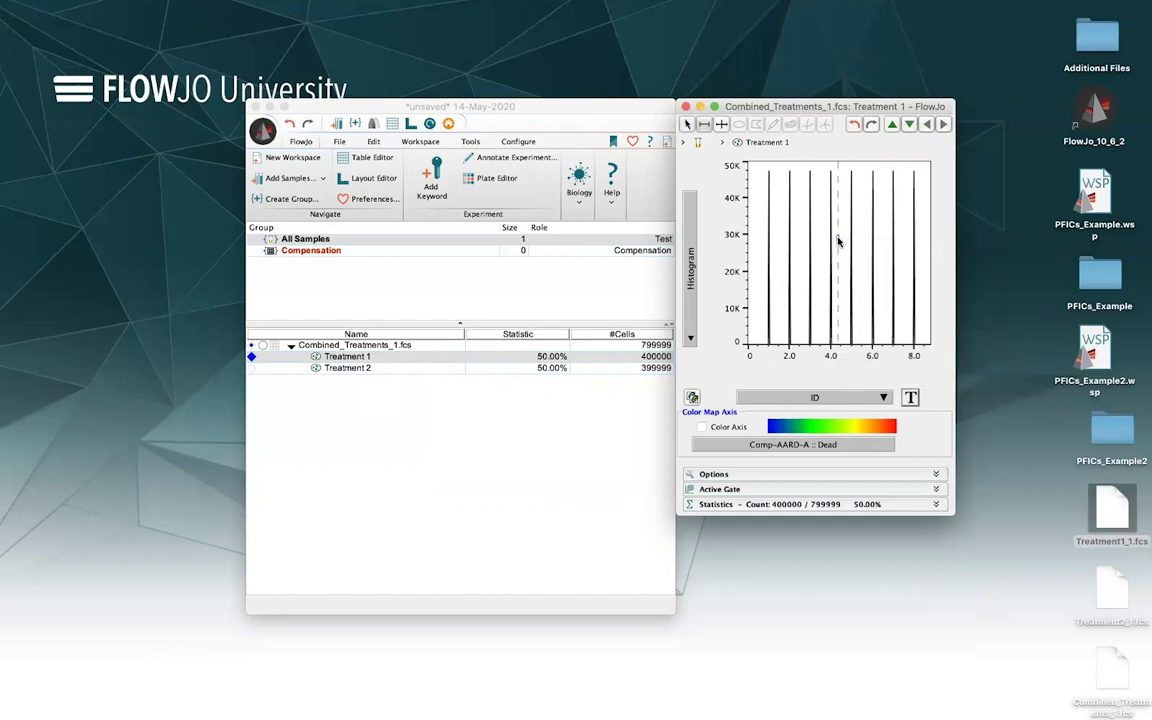
right_click(838, 241)
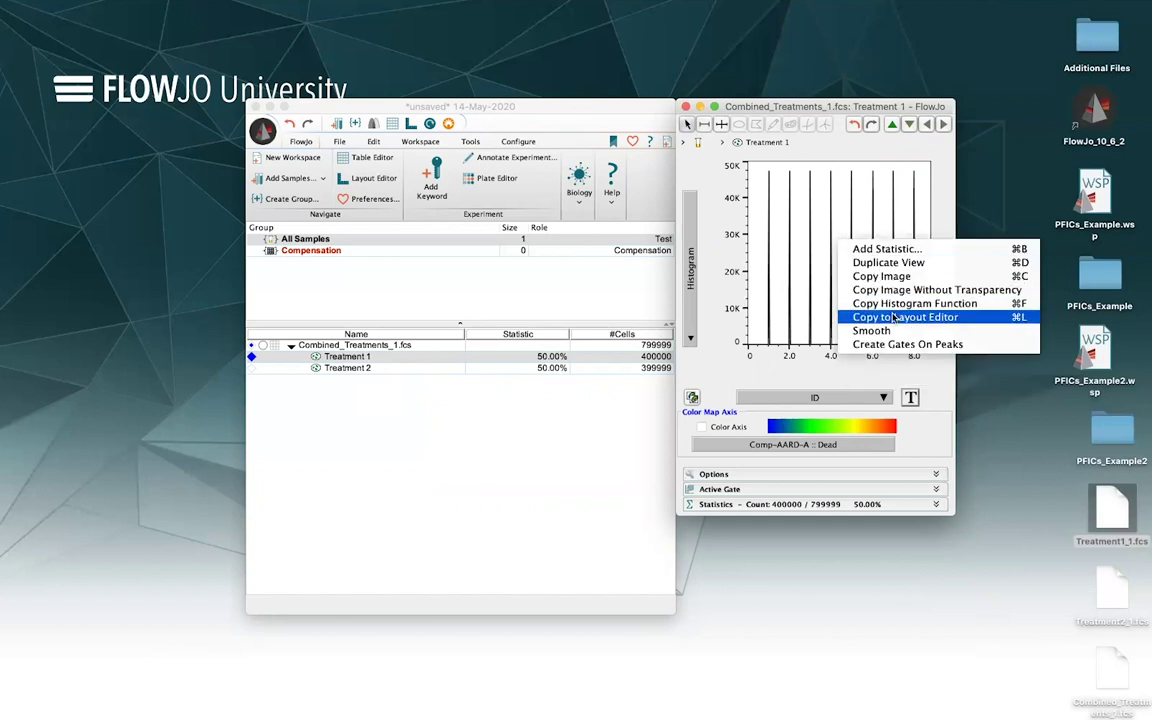
left_click(893, 347)
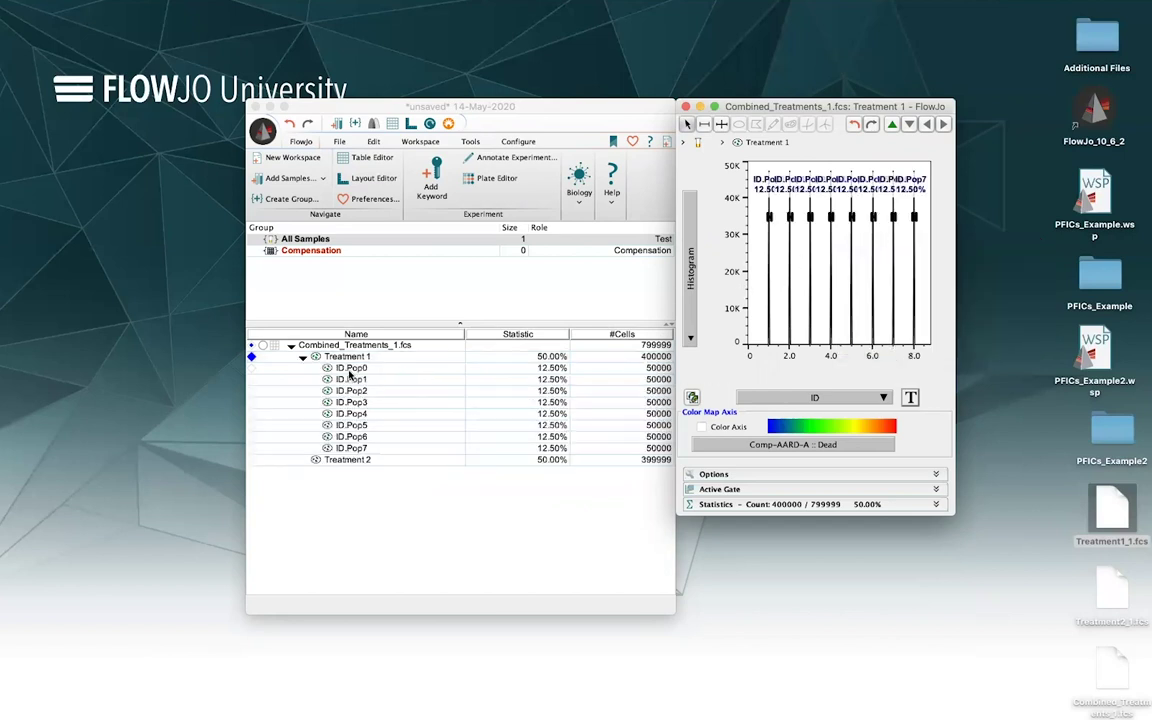
left_click(686, 107)
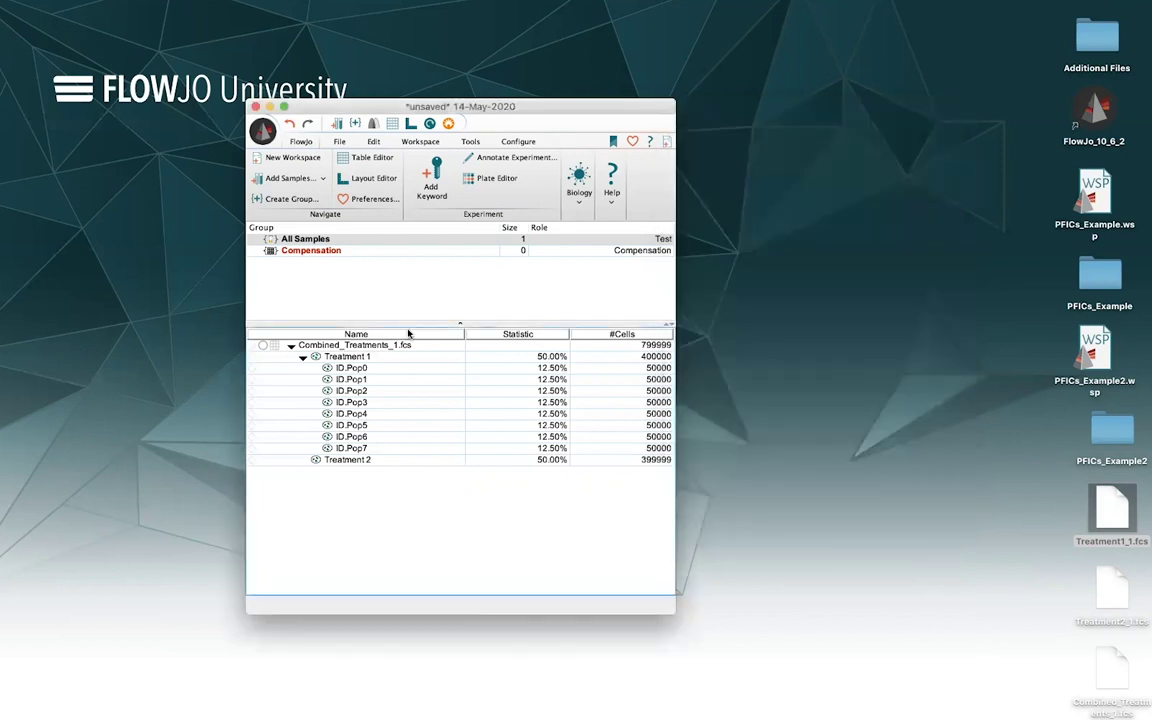
- Plot Treatment 2 against ID and gate its eight ID peaks, then close the graph
left_click(363, 369)
left_click(356, 459)
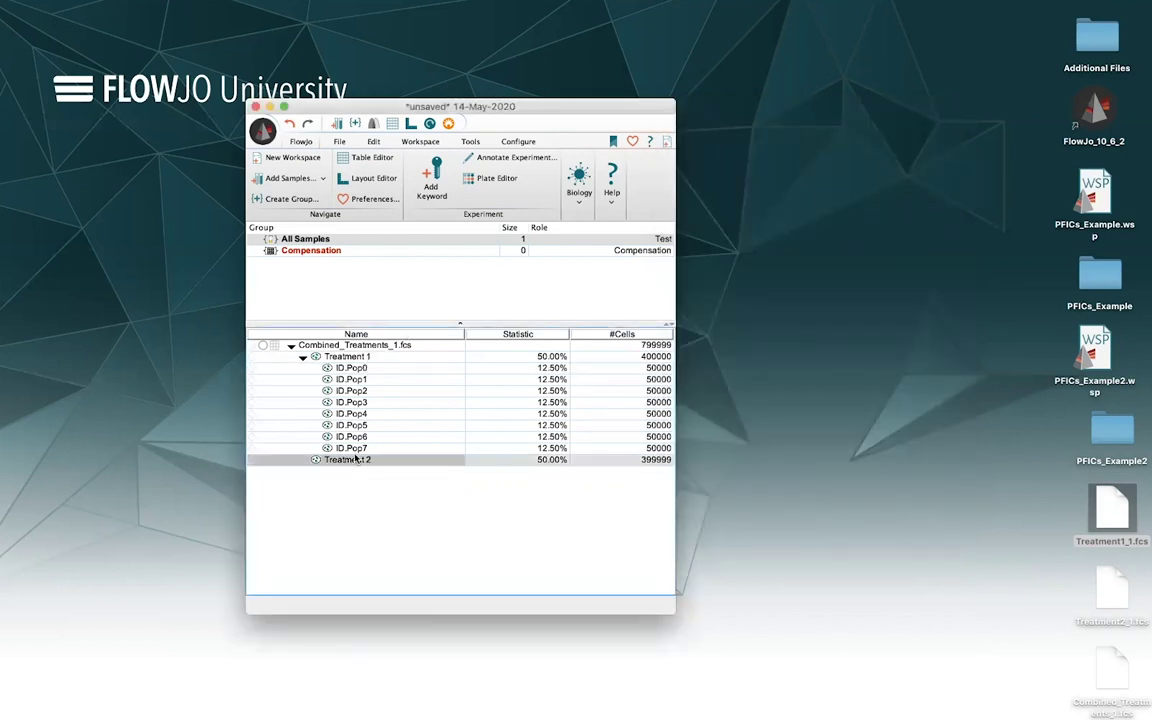
double_click(356, 459)
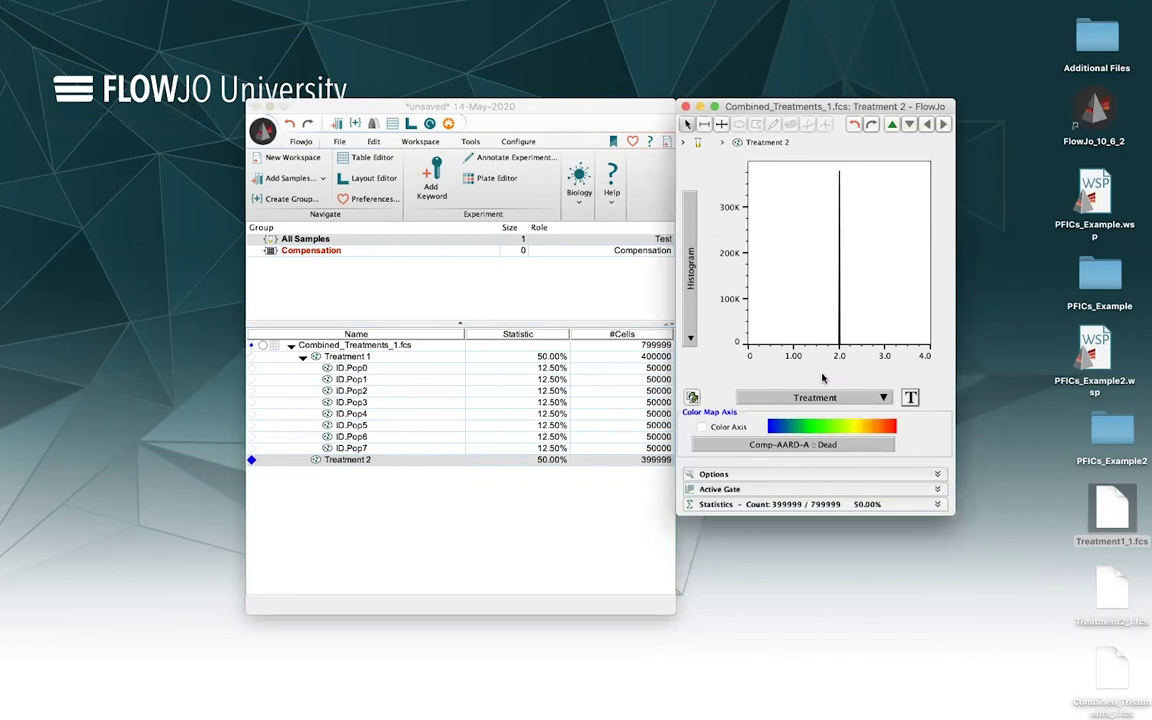
left_click(815, 398)
left_click(812, 569)
right_click(846, 288)
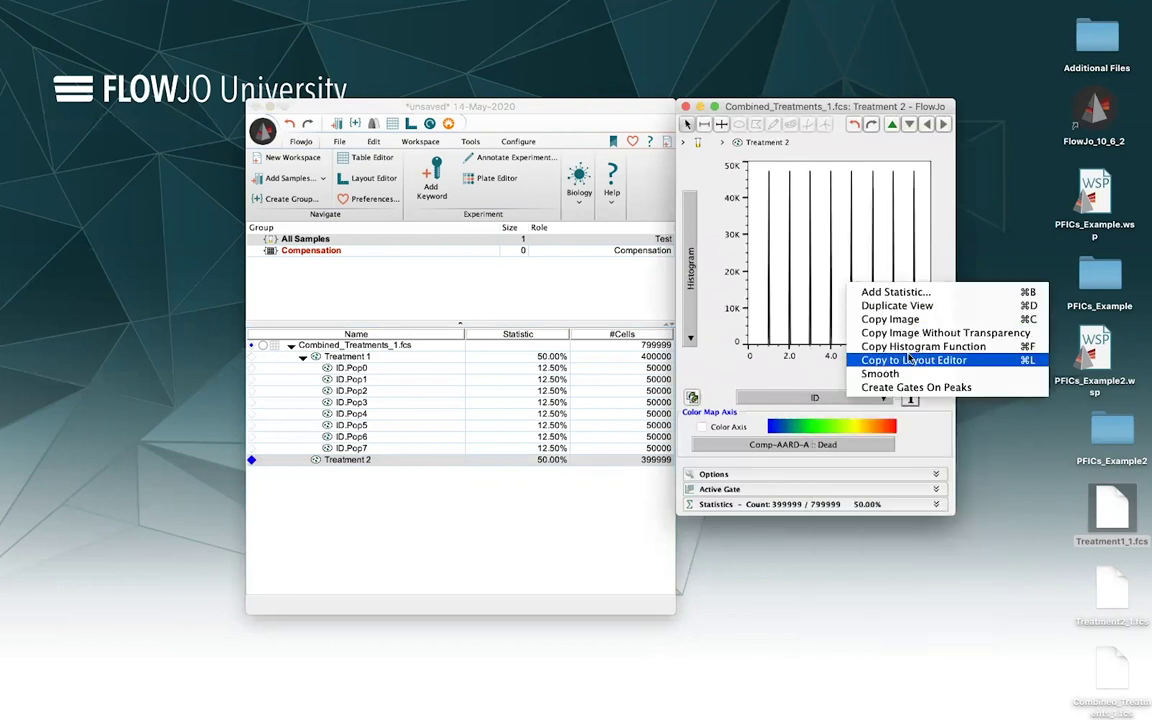
left_click(908, 388)
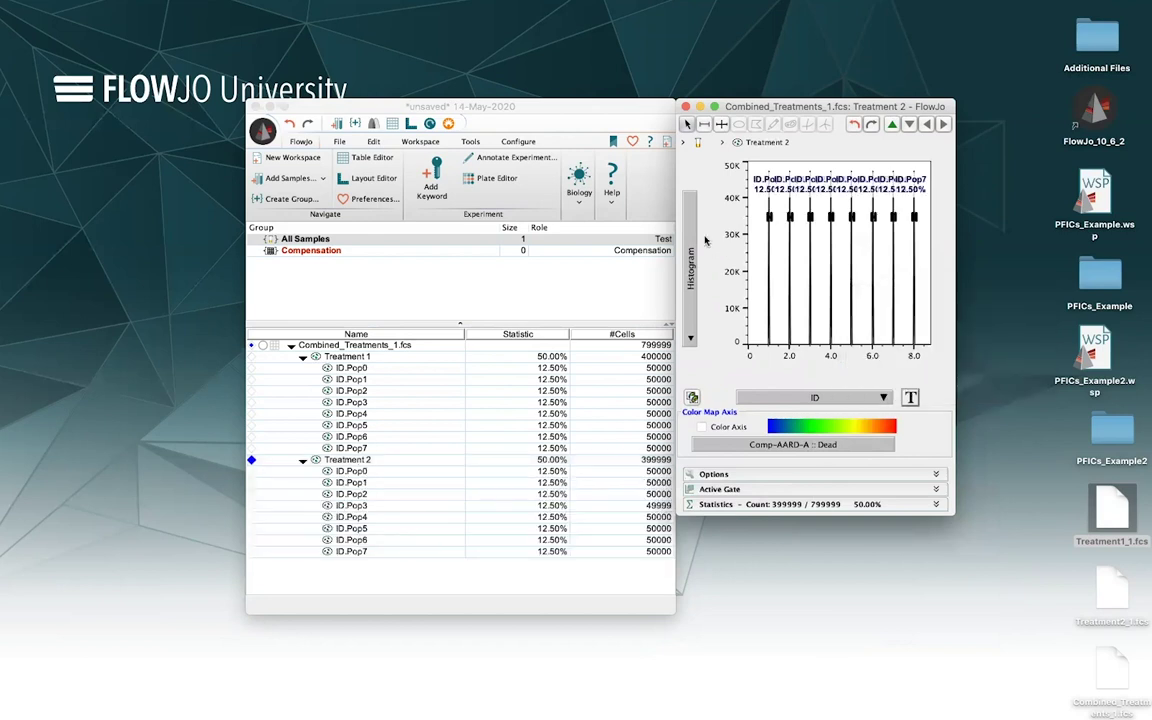
key("super+w")
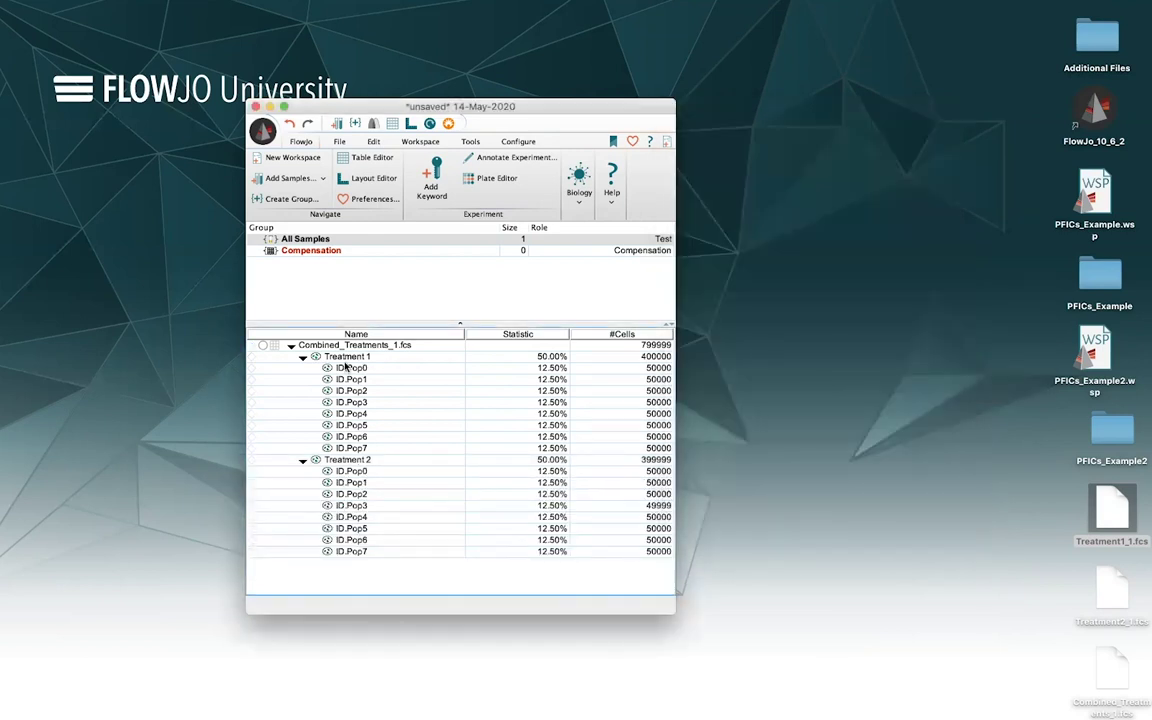
left_click(351, 472)
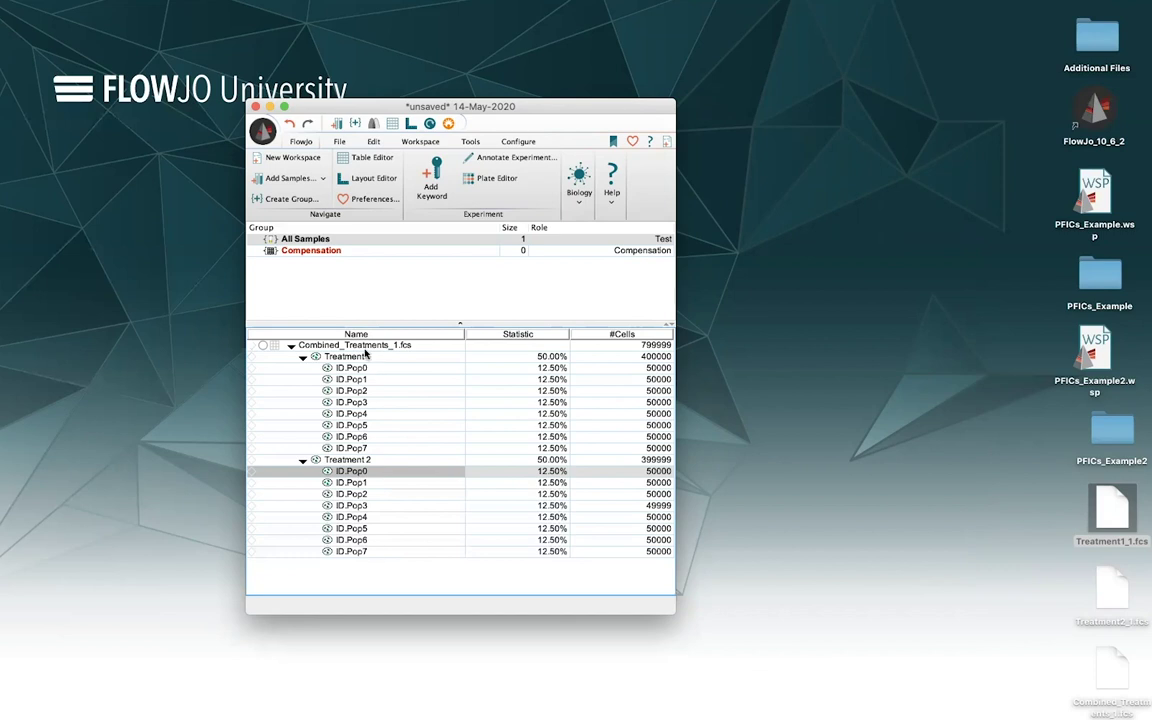
left_click(365, 346)
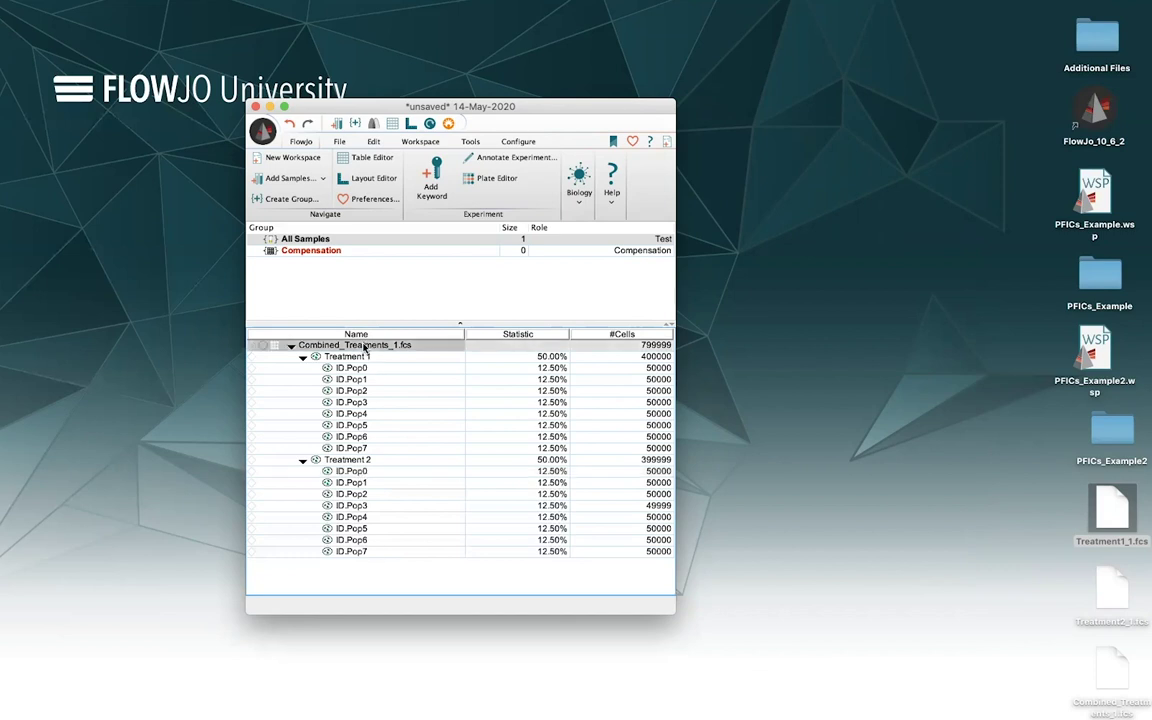